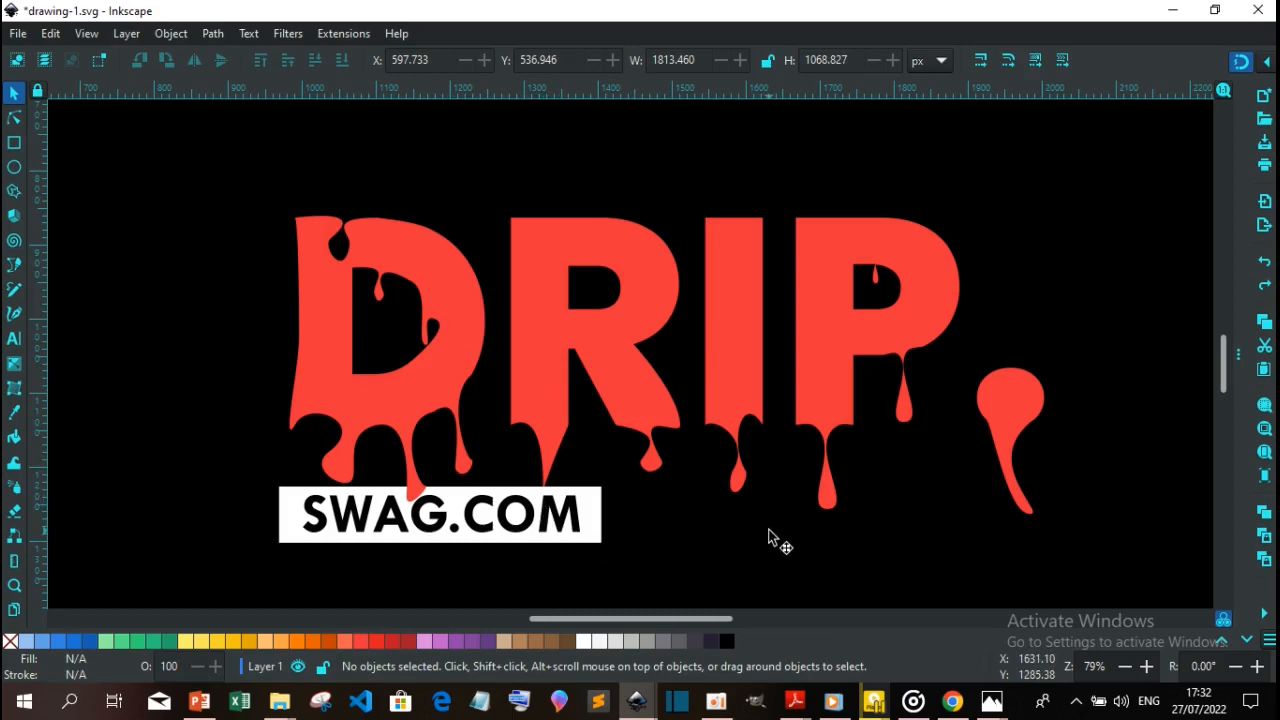
# Group all the red DRIP artwork pieces and move the group off the right side of the page
pyautogui.scroll(-4, 770, 537)
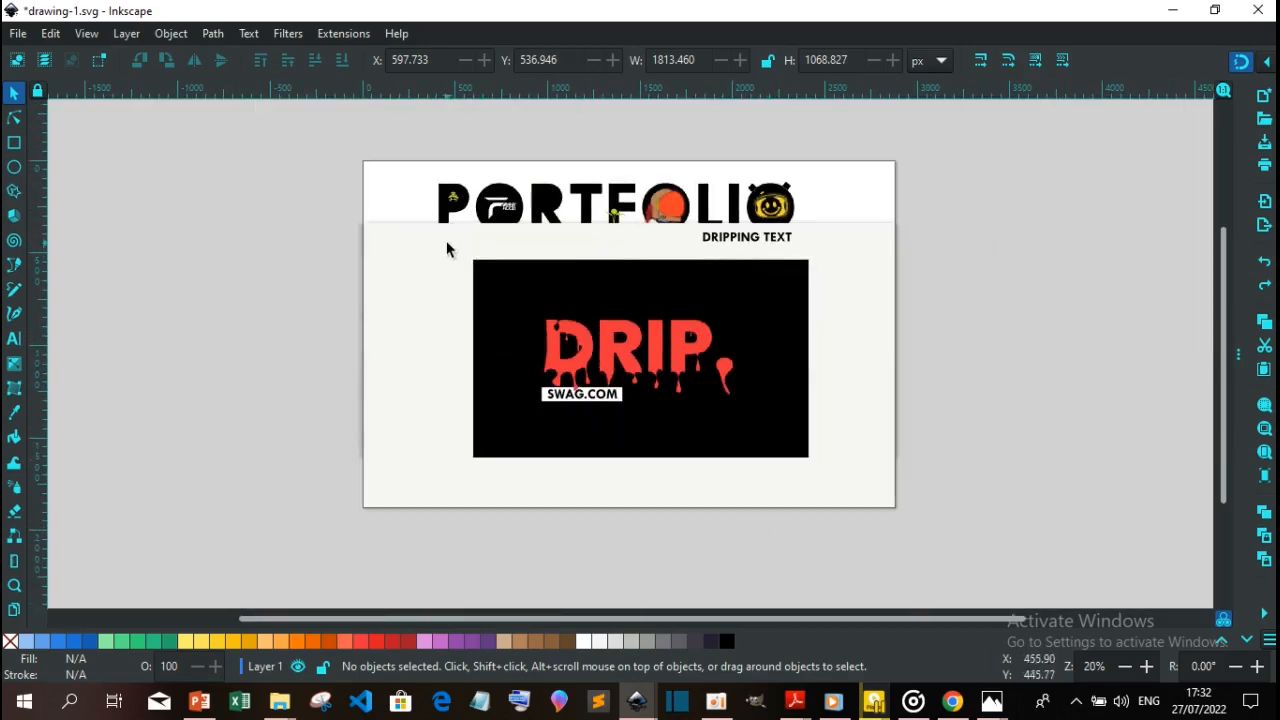
pyautogui.moveTo(447, 243); pyautogui.dragTo(866, 481)
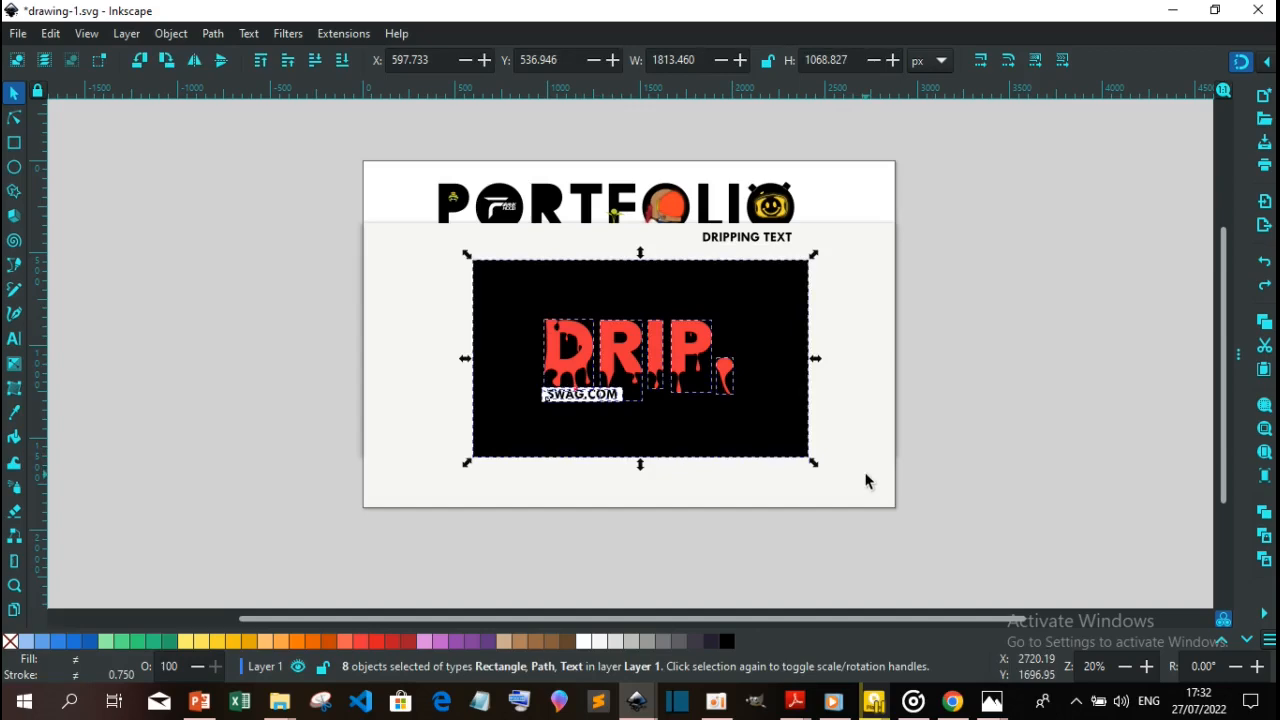
pyautogui.hotkey('ctrl', 'g')
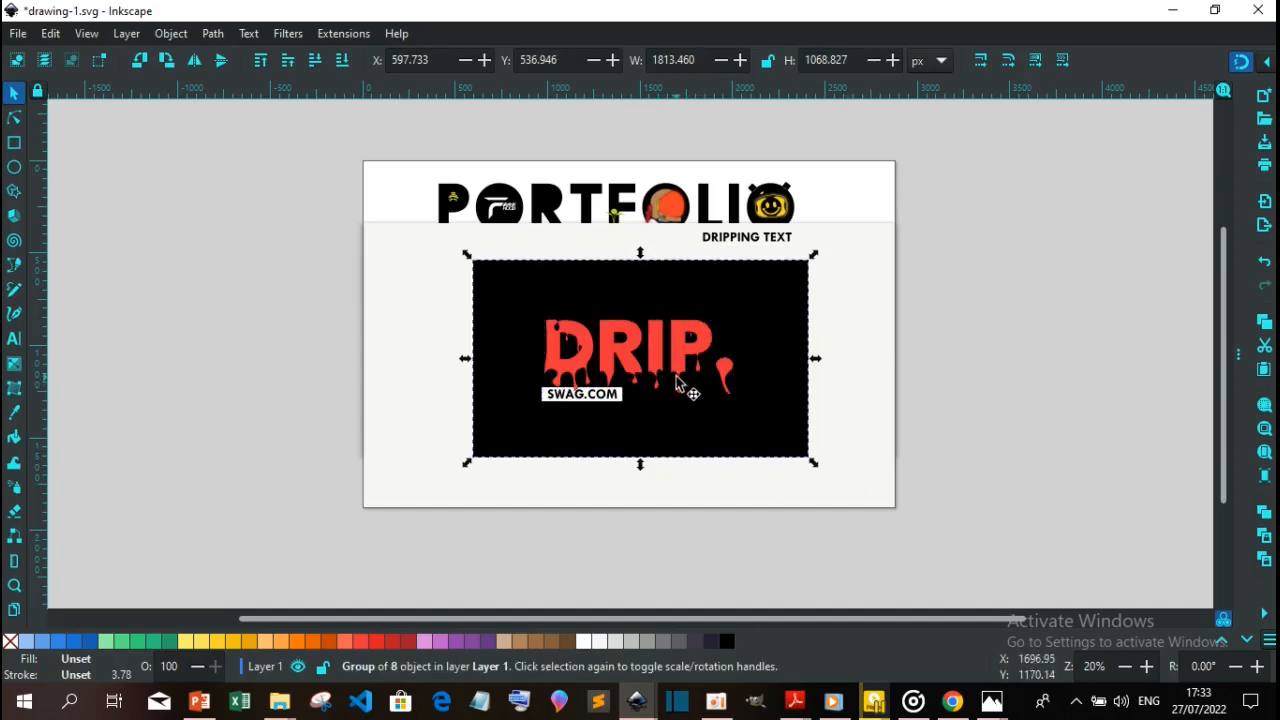
pyautogui.moveTo(645, 358); pyautogui.dragTo(1148, 346)
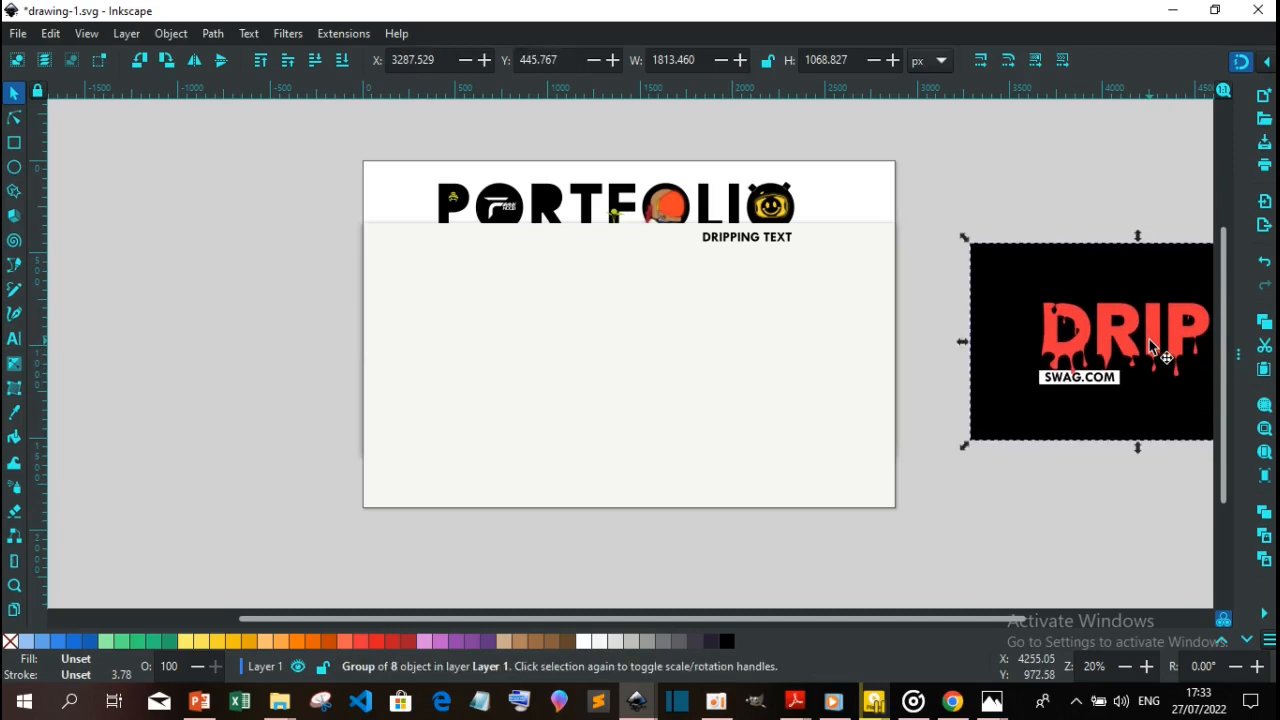
pyautogui.moveTo(1020, 345); pyautogui.dragTo(1068, 343)
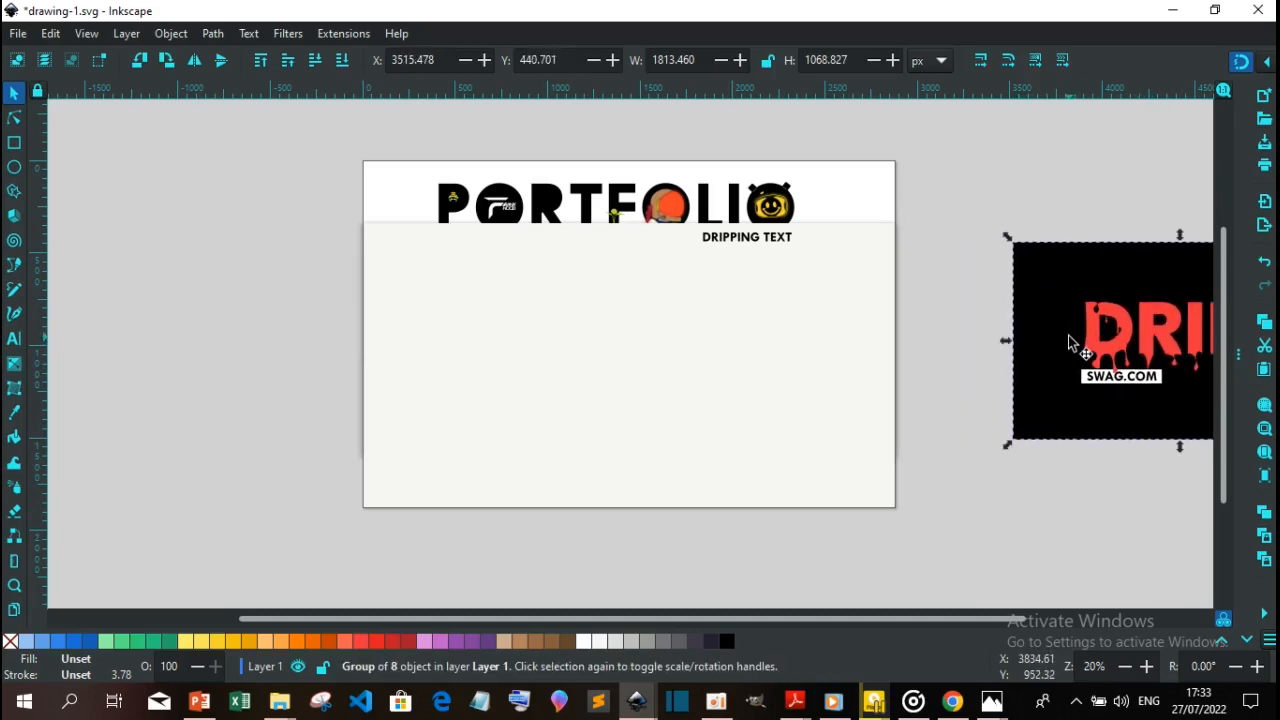
# Deselect the artwork and zoom back in on the now-empty page
pyautogui.click(674, 410)
pyautogui.press('+')
pyautogui.press('+')
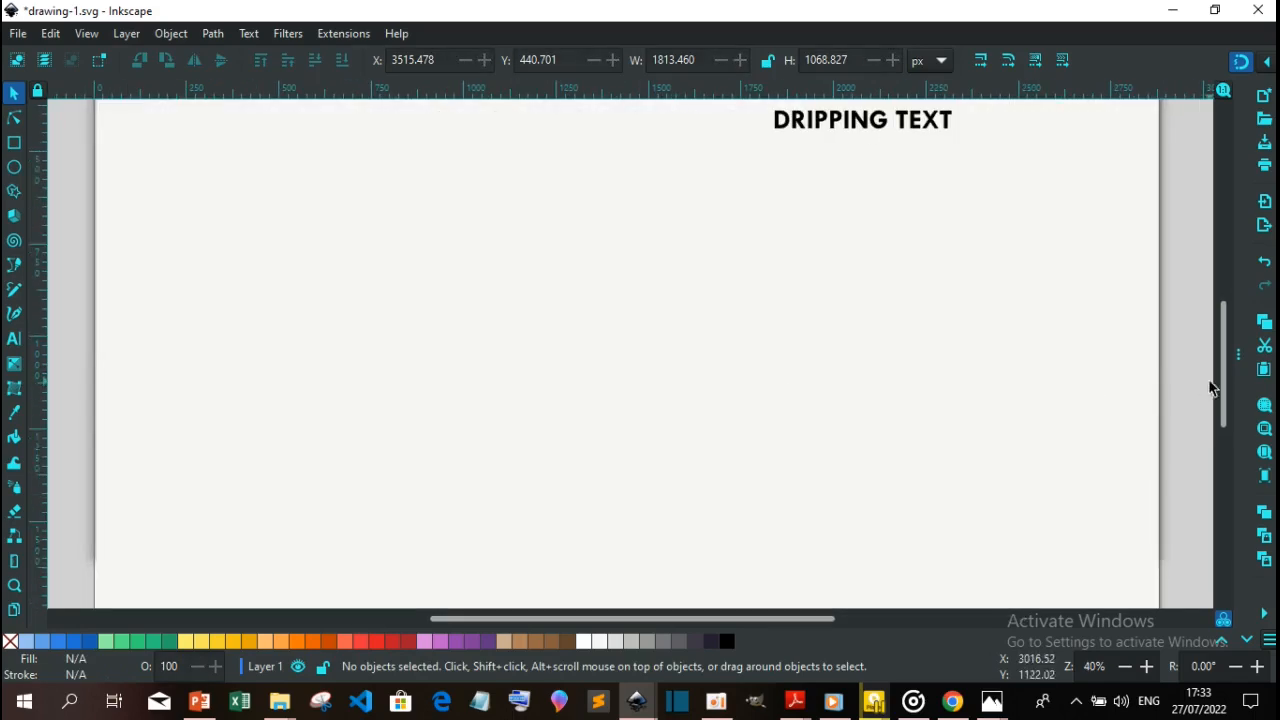
pyautogui.moveTo(1221, 391); pyautogui.dragTo(1226, 360)
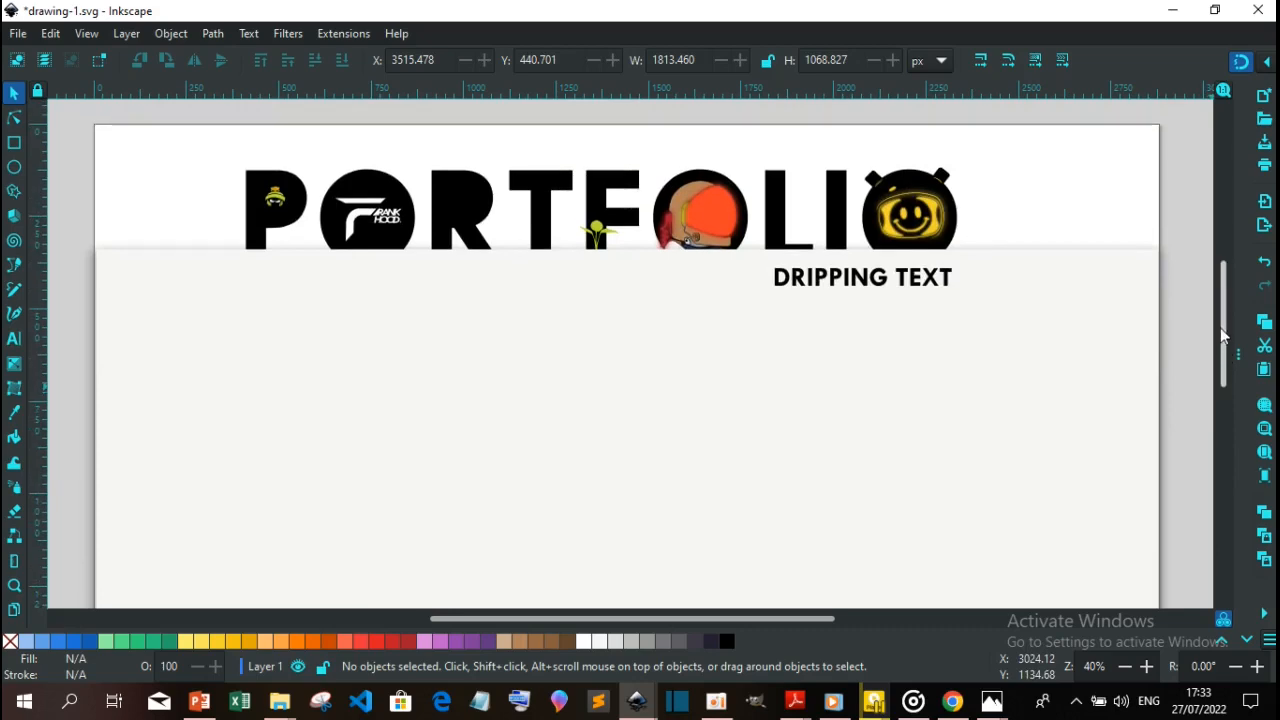
pyautogui.moveTo(1225, 352); pyautogui.dragTo(1229, 350)
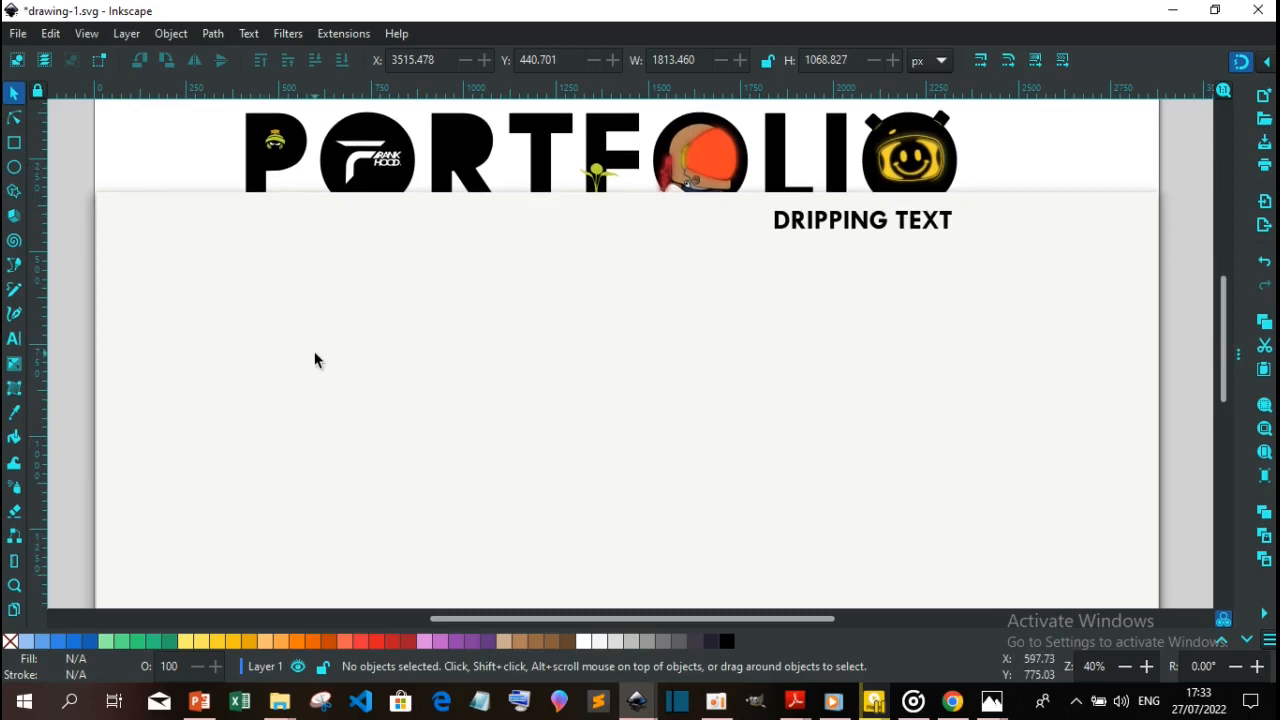
# Create a bold text object reading 'DRIP' on the left of the empty panel
pyautogui.click(16, 346)
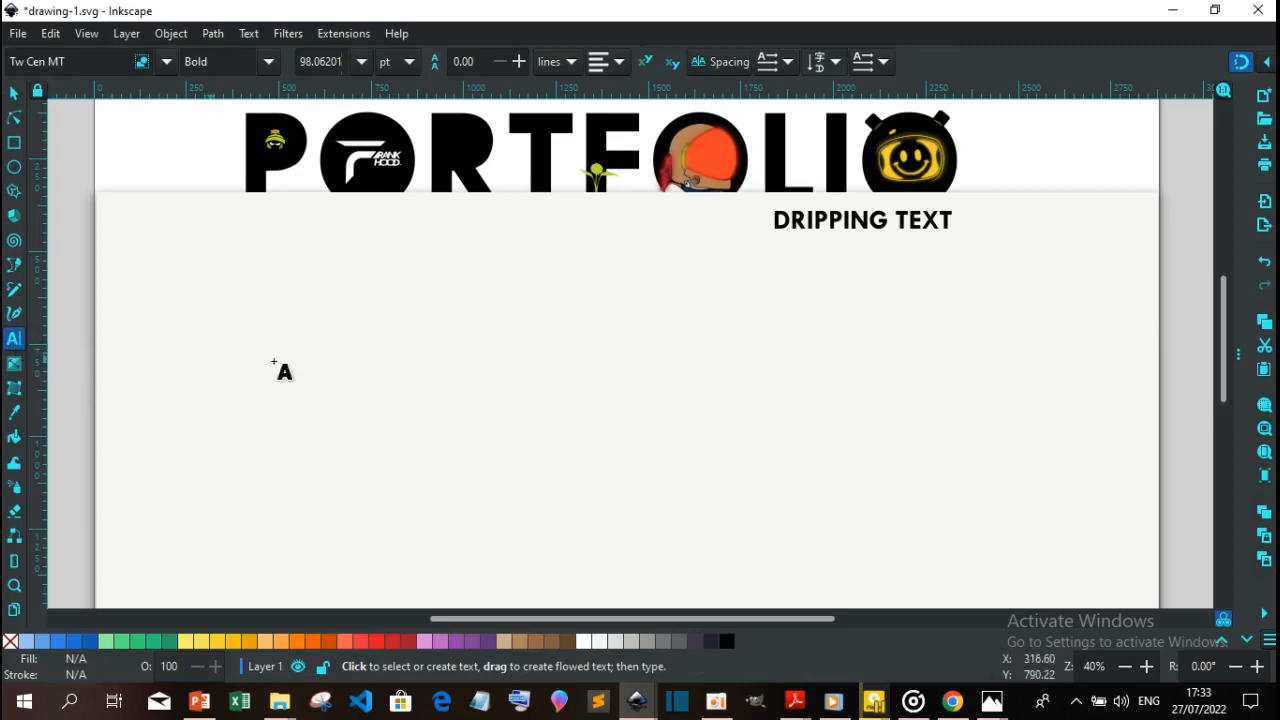
pyautogui.click(316, 357)
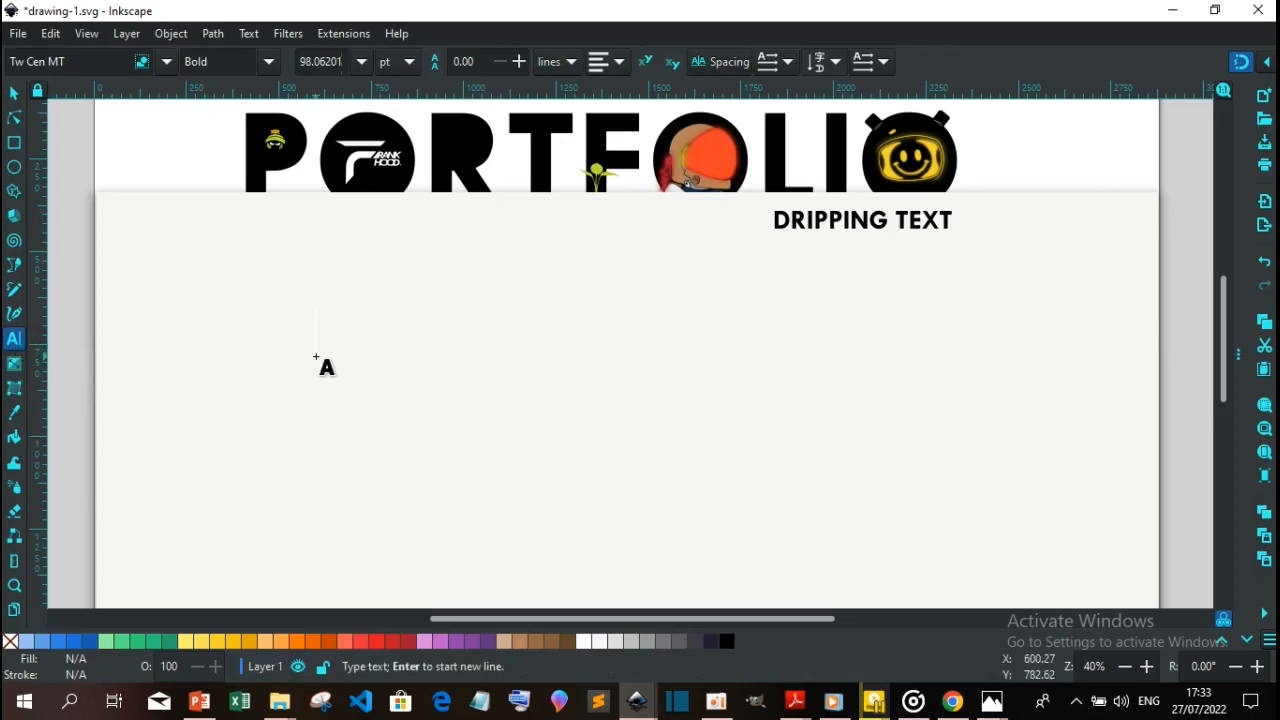
pyautogui.write('D')
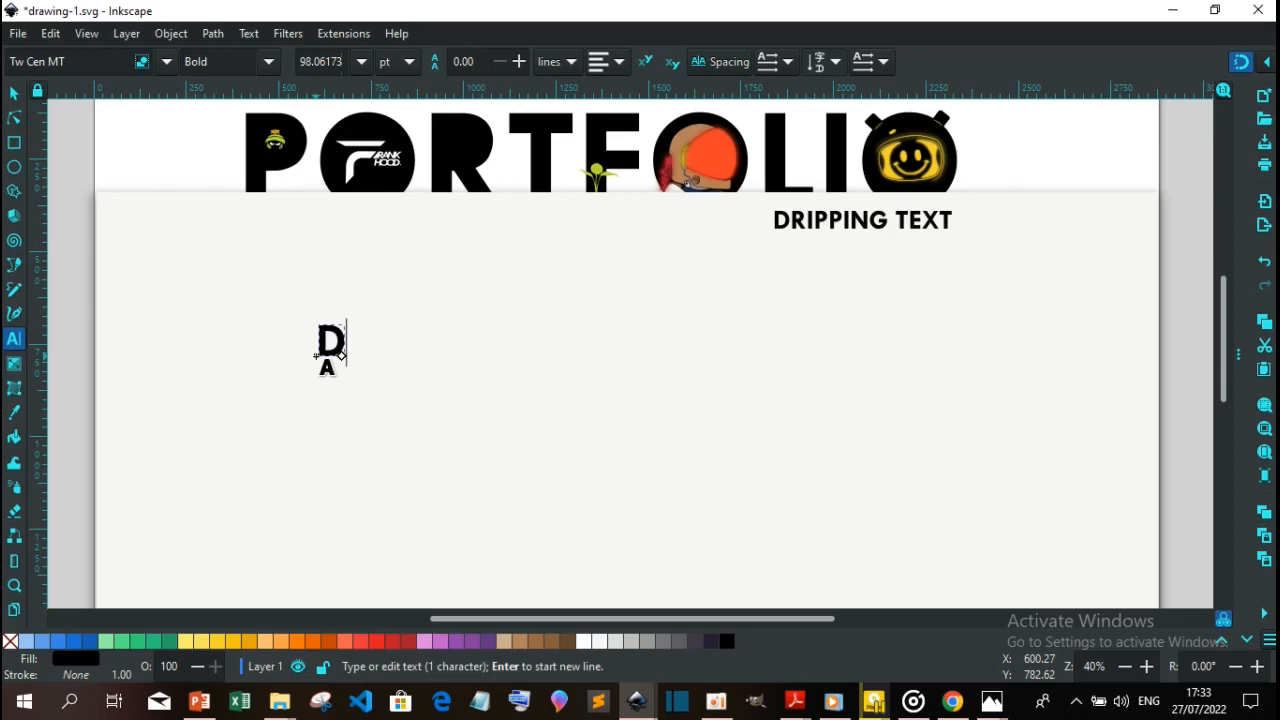
pyautogui.write('RIP')
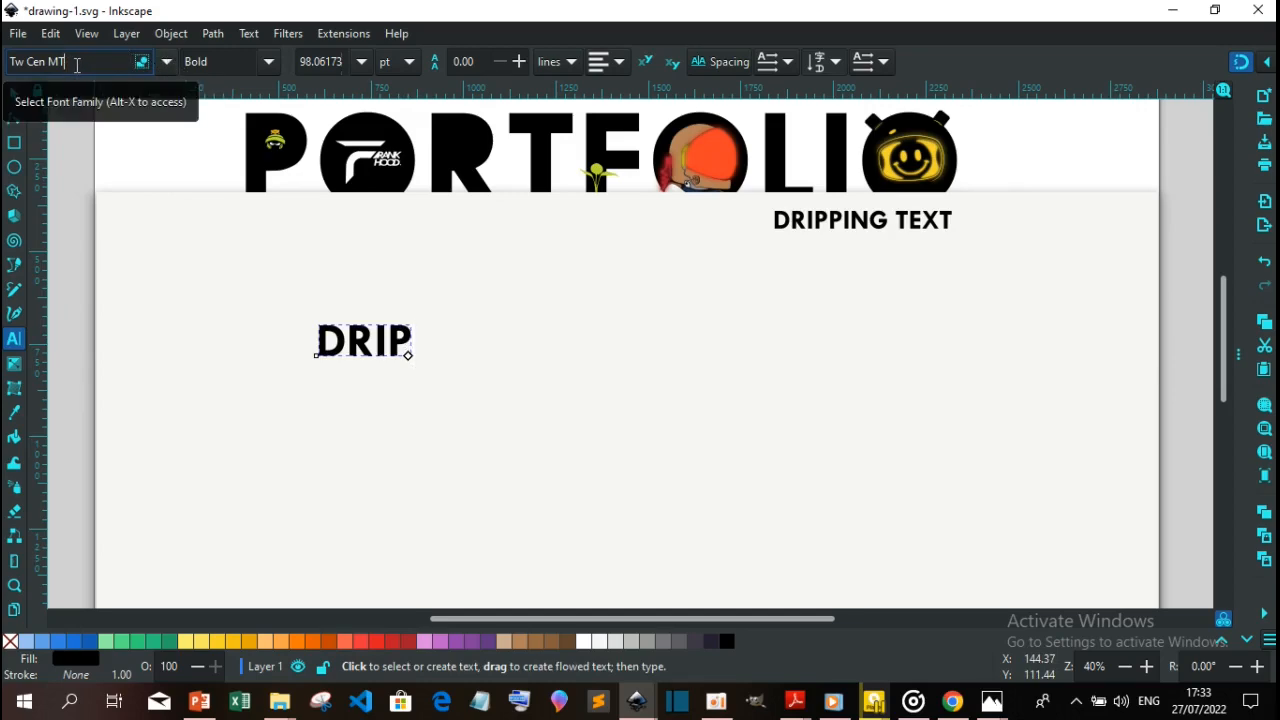
# Change the DRIP text's font from Tw Cen MT to Poppins with Ultra-Bold weight
pyautogui.press('BackSpace')
pyautogui.press('BackSpace')
pyautogui.press('BackSpace')
pyautogui.press('BackSpace')
pyautogui.press('BackSpace')
pyautogui.press('BackSpace')
pyautogui.press('BackSpace')
pyautogui.press('BackSpace')
pyautogui.press('BackSpace')
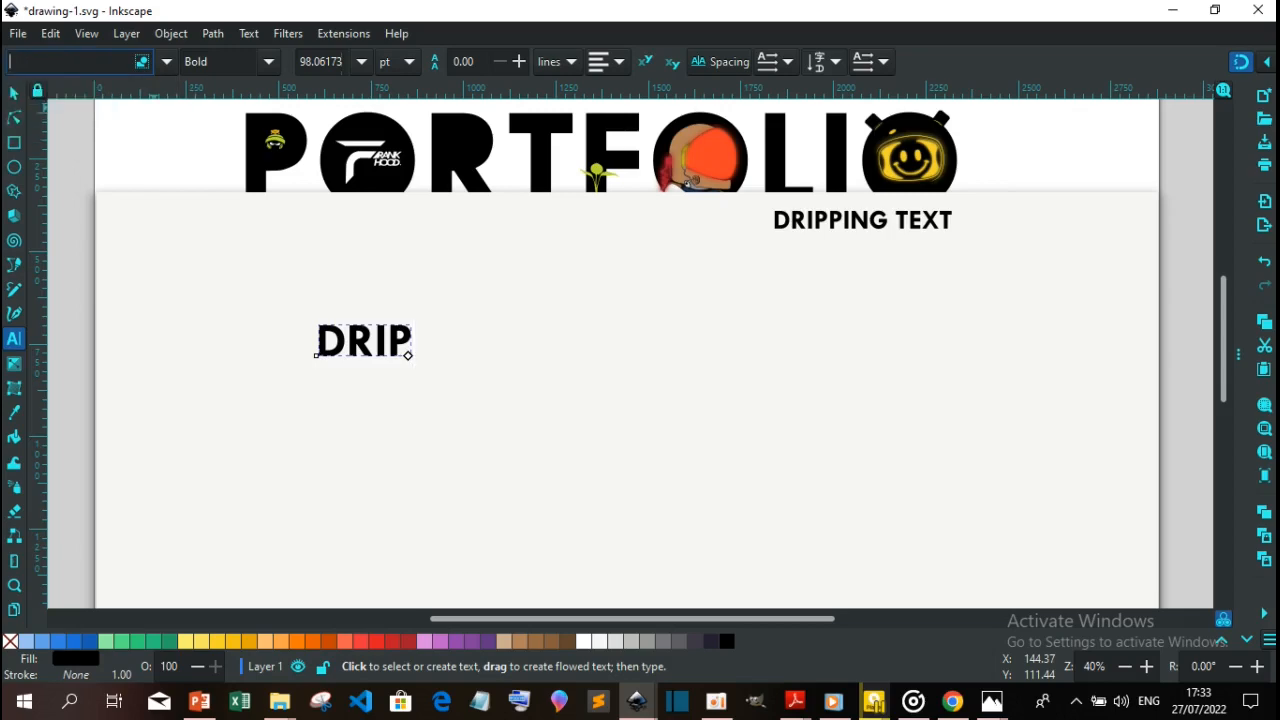
pyautogui.write('POP')
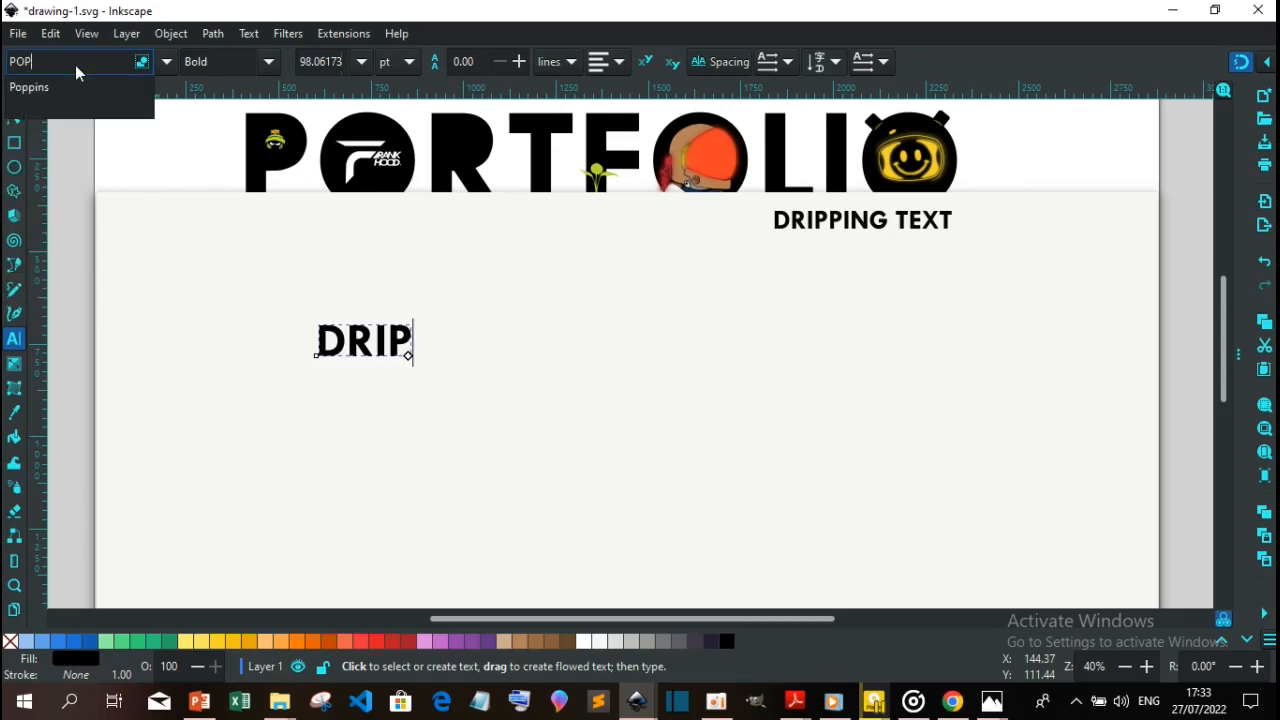
pyautogui.click(29, 87)
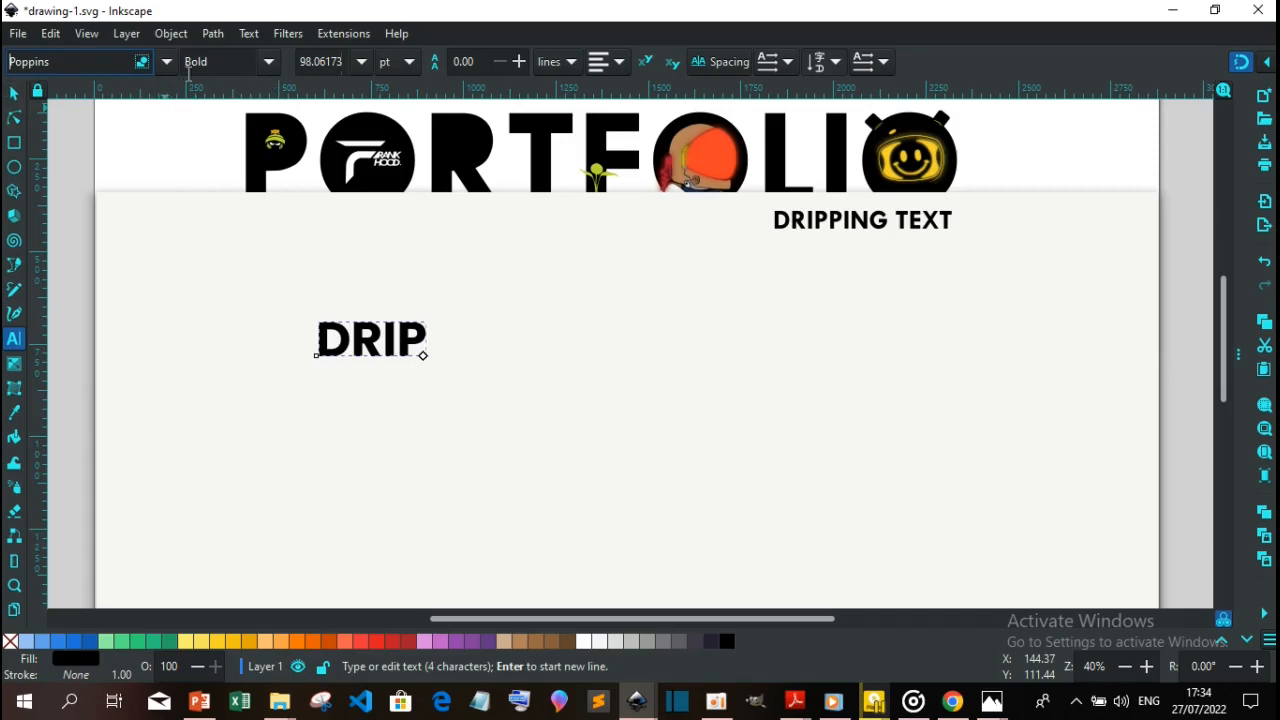
pyautogui.click(279, 59)
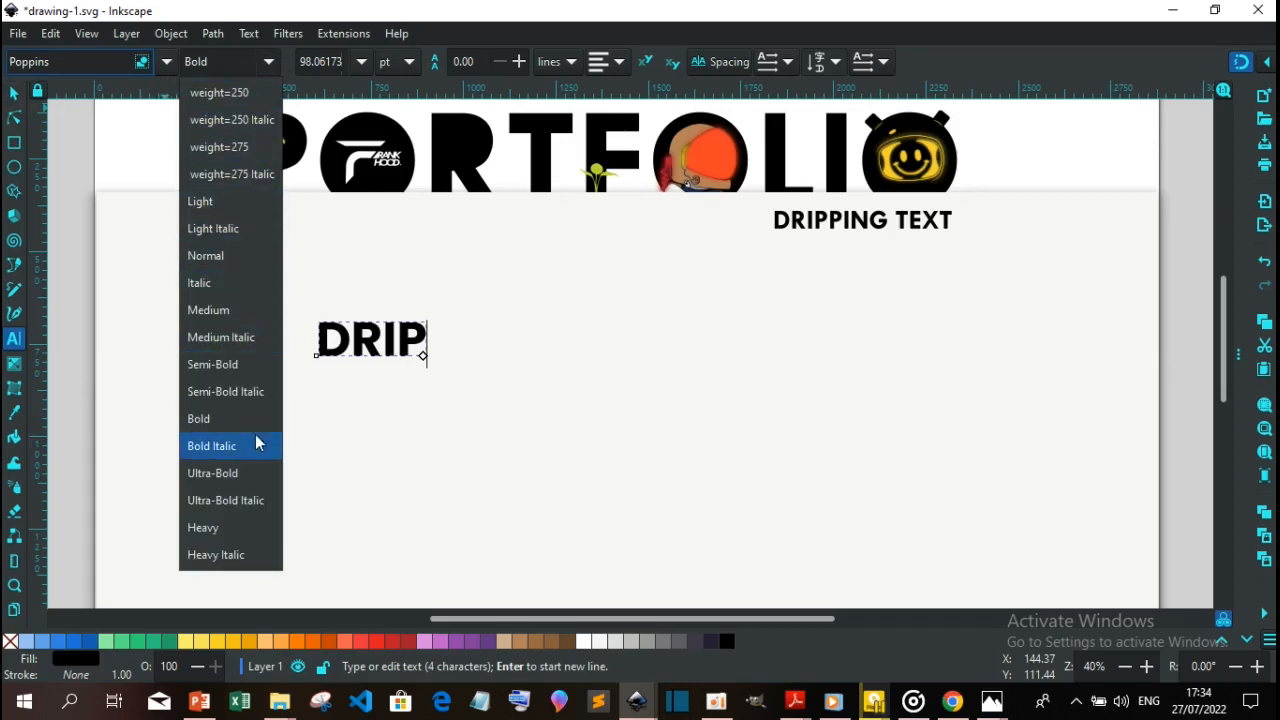
pyautogui.click(252, 473)
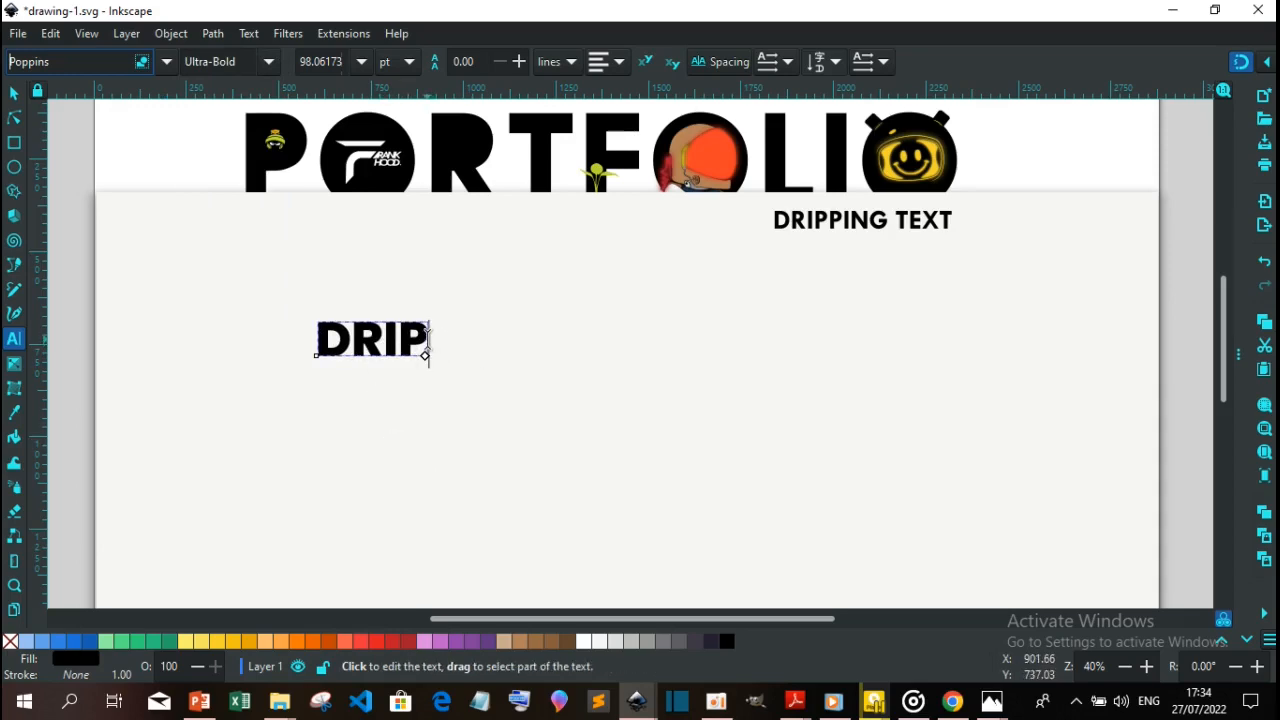
pyautogui.moveTo(428, 338); pyautogui.dragTo(297, 343)
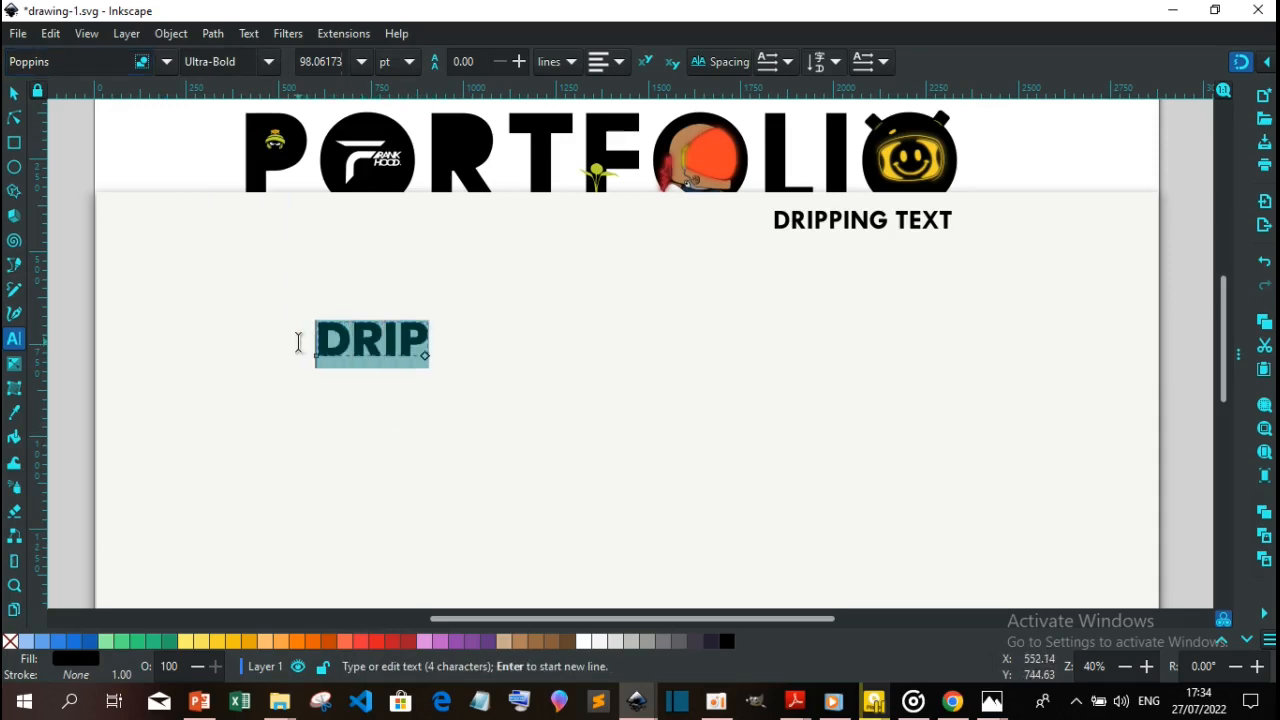
pyautogui.click(255, 336)
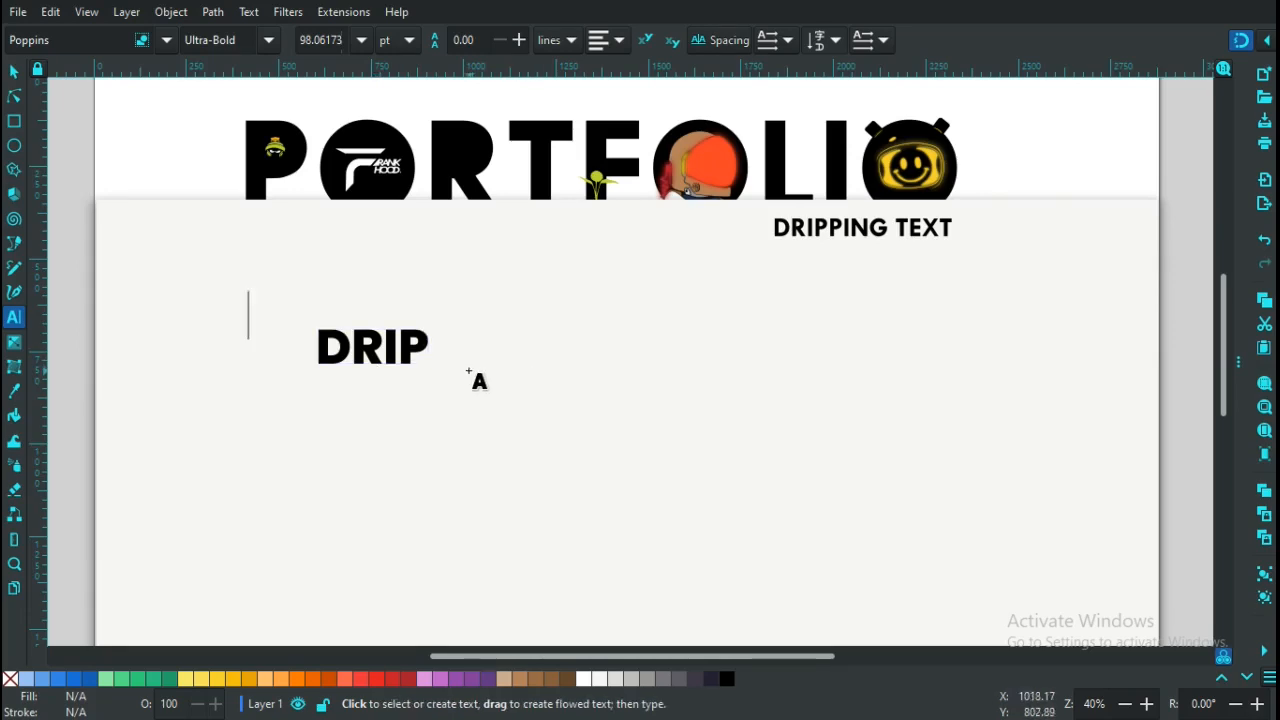
# Append a period so the text reads 'DRIP.', leaving the font size units unchanged
pyautogui.click(425, 347)
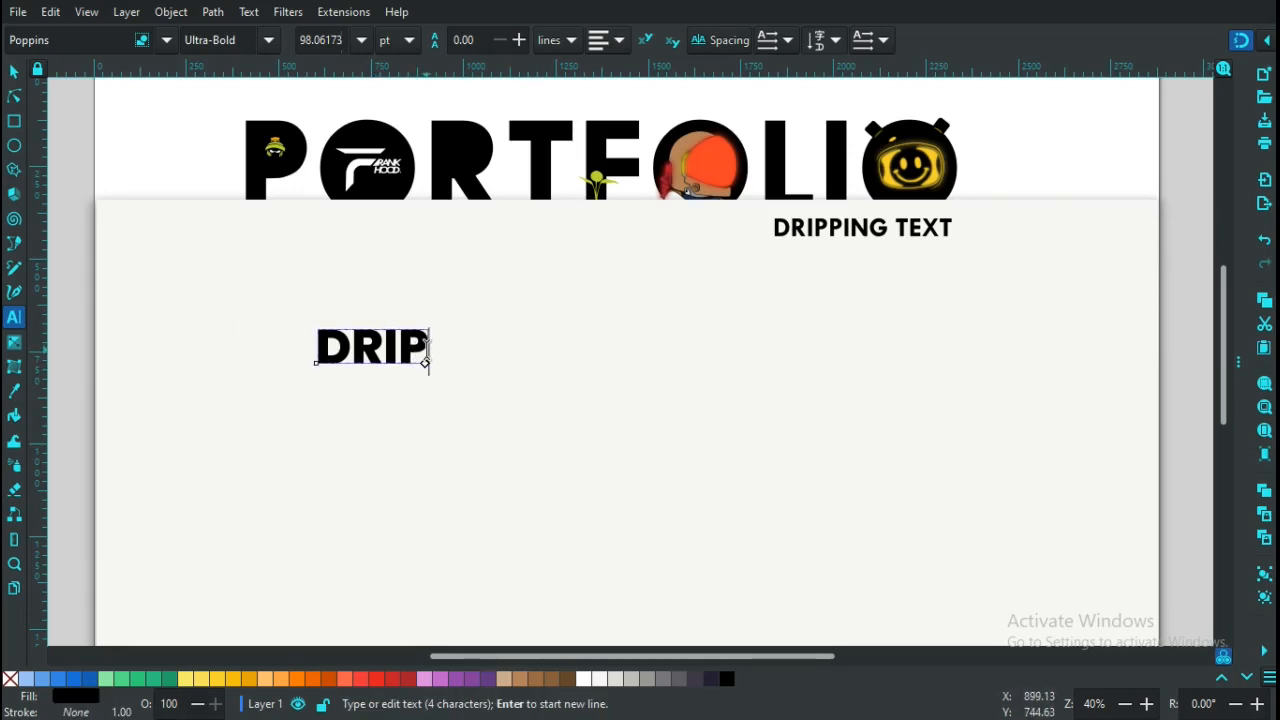
pyautogui.write('.')
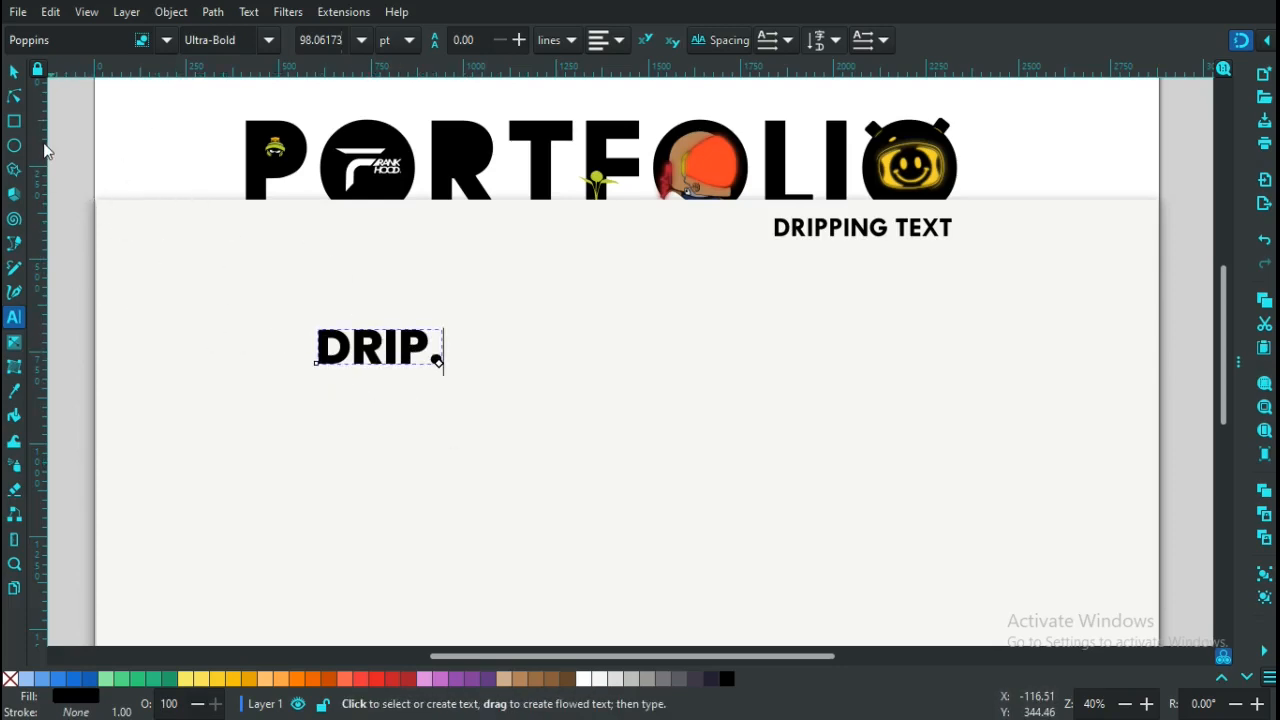
pyautogui.click(14, 72)
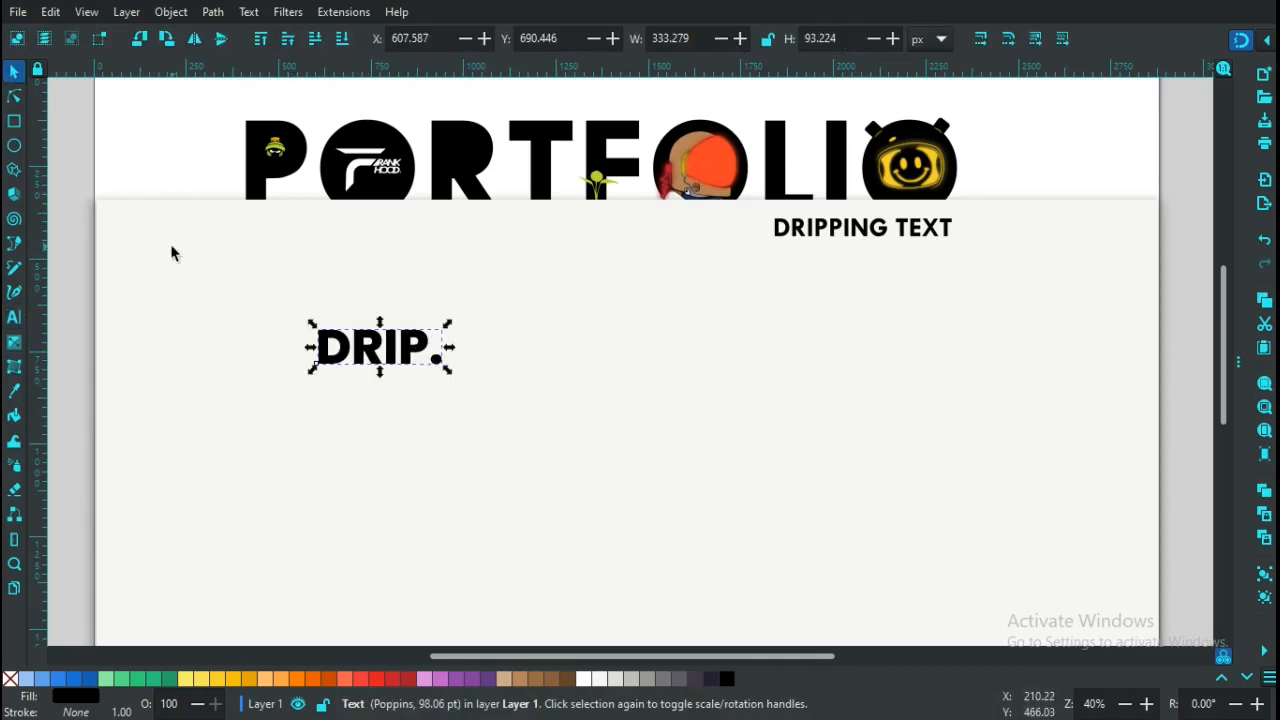
pyautogui.click(14, 322)
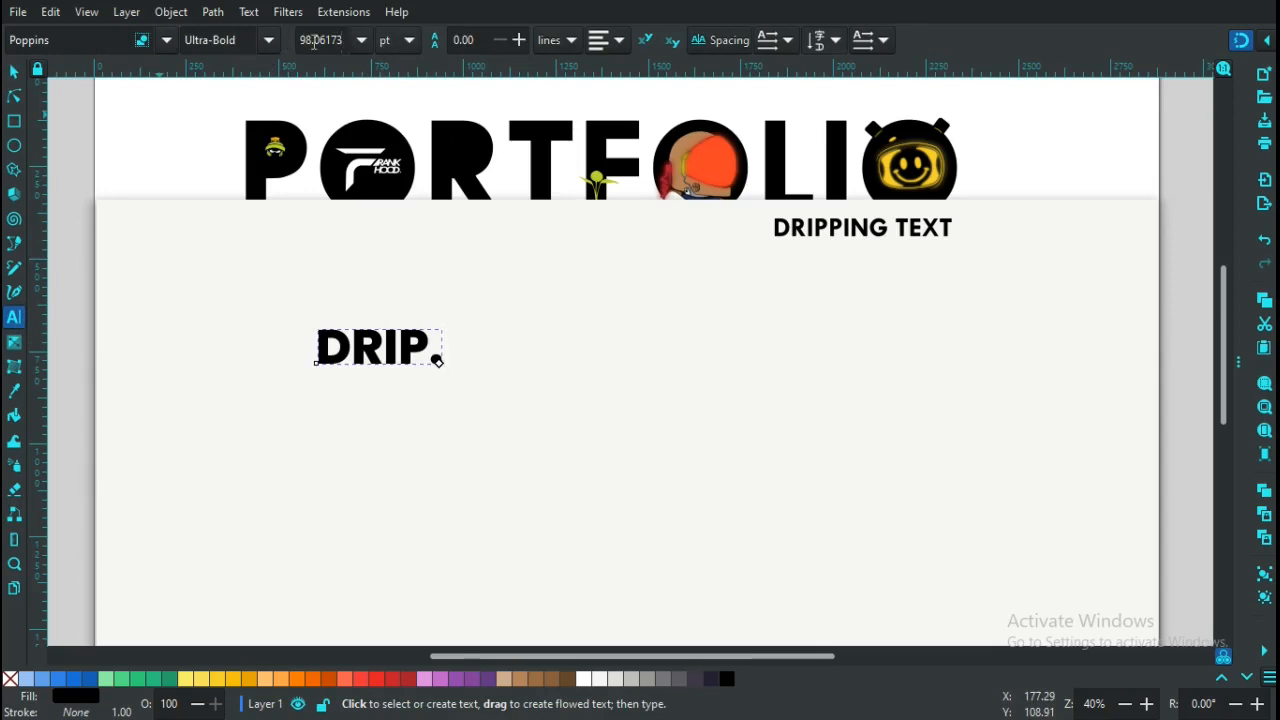
pyautogui.click(406, 41)
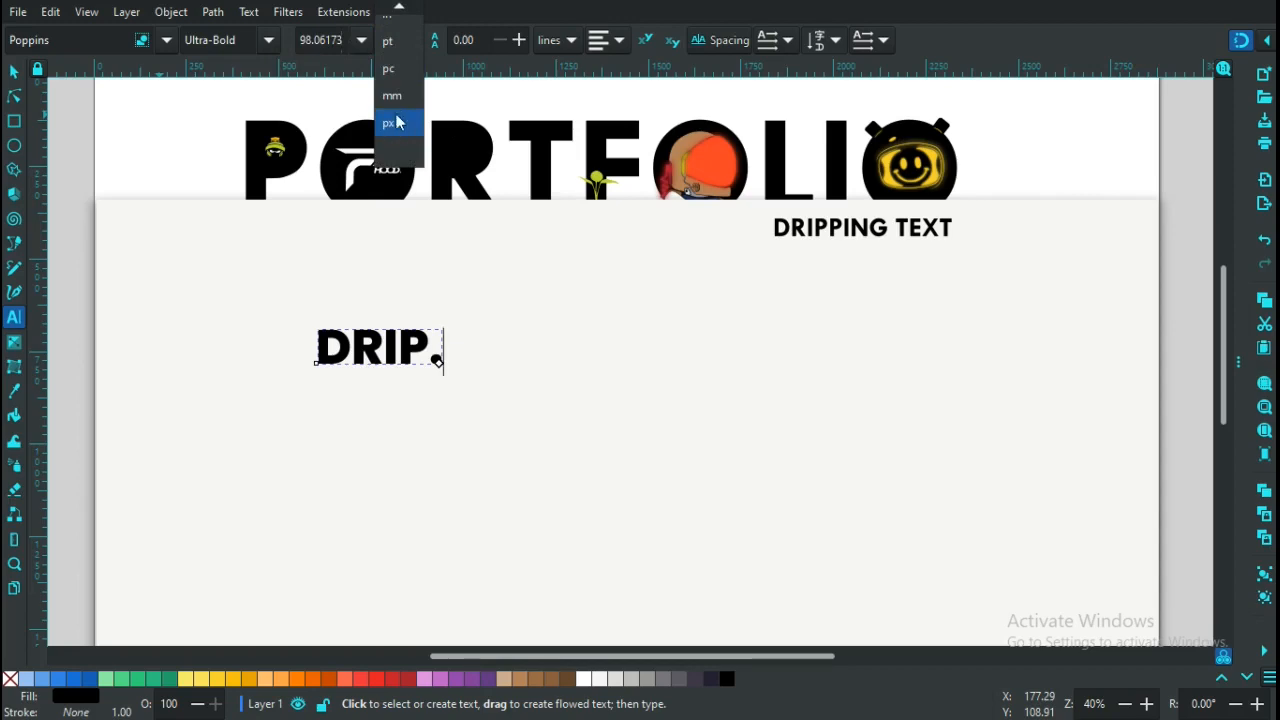
pyautogui.click(220, 106)
pyautogui.click(440, 347)
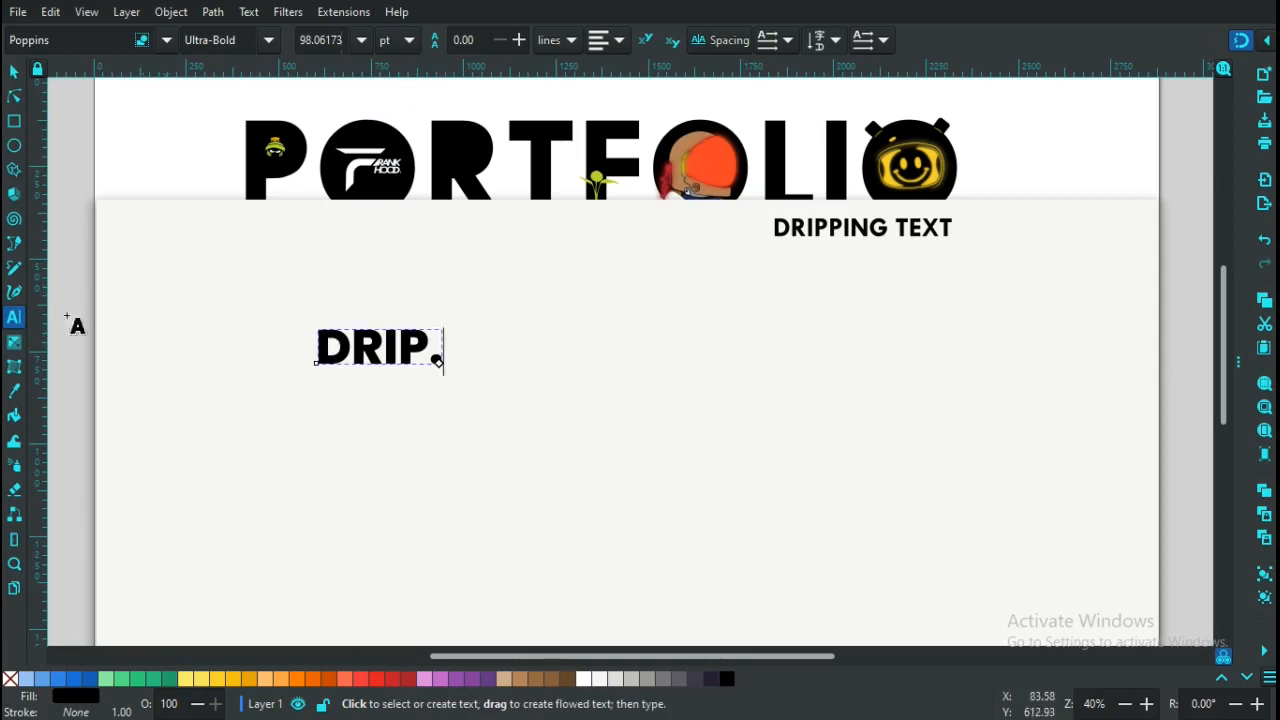
pyautogui.click(14, 72)
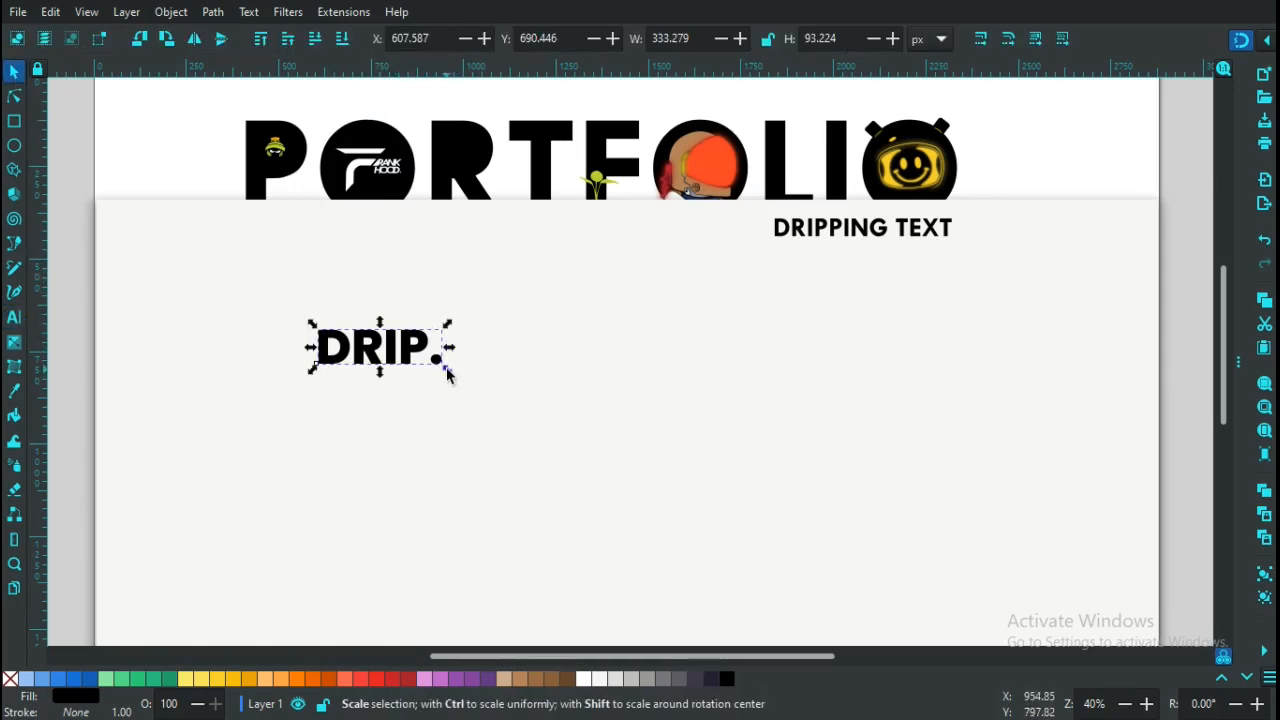
# Scale 'DRIP.' up to about 1514 × 423 px so it fills most of the panel
pyautogui.moveTo(448, 368); pyautogui.dragTo(883, 515)
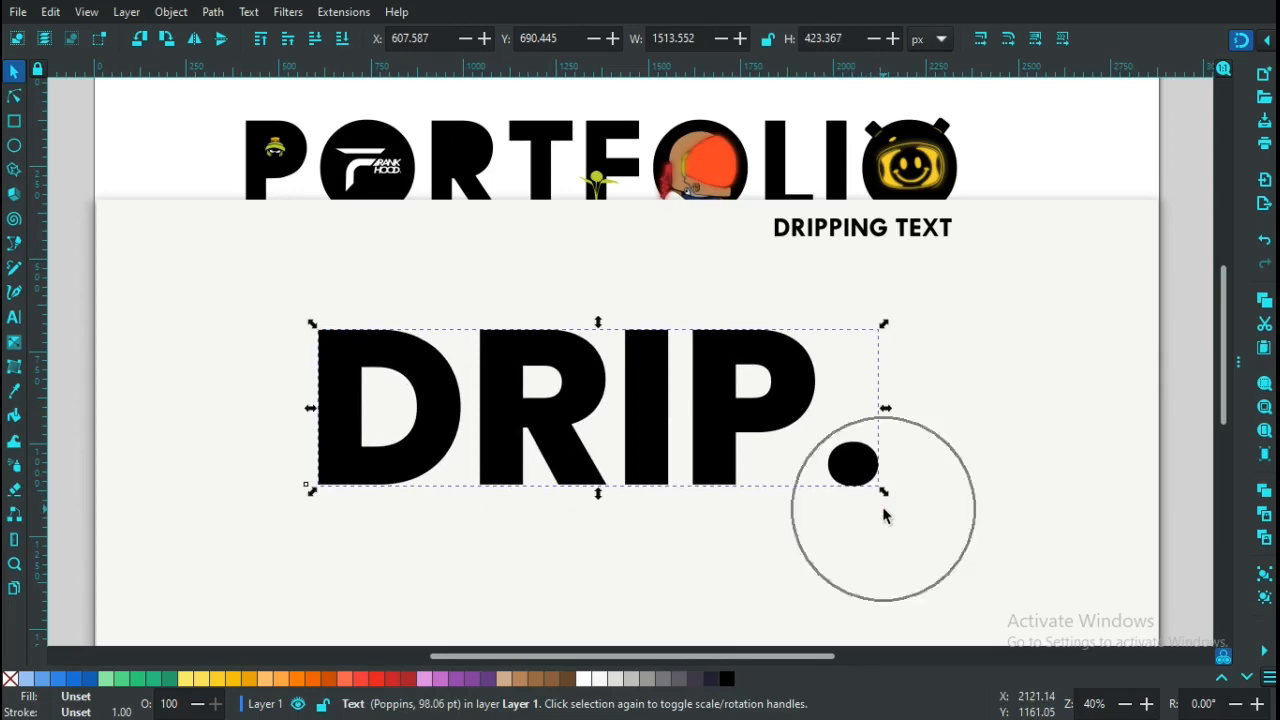
pyautogui.click(778, 548)
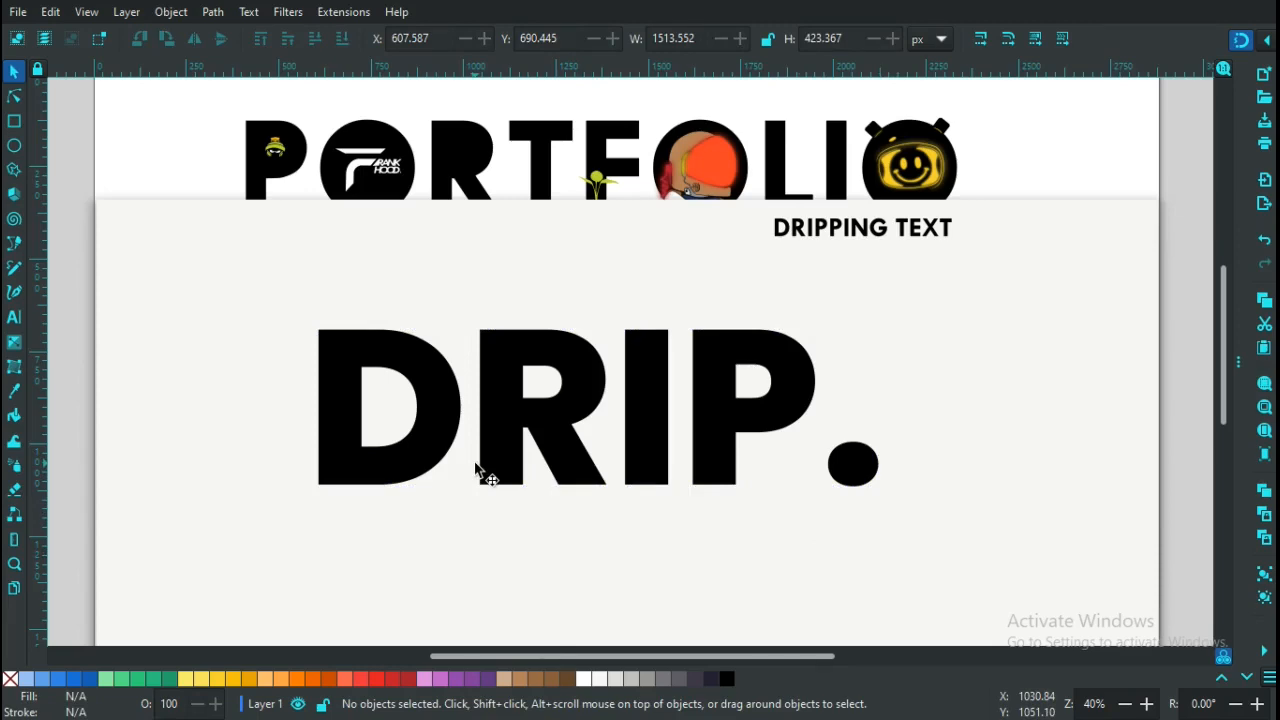
# Convert the 'DRIP.' text into paths with Path > Object to Path
pyautogui.click(440, 450)
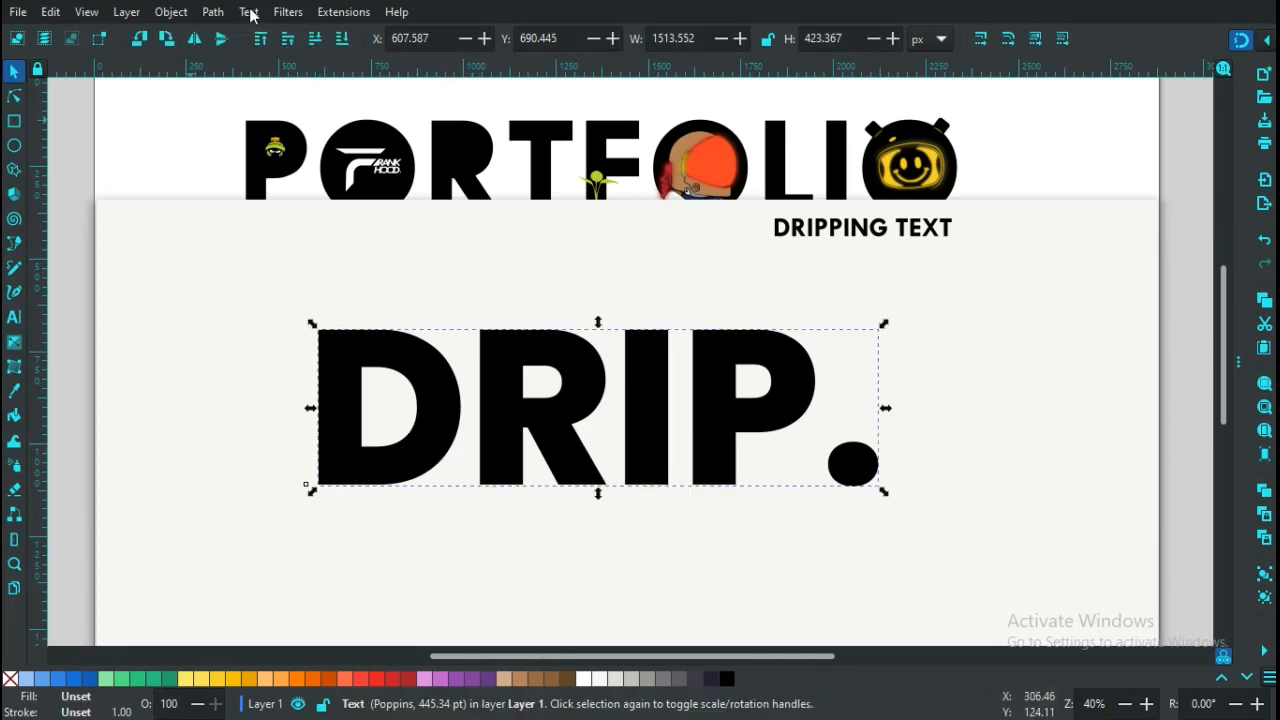
pyautogui.click(210, 13)
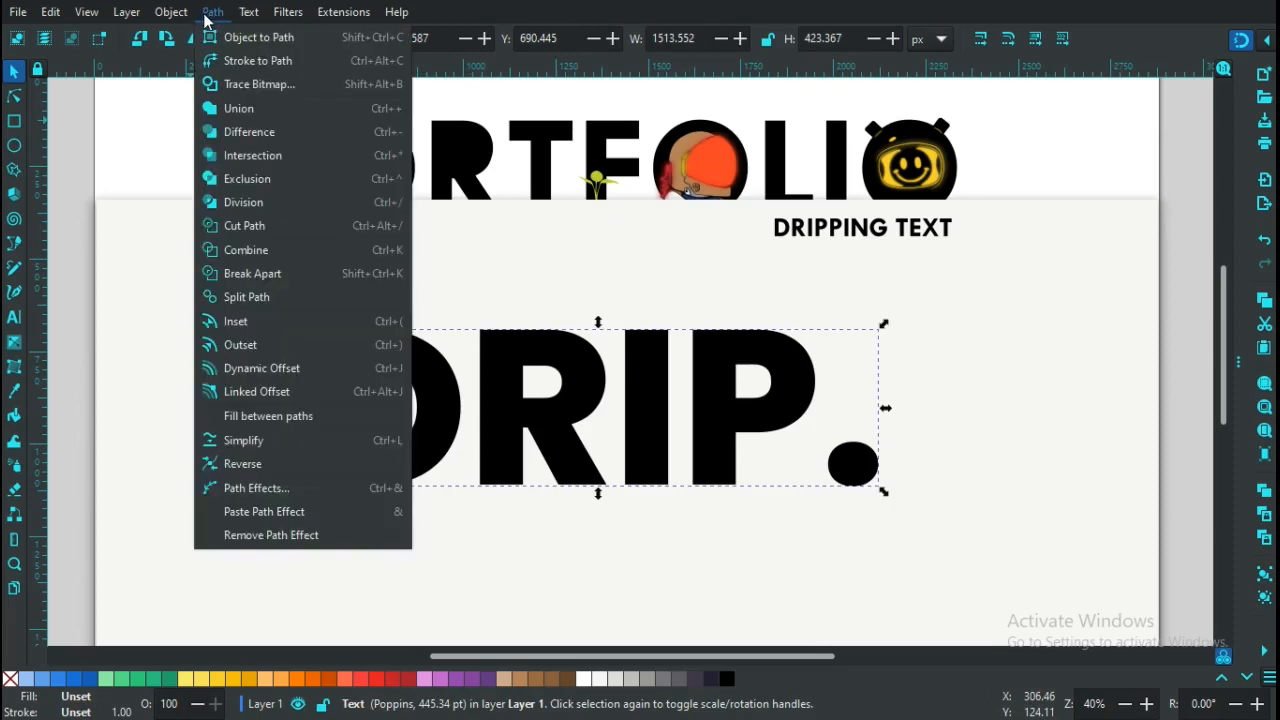
pyautogui.click(214, 14)
pyautogui.click(248, 12)
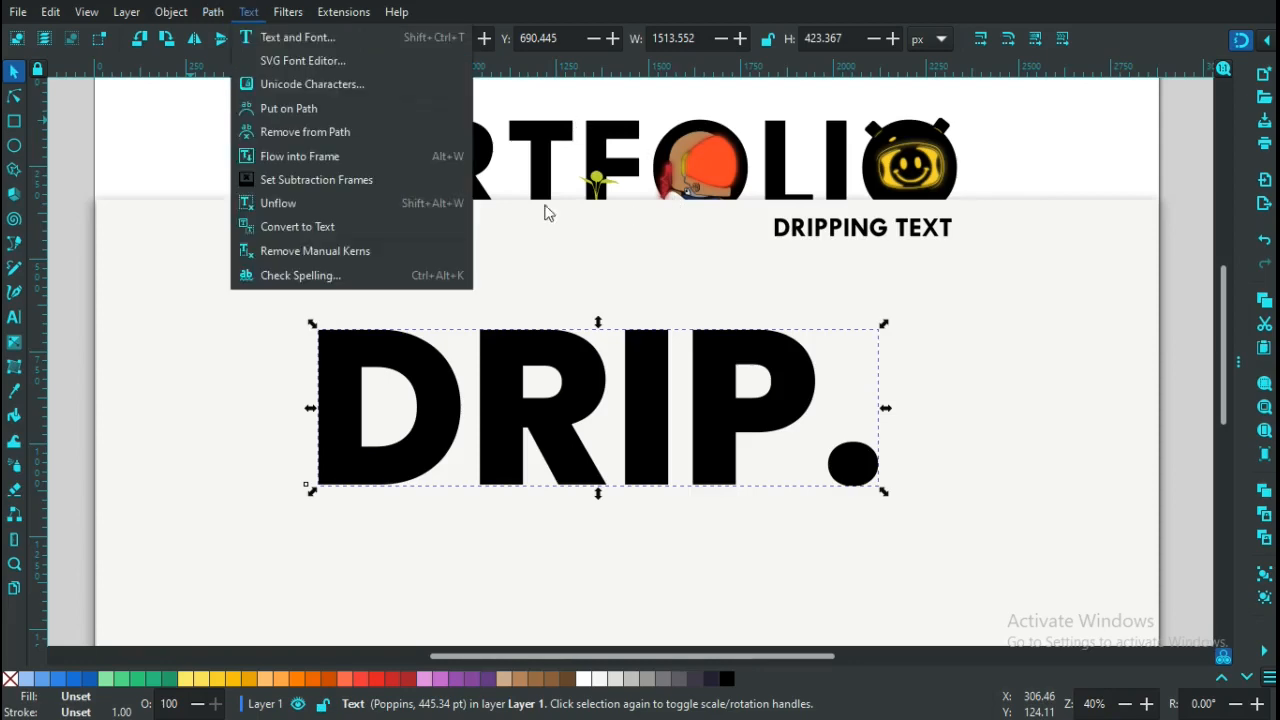
pyautogui.moveTo(208, 12)
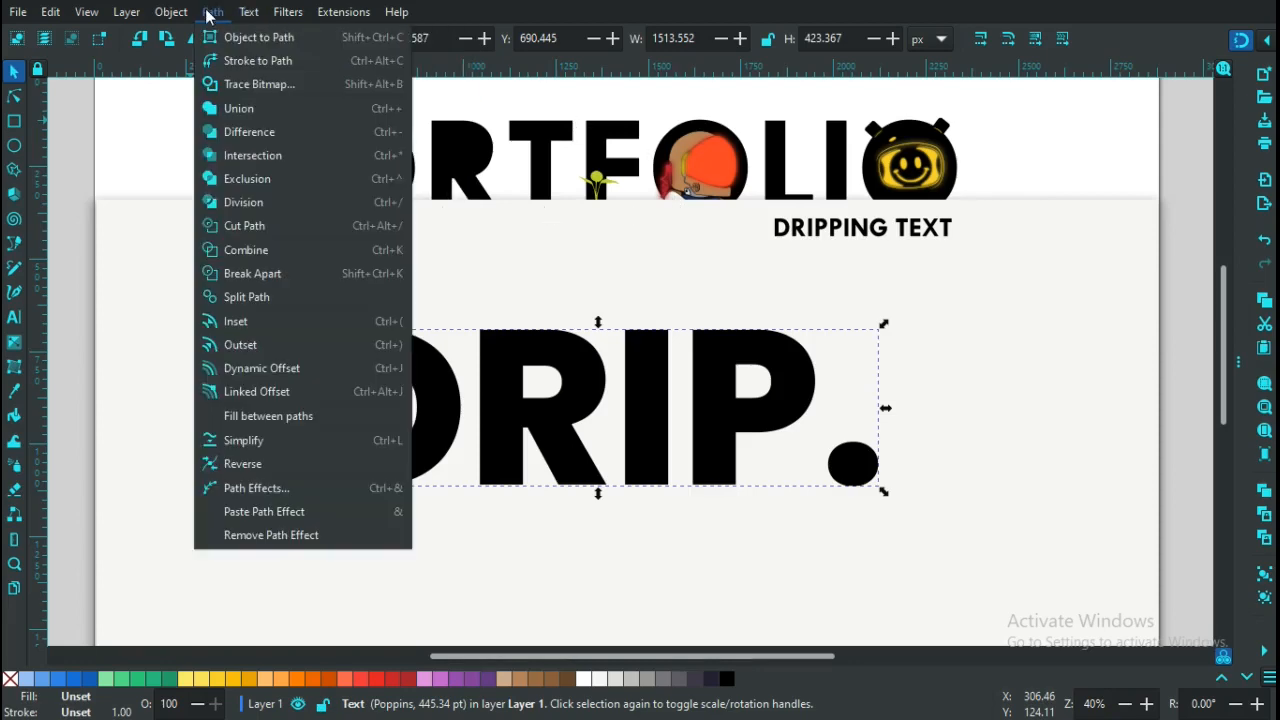
pyautogui.click(251, 37)
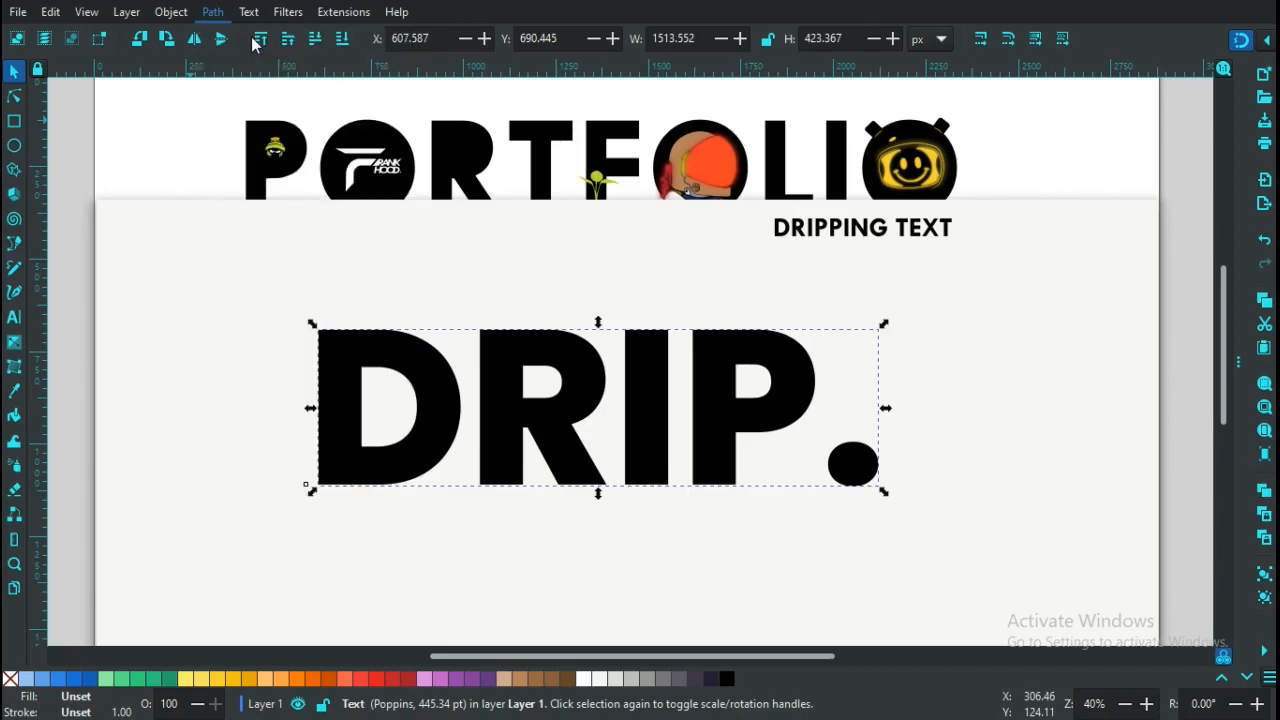
# Ungroup 'DRIP.' into five separate letter paths
pyautogui.rightClick(518, 397)
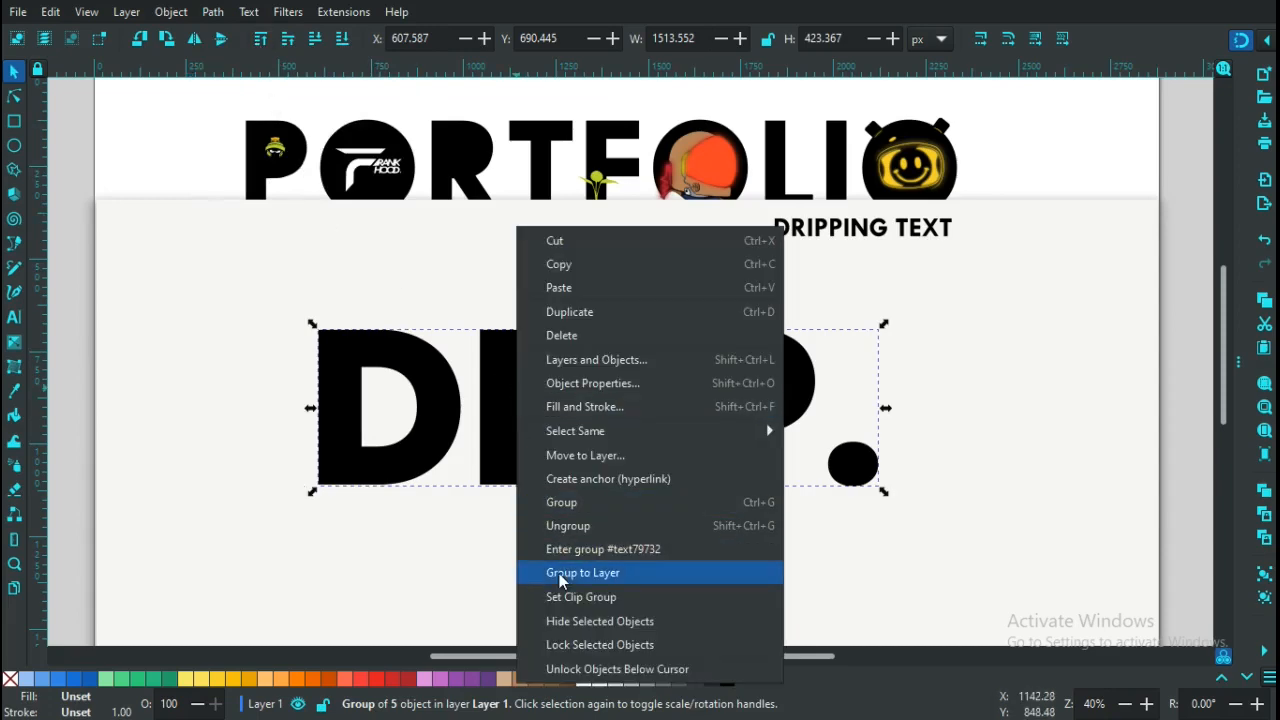
pyautogui.click(576, 525)
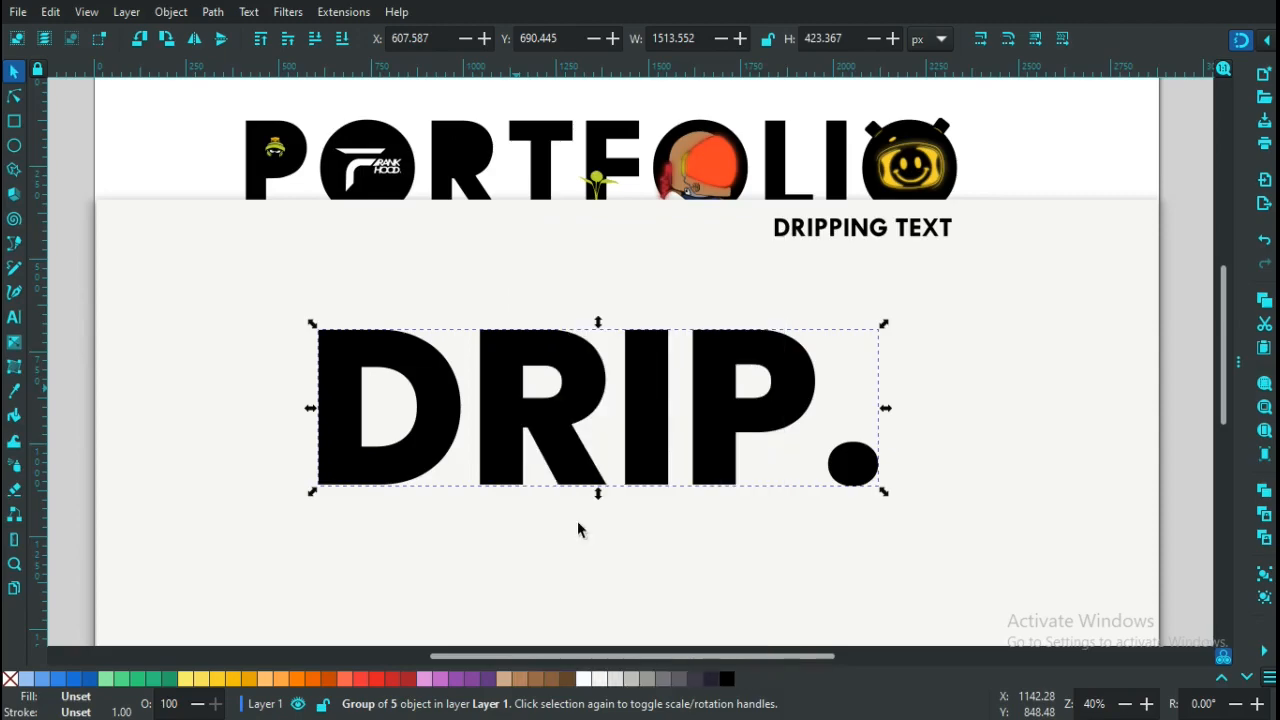
pyautogui.click(445, 460)
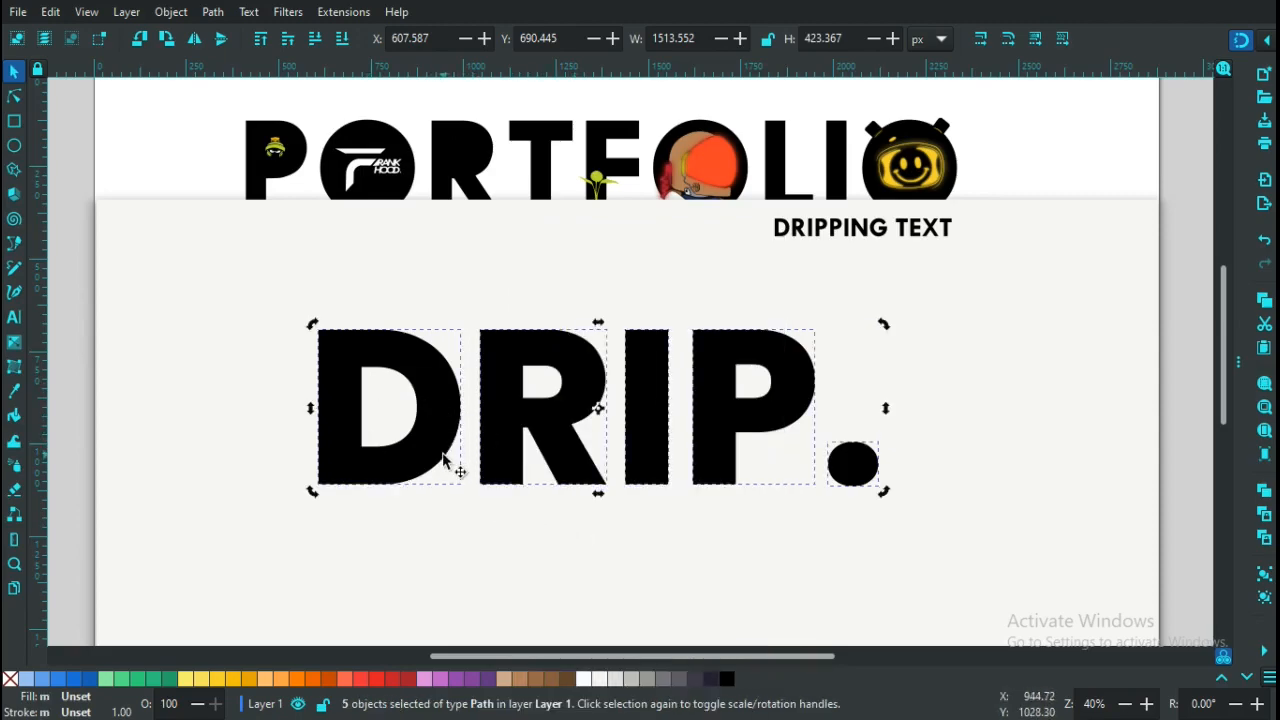
pyautogui.click(432, 526)
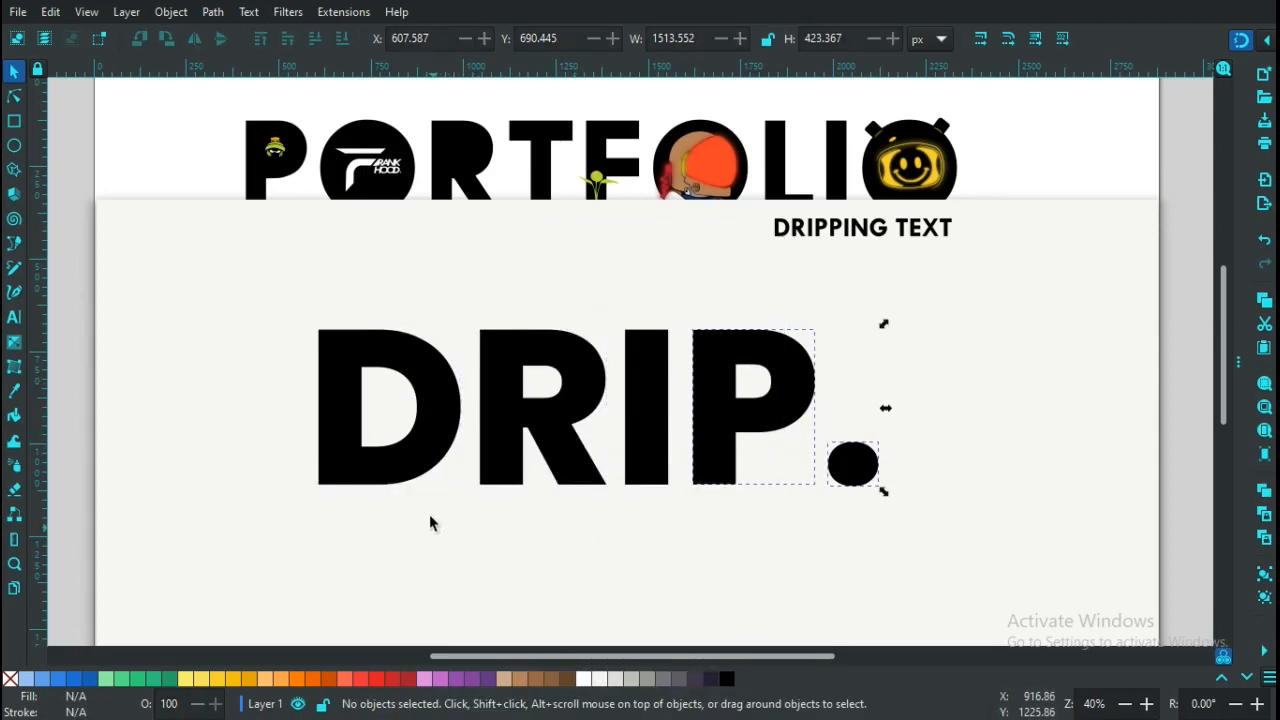
# Check that the D, R, I, P and period each select as separate objects
pyautogui.click(416, 432)
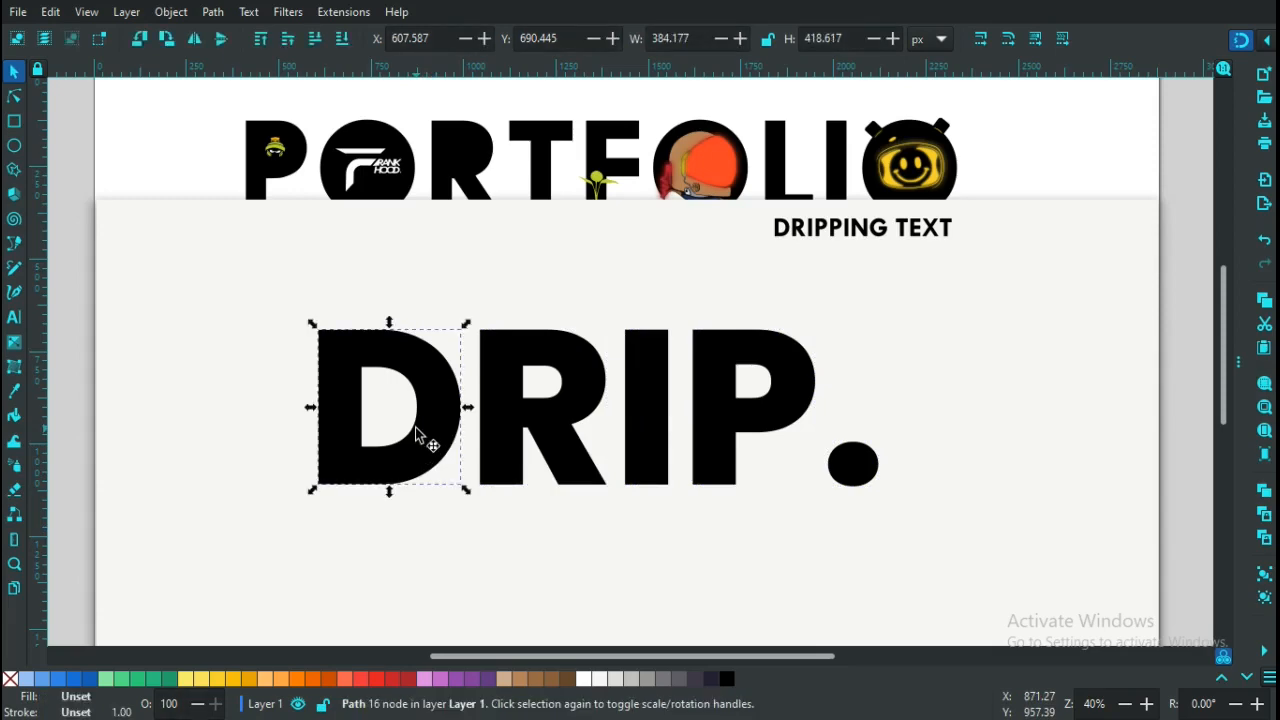
pyautogui.click(490, 425)
pyautogui.click(490, 420)
pyautogui.click(652, 423)
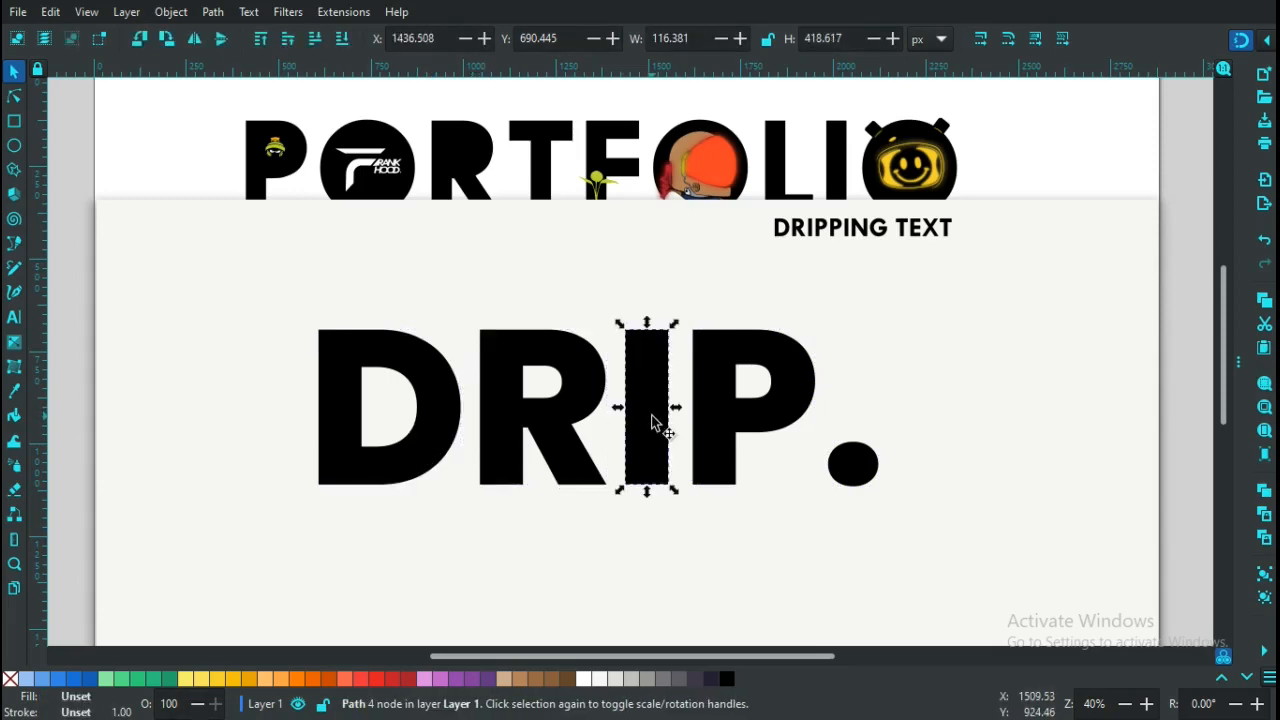
pyautogui.click(729, 414)
pyautogui.click(864, 462)
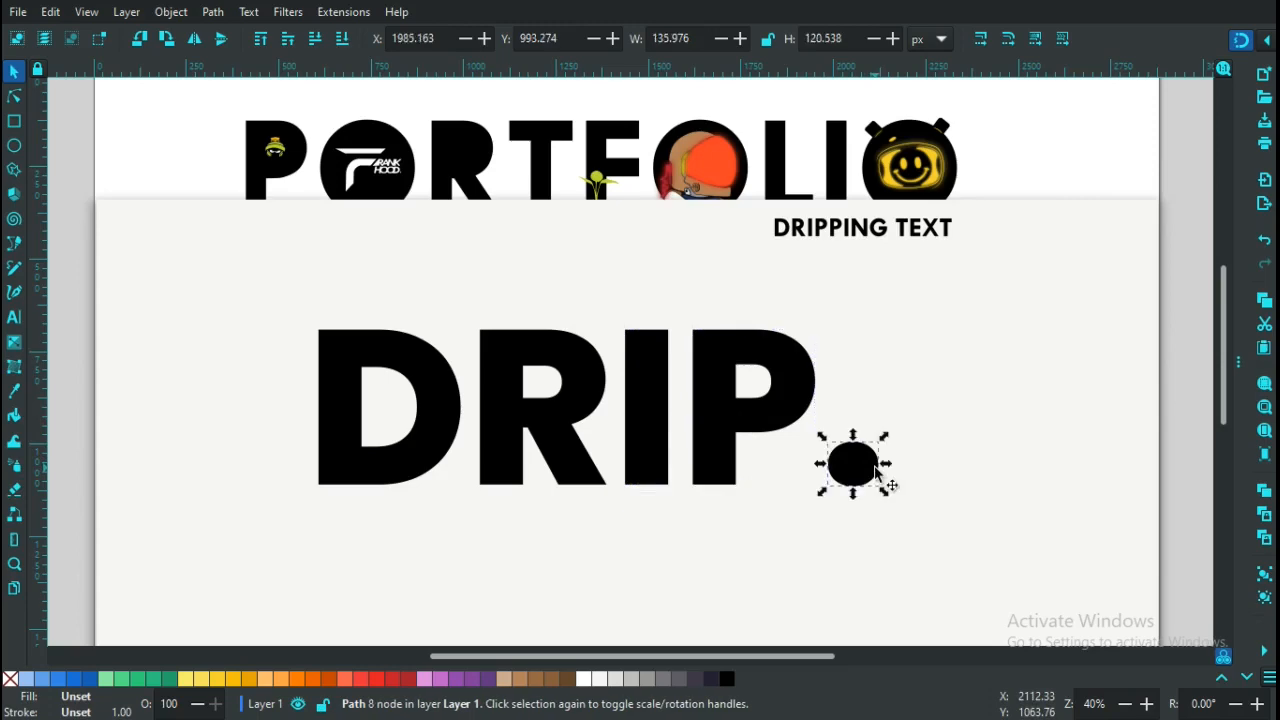
# Select the D by itself and open its 16 outline nodes for editing
pyautogui.click(474, 521)
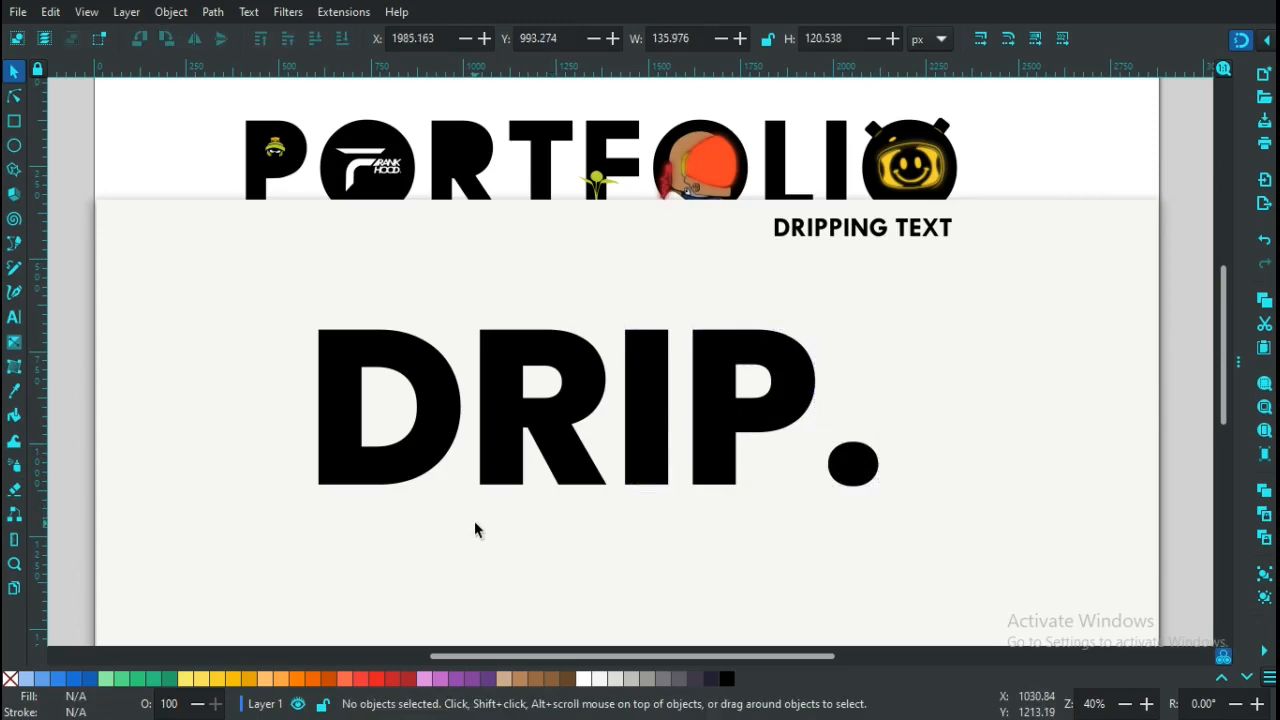
pyautogui.click(364, 464)
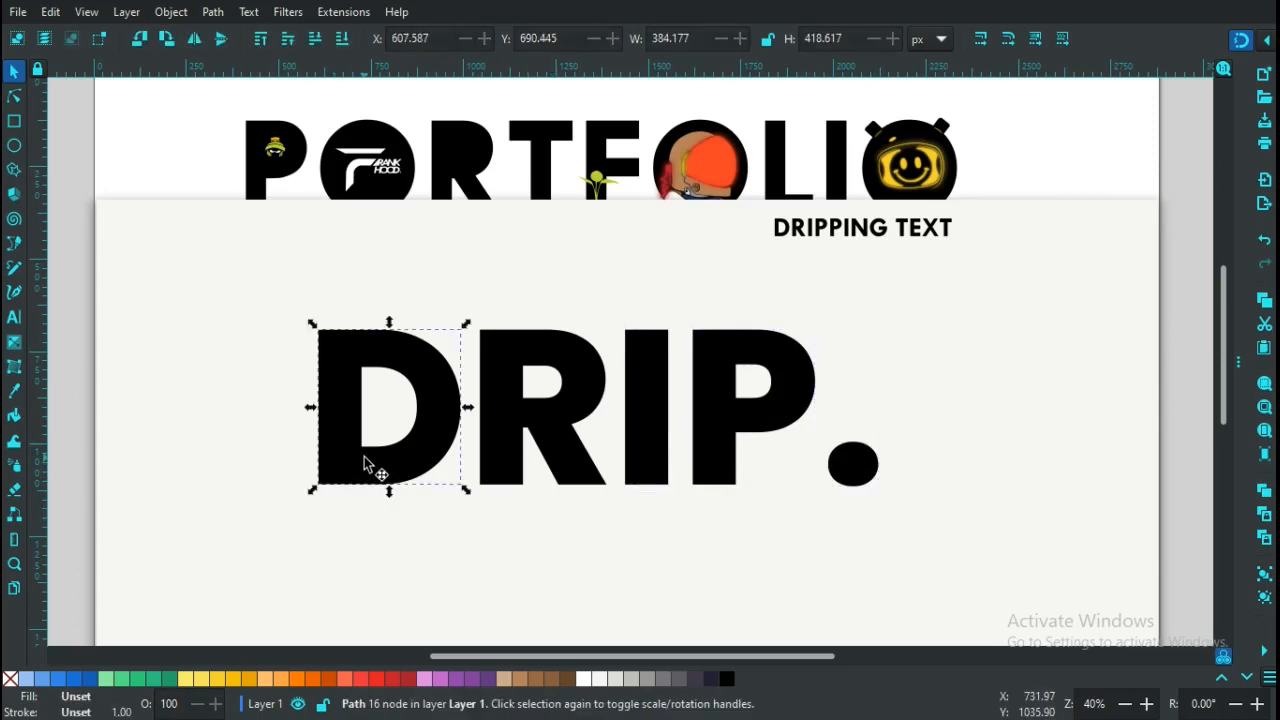
pyautogui.click(14, 97)
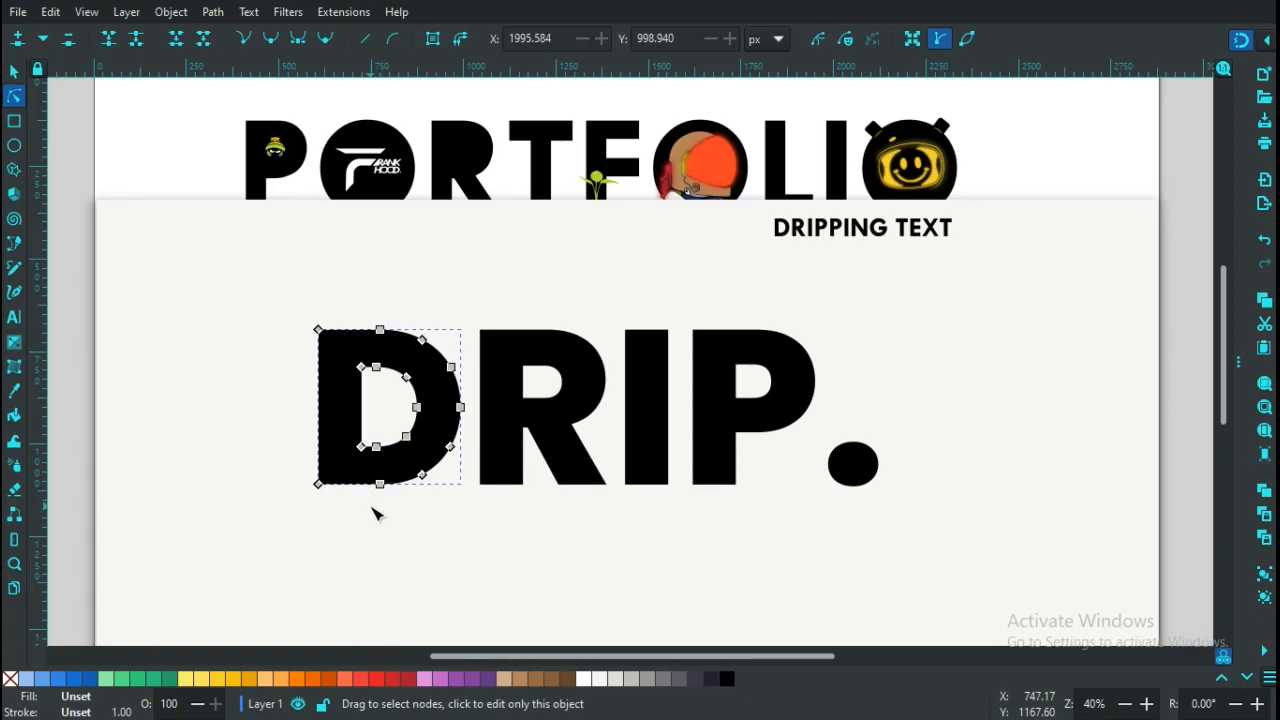
# Zoom in close on the flat bottom edge of the D
pyautogui.press('+')
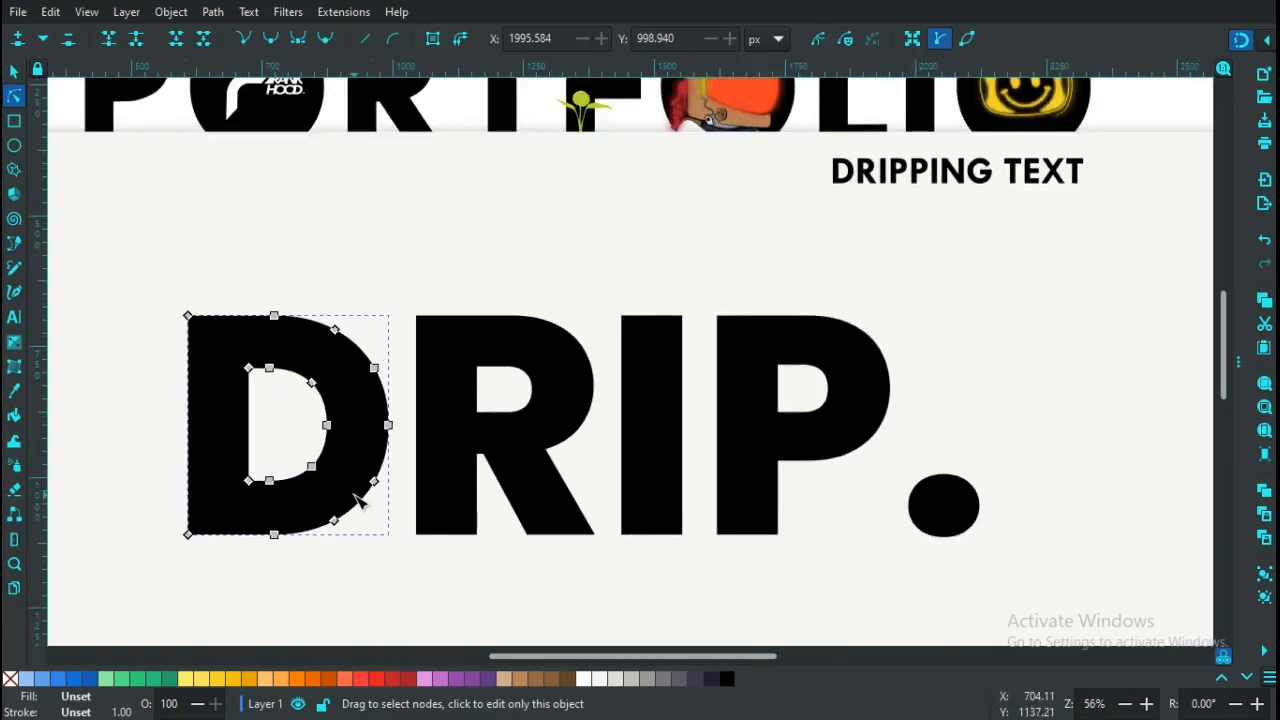
pyautogui.moveTo(713, 660); pyautogui.dragTo(643, 655)
pyautogui.press('+')
pyautogui.press('+')
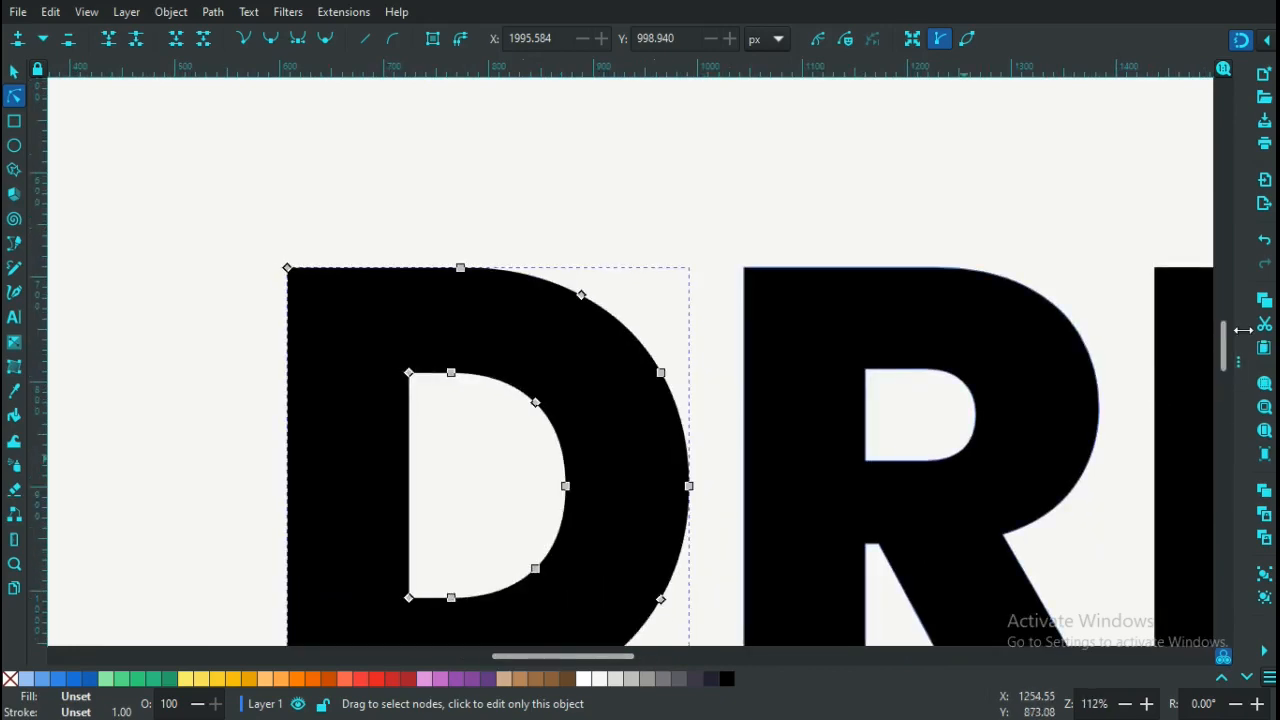
pyautogui.moveTo(1224, 355); pyautogui.dragTo(1224, 380)
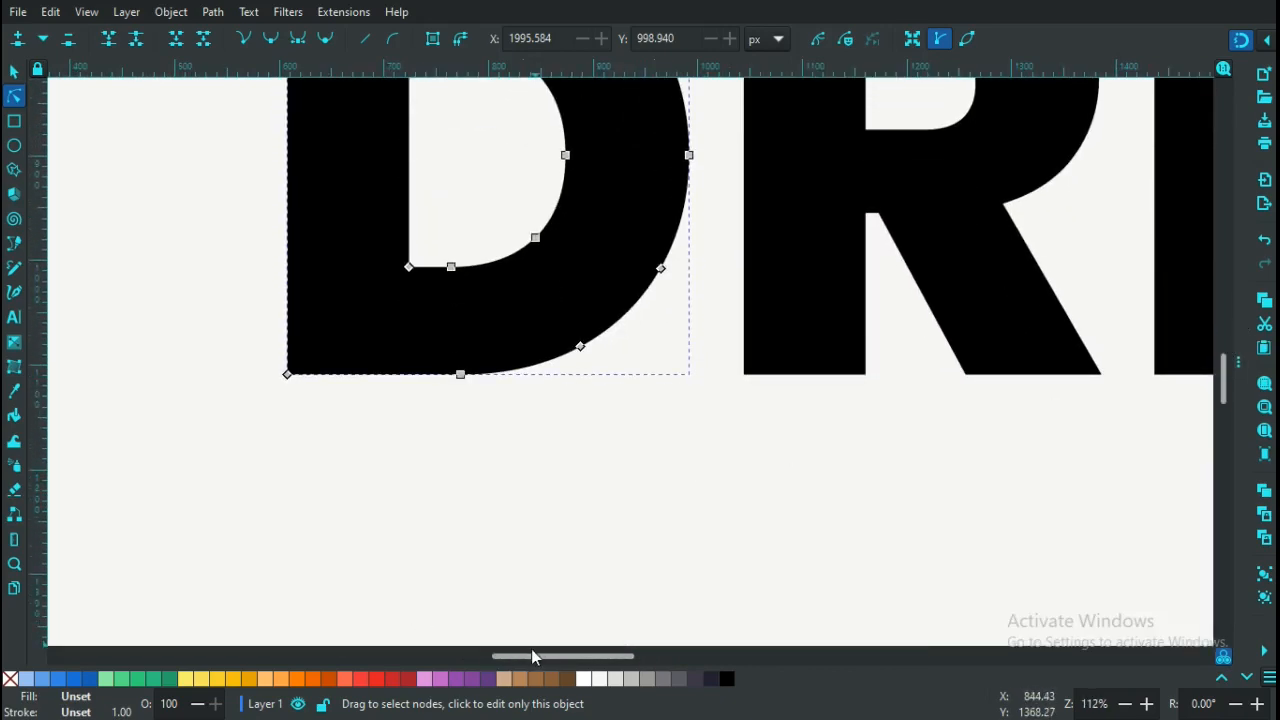
pyautogui.moveTo(524, 651); pyautogui.dragTo(518, 652)
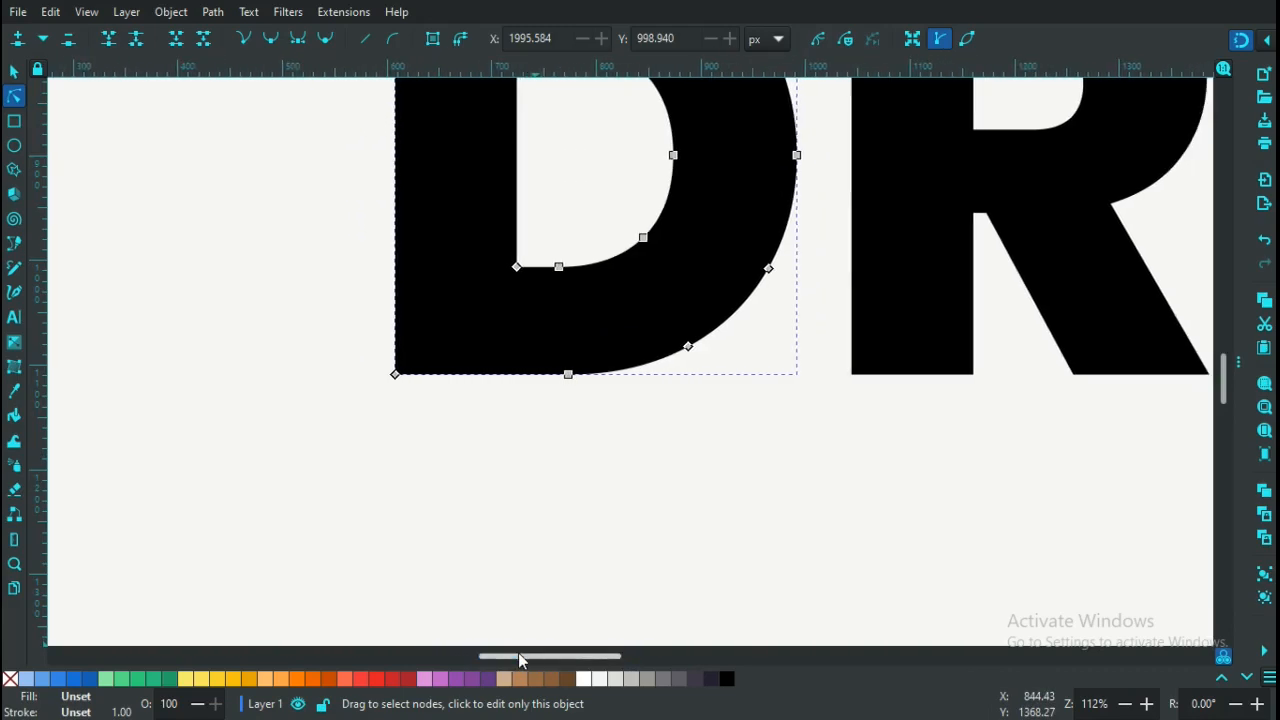
pyautogui.press('+')
pyautogui.press('+')
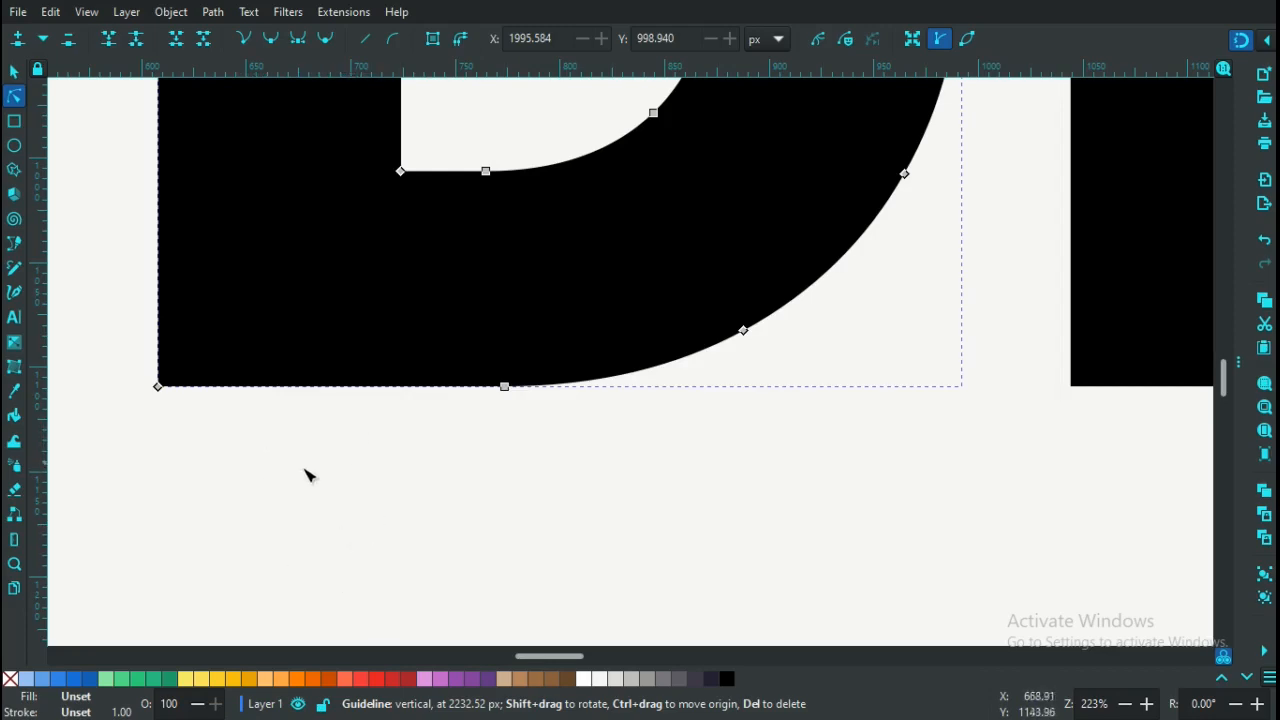
# Add three nodes along the D's bottom edge and make them auto-smooth
pyautogui.doubleClick(270, 389)
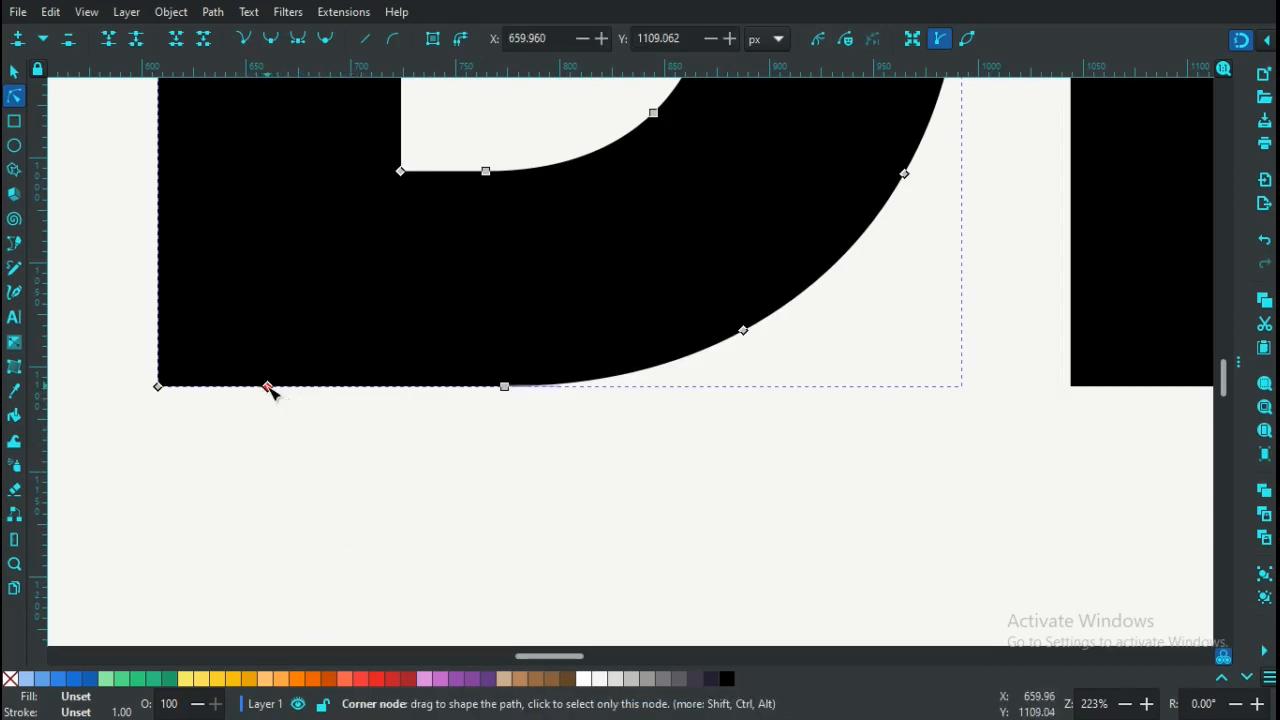
pyautogui.doubleClick(370, 389)
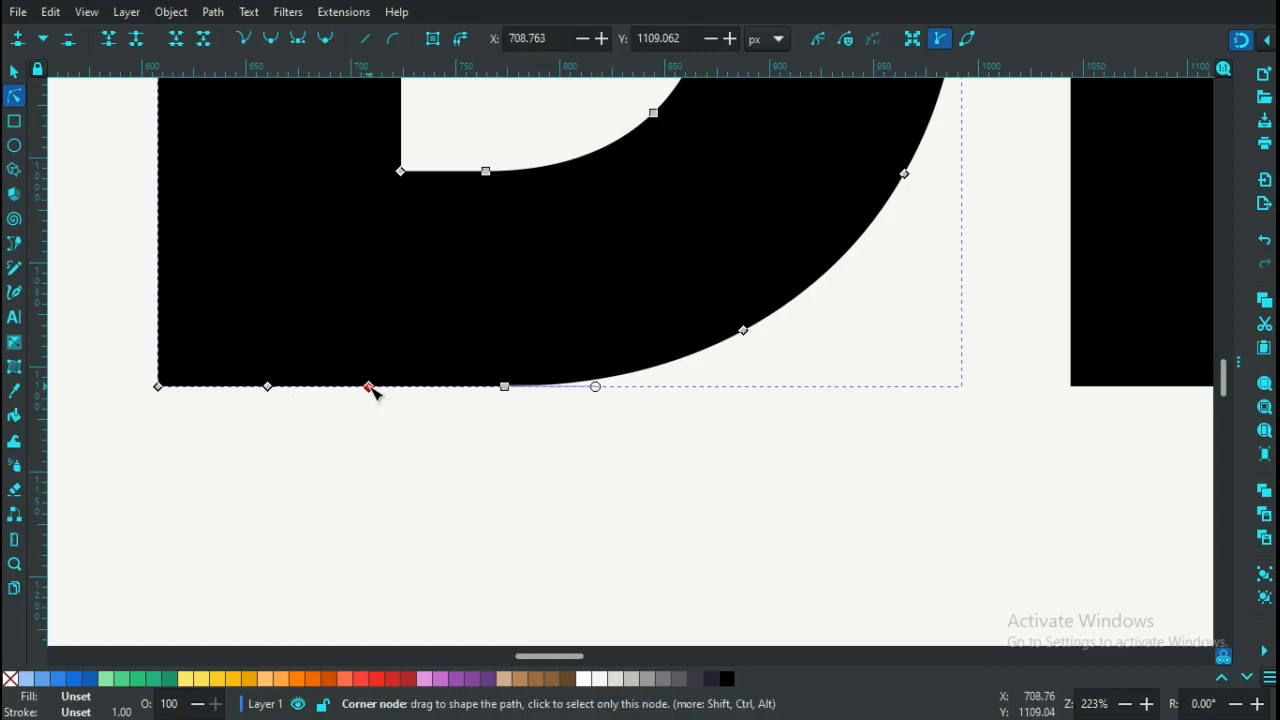
pyautogui.doubleClick(318, 389)
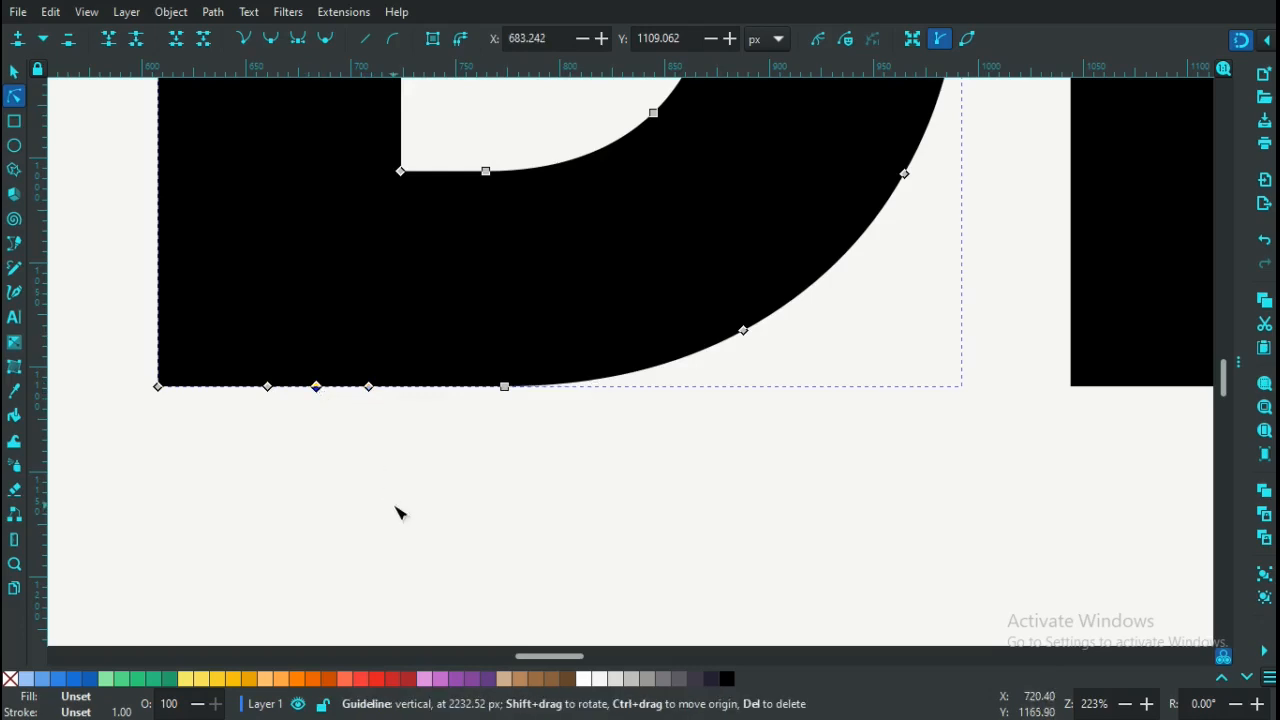
pyautogui.moveTo(409, 467); pyautogui.dragTo(255, 346)
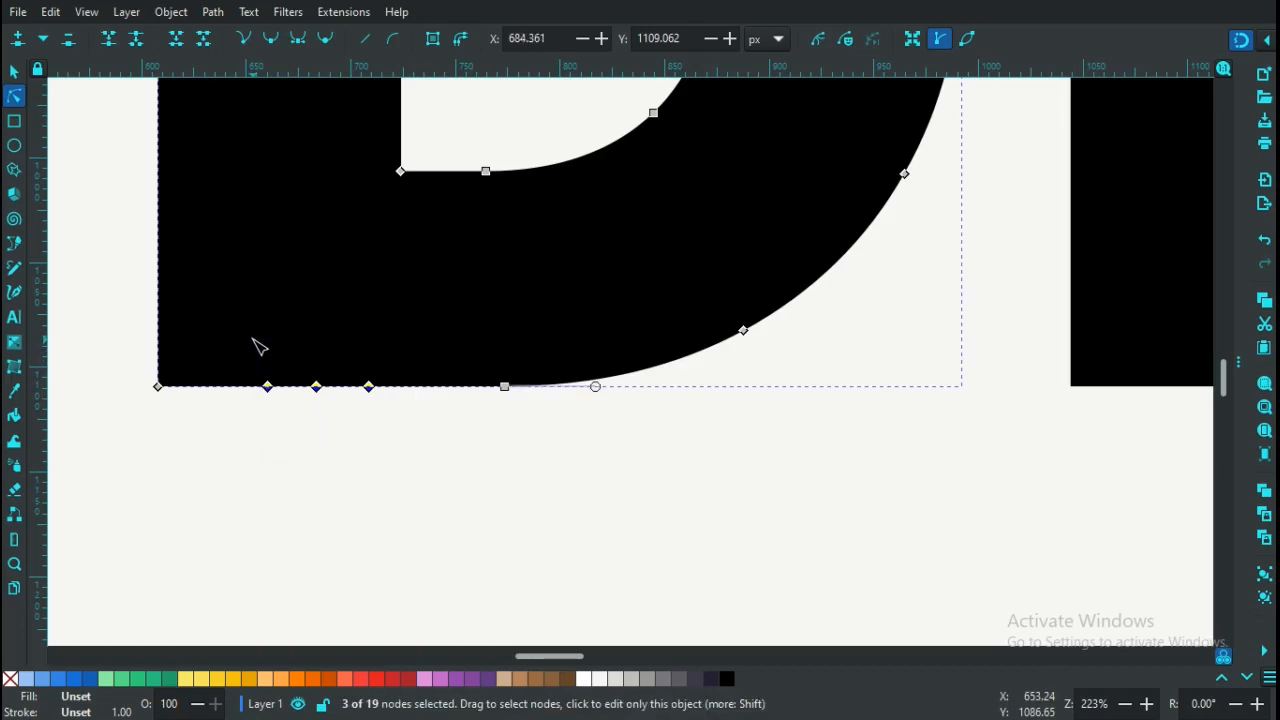
pyautogui.click(327, 40)
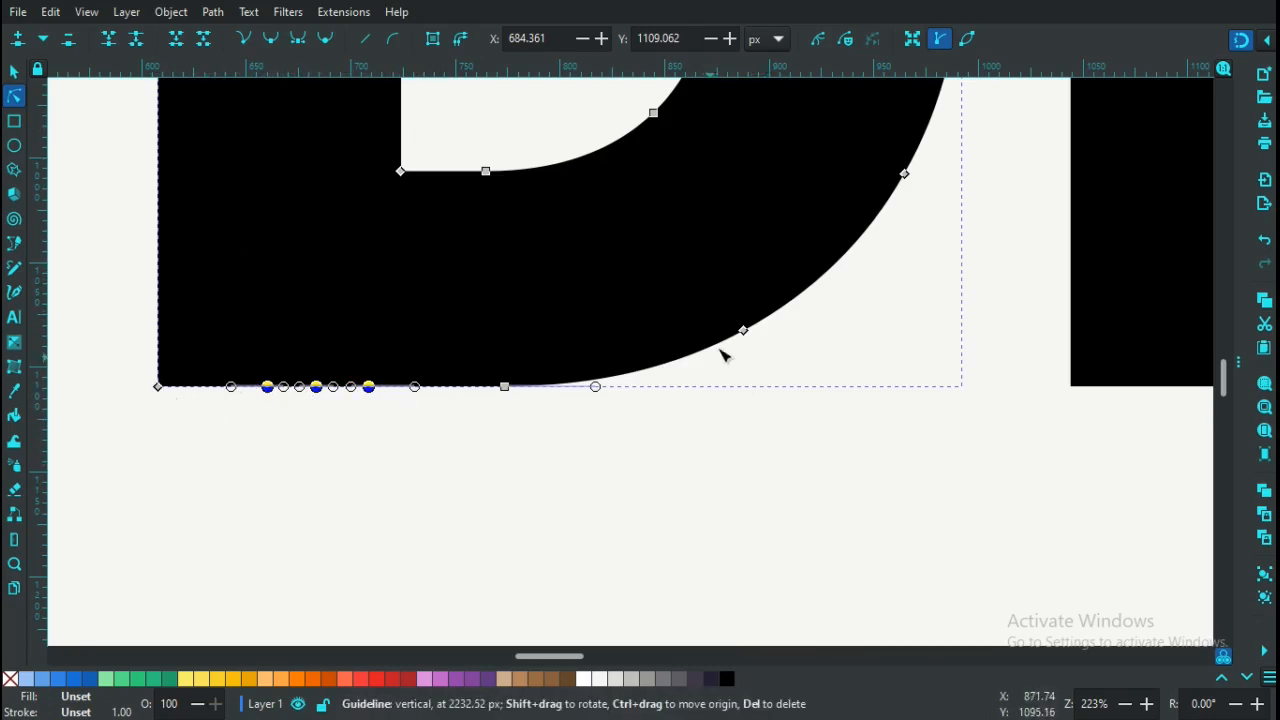
# Add a node on the D's lower curve, then reselect the middle bottom-edge node
pyautogui.doubleClick(828, 273)
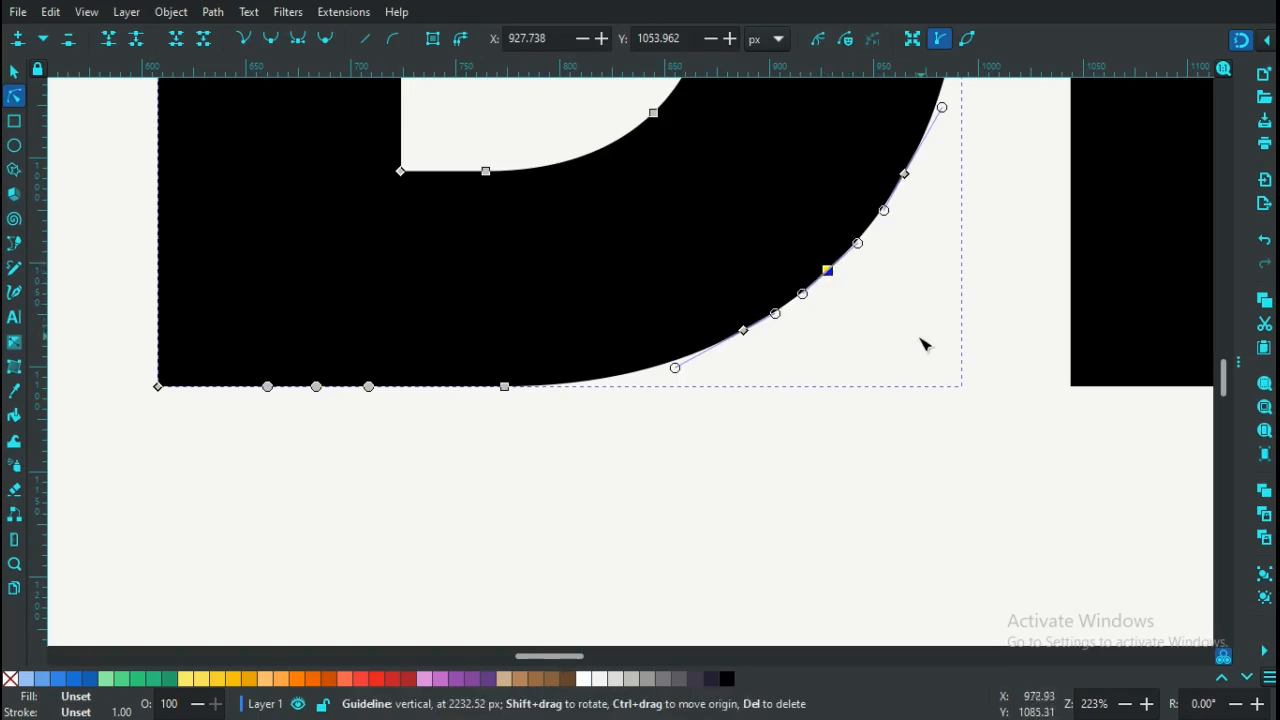
pyautogui.moveTo(894, 327); pyautogui.dragTo(782, 223)
pyautogui.click(317, 388)
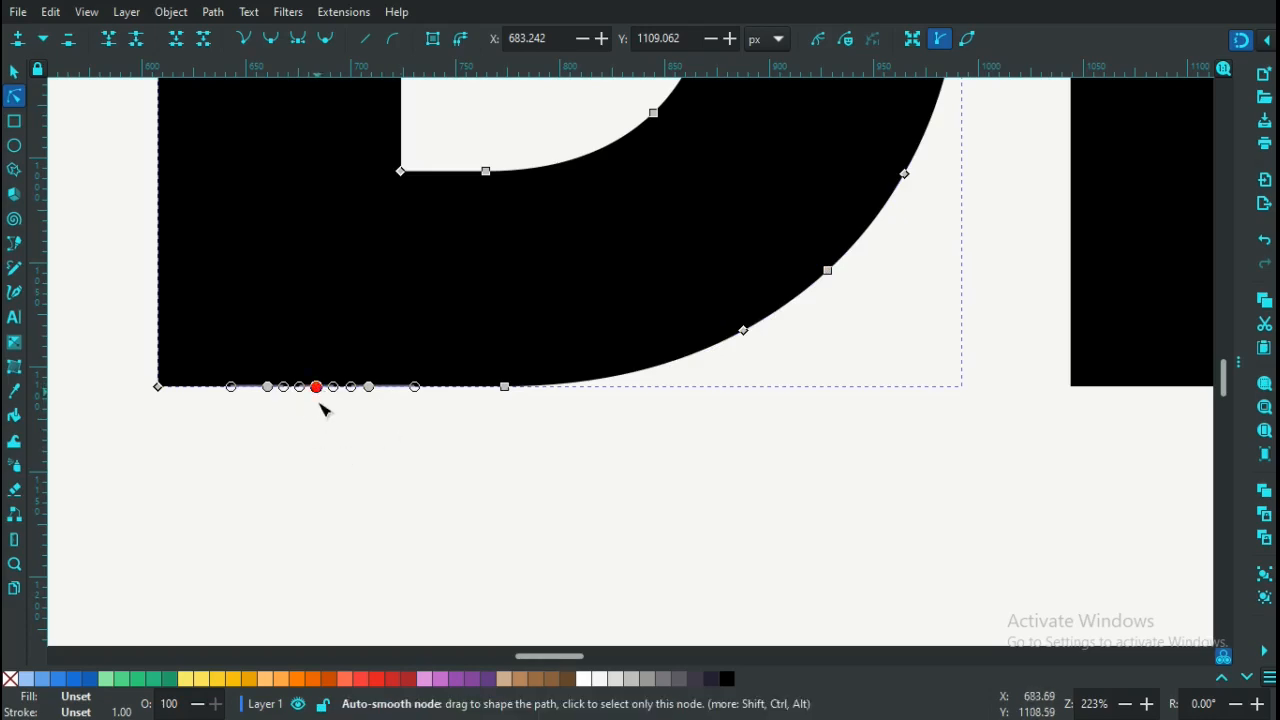
# Pull the middle bottom node down into a long teardrop drip and narrow its right-side neck
pyautogui.moveTo(317, 388); pyautogui.dragTo(307, 661)
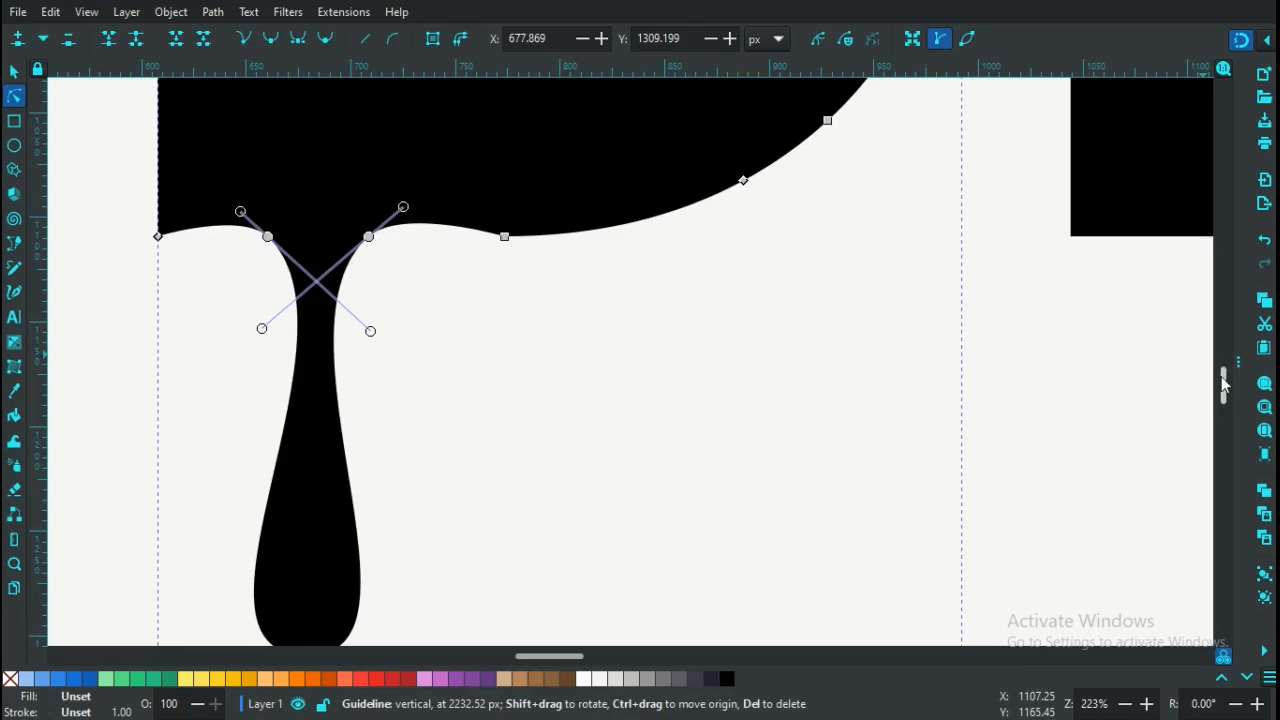
pyautogui.scroll(-6, 1224, 390)
pyautogui.scroll(8, 1226, 385)
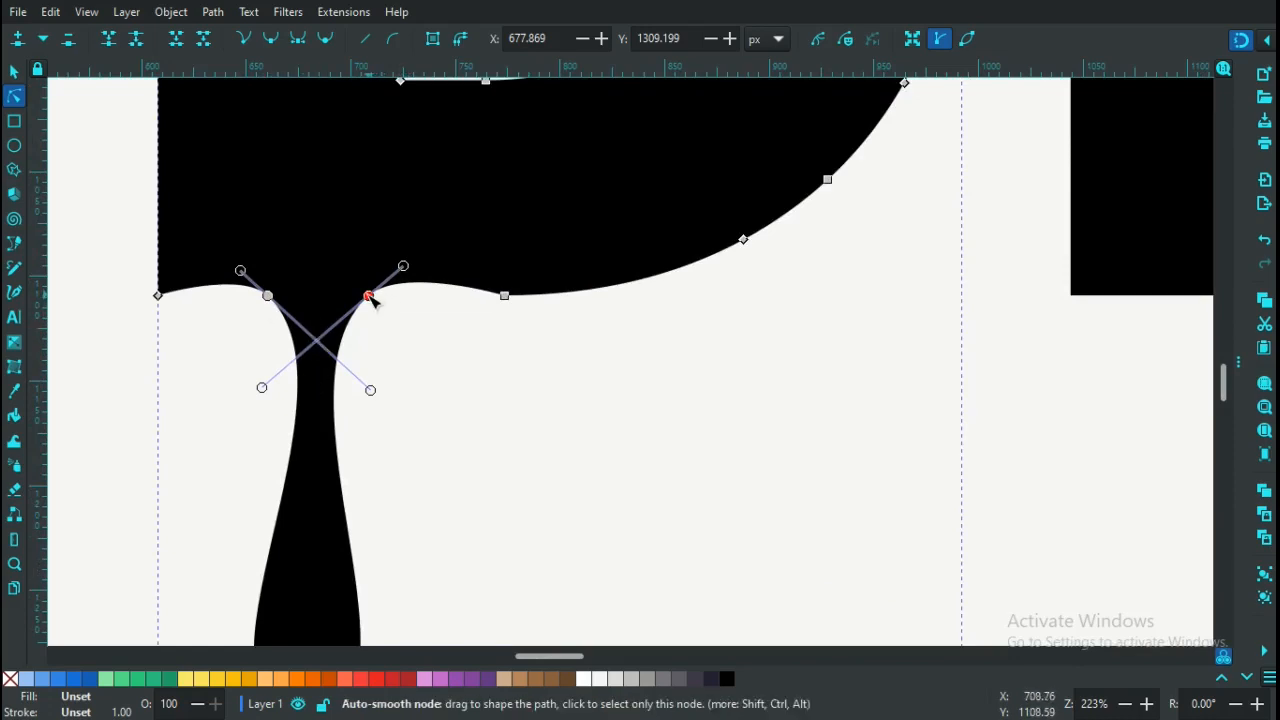
pyautogui.moveTo(370, 298); pyautogui.dragTo(287, 305)
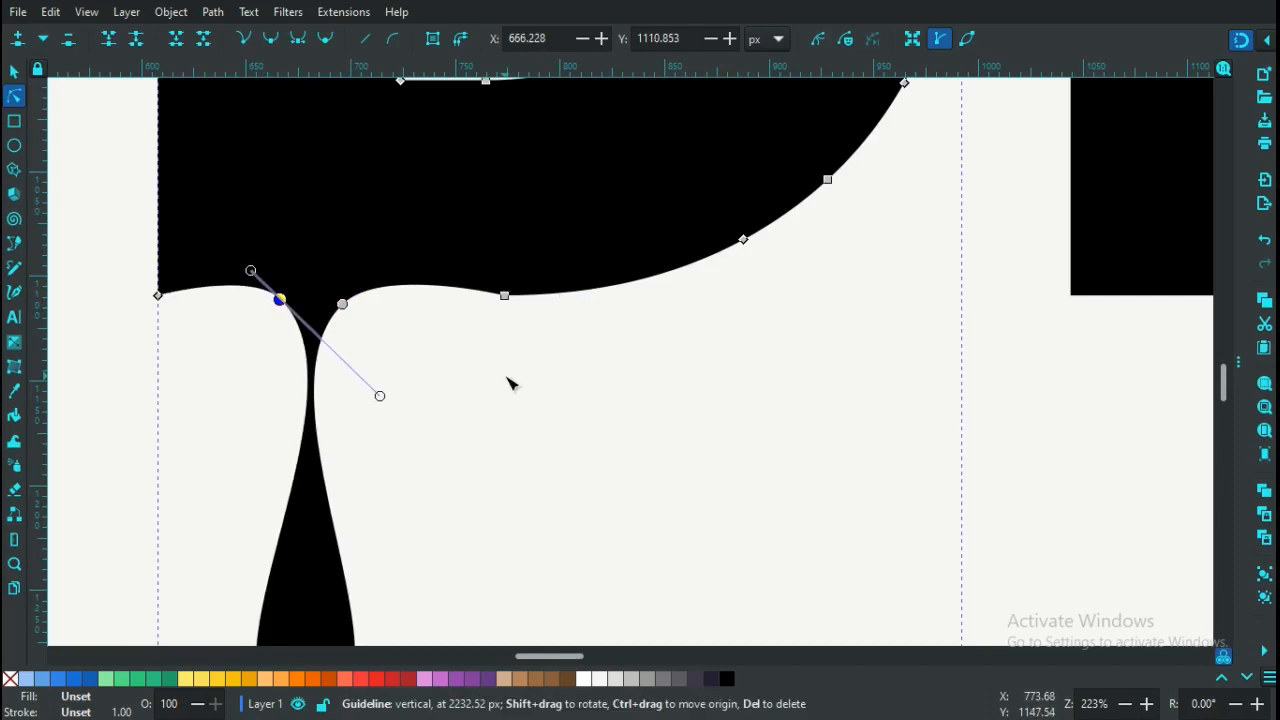
pyautogui.click(611, 412)
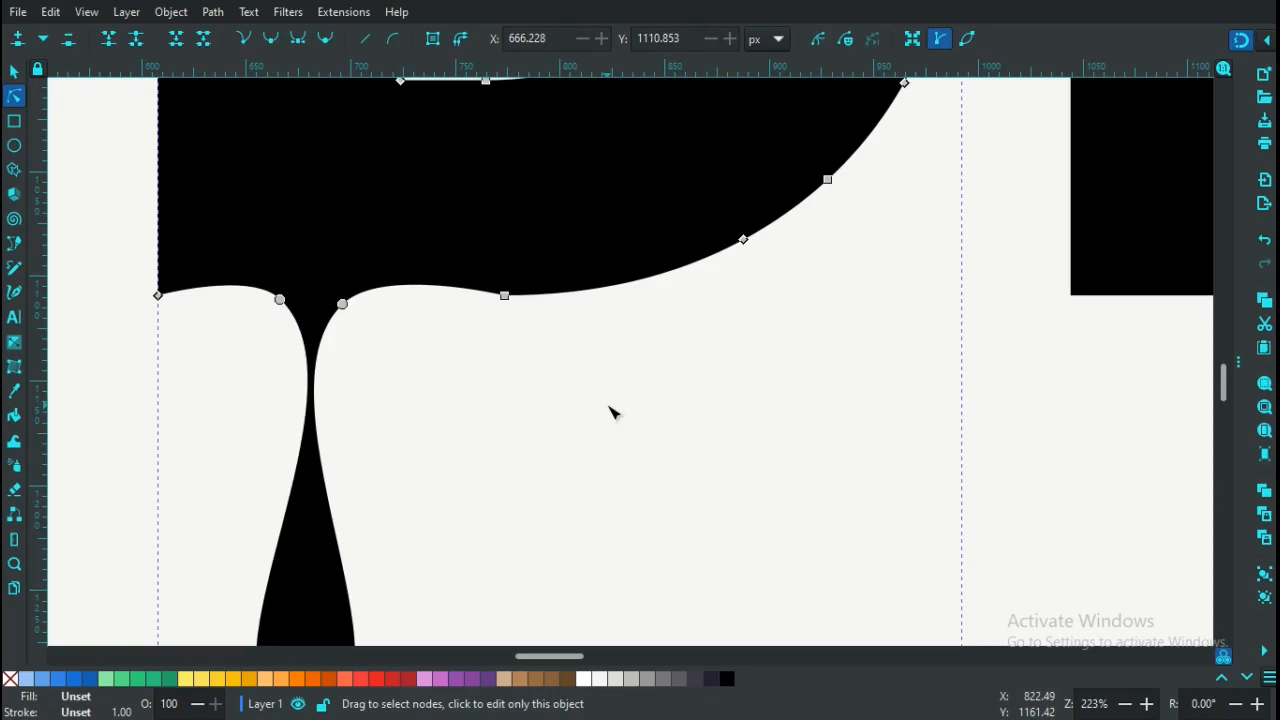
pyautogui.press('-')
pyautogui.press('-')
pyautogui.press('-')
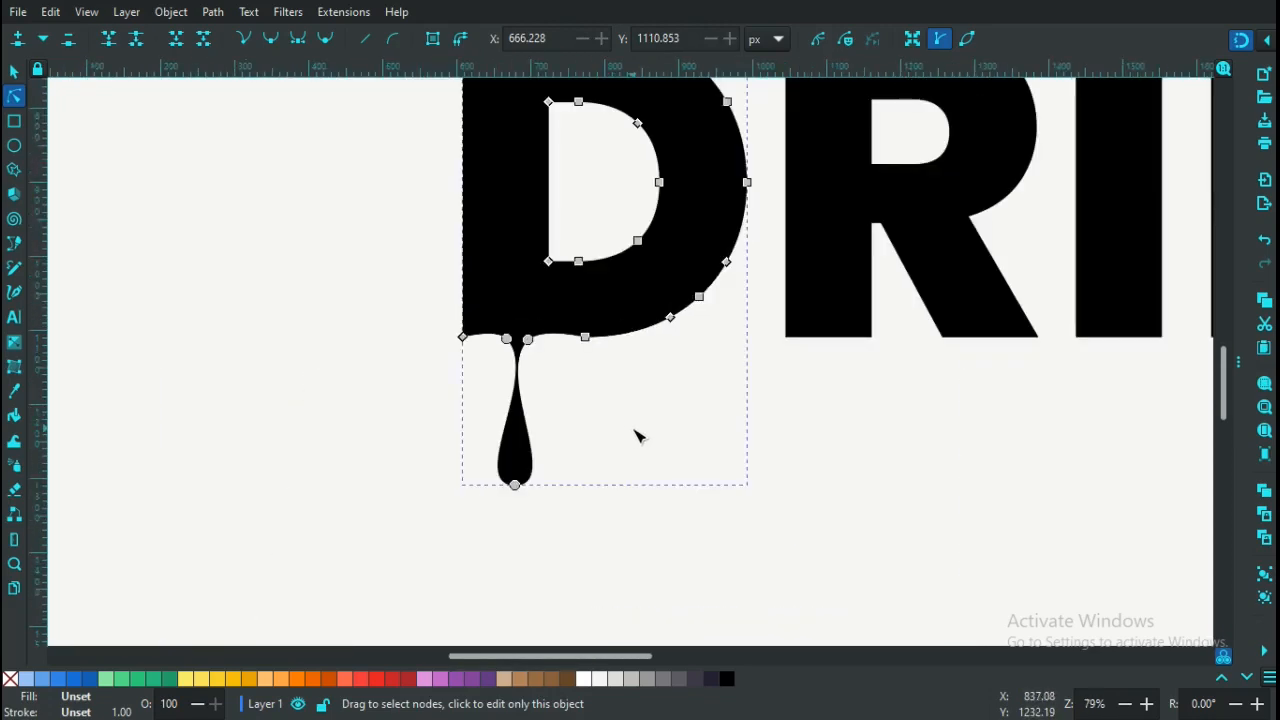
# Zoom in on the first drip, then select the D's outline with the Node tool
pyautogui.click(638, 436)
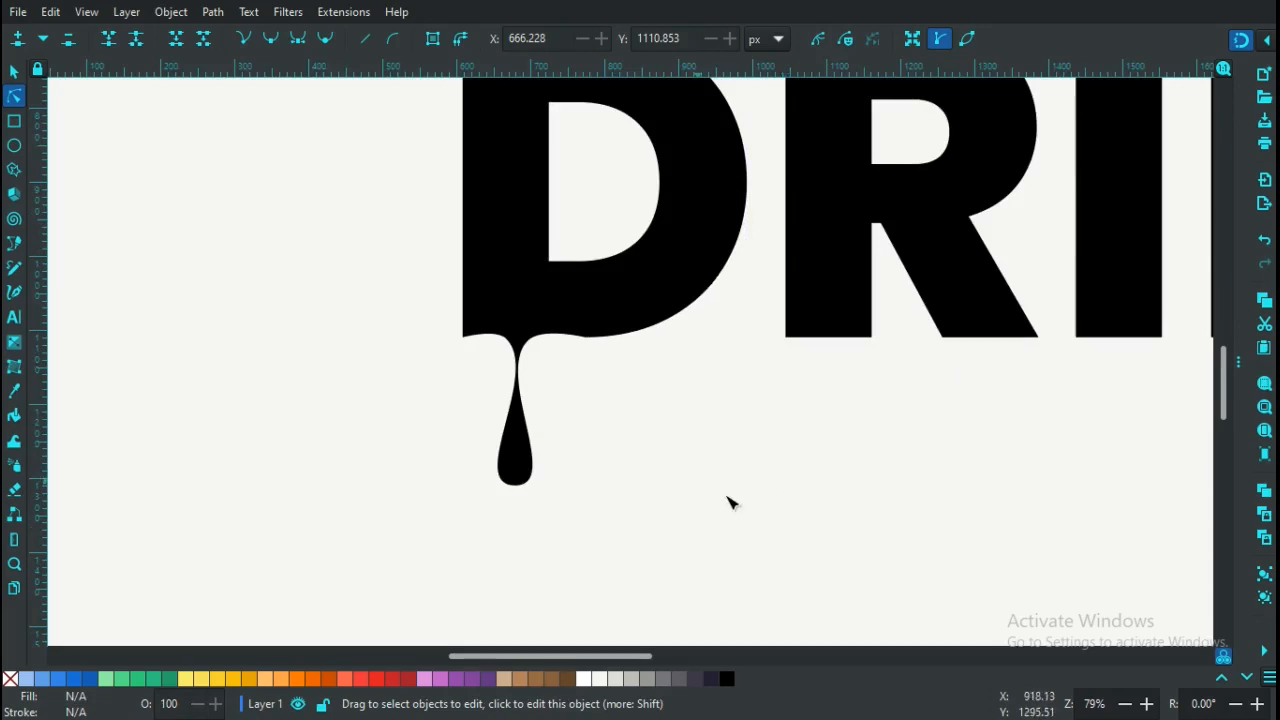
pyautogui.moveTo(508, 656); pyautogui.dragTo(536, 652)
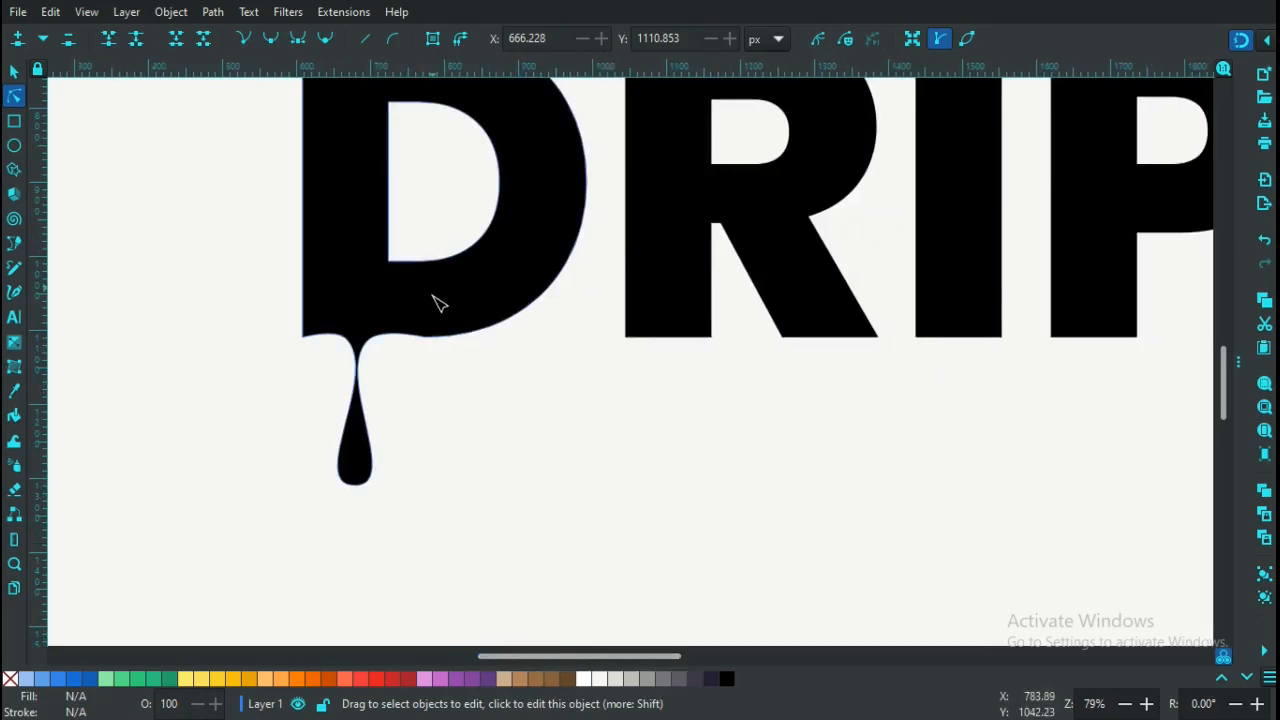
pyautogui.press('+')
pyautogui.press('+')
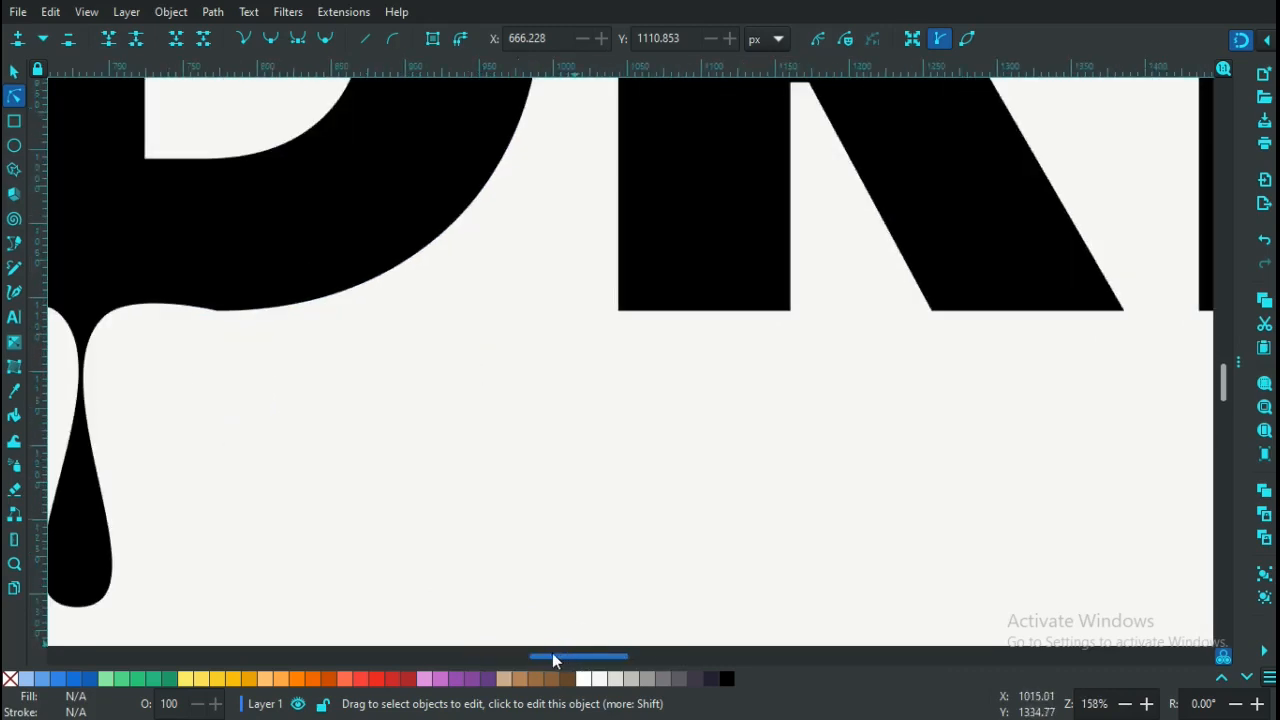
pyautogui.hscroll(-3, 550, 655)
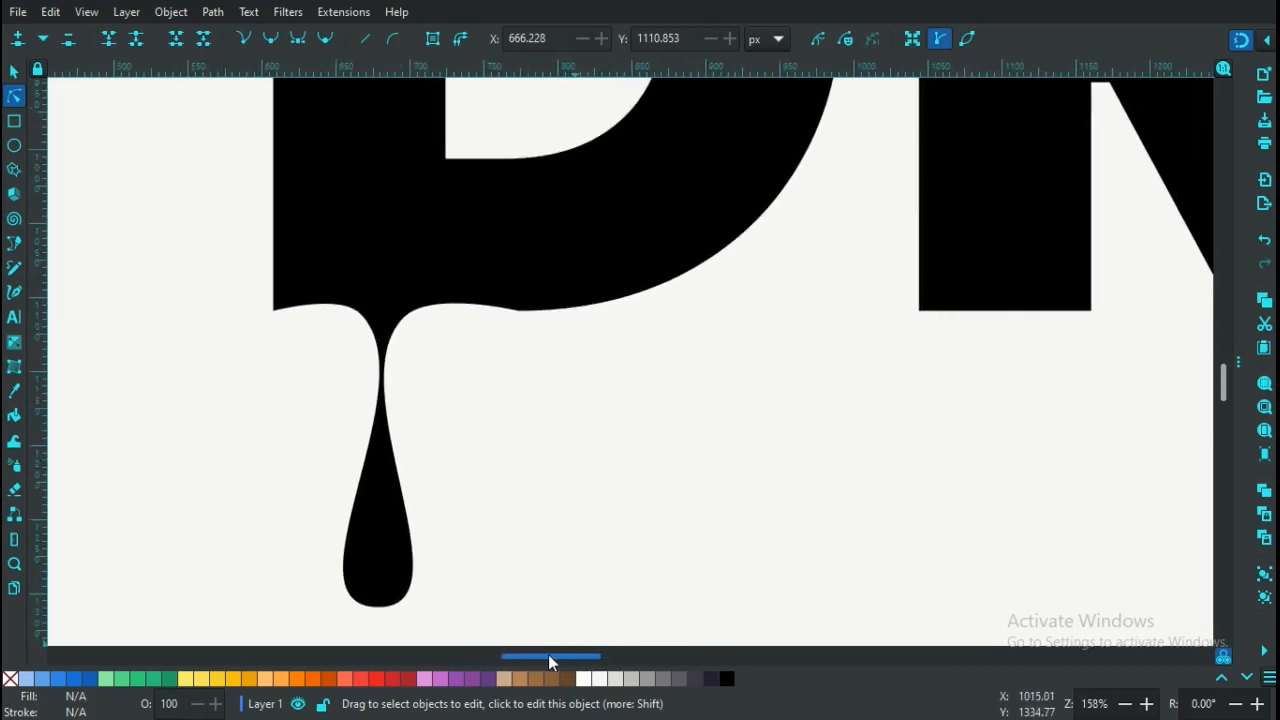
pyautogui.click(578, 278)
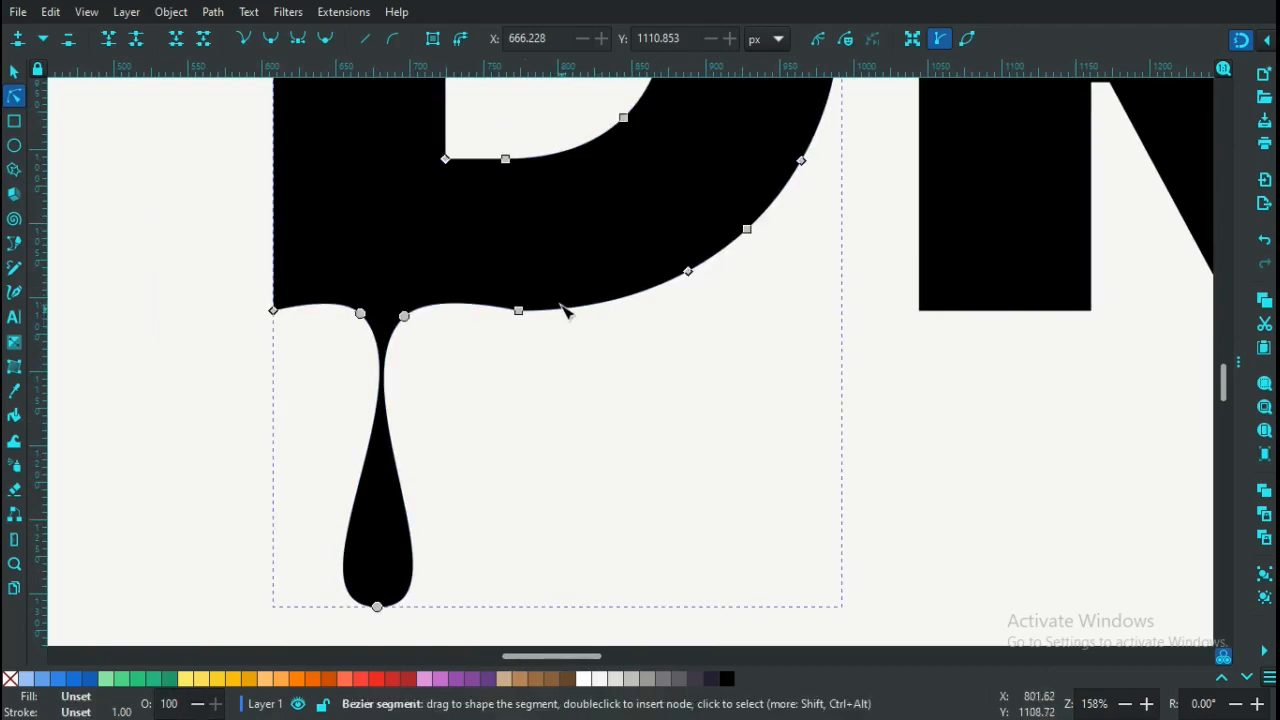
# Add three new nodes on the D's bottom edge to the right of the first drip
pyautogui.click(584, 311)
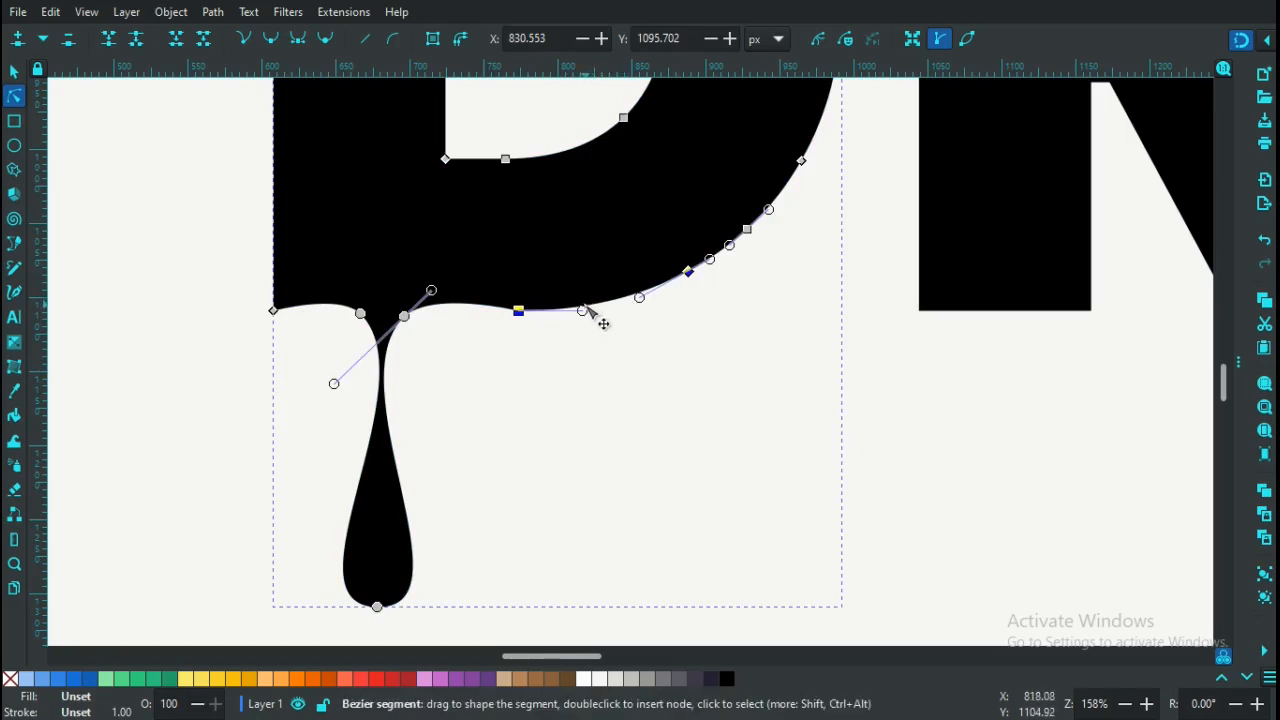
pyautogui.doubleClick(586, 310)
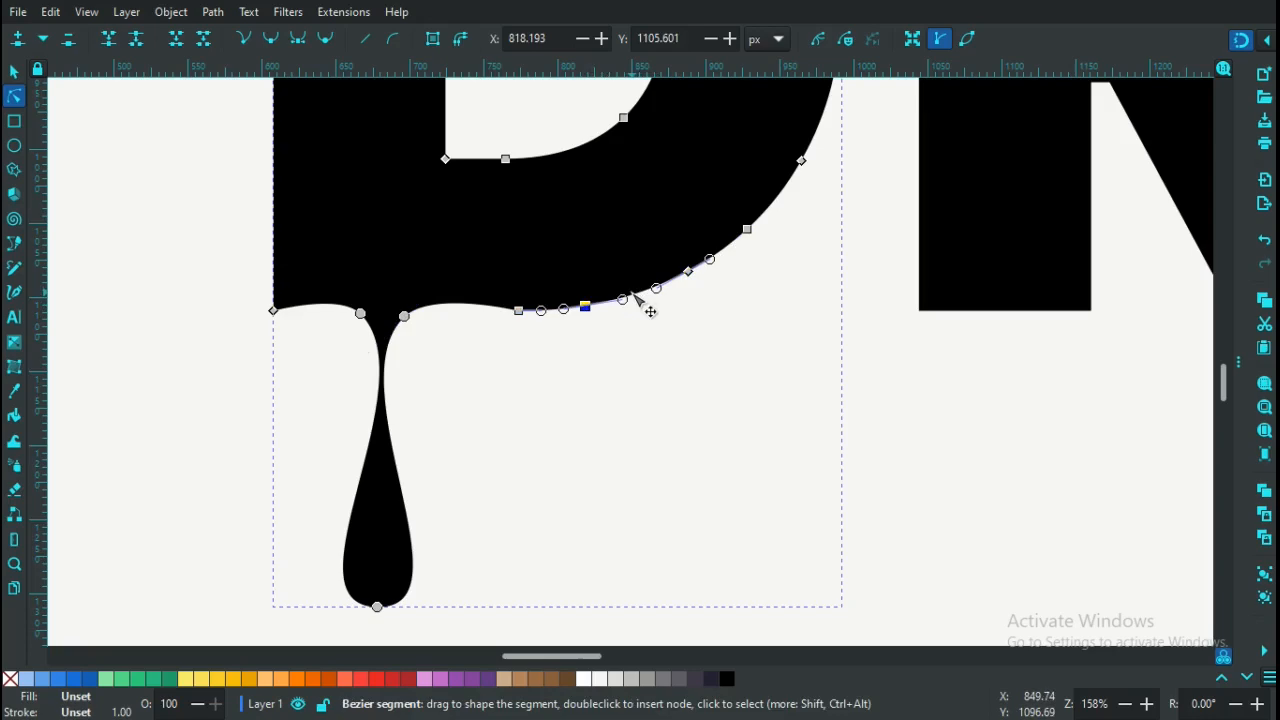
pyautogui.doubleClick(632, 294)
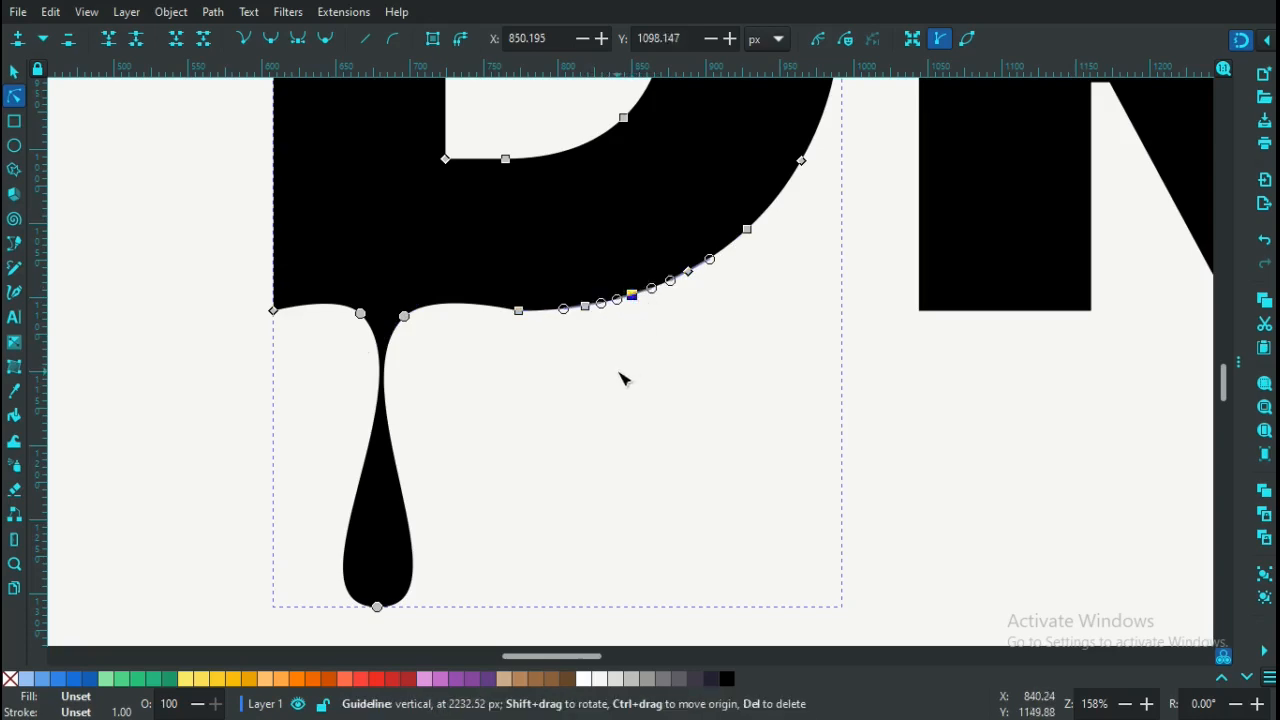
pyautogui.press('+')
pyautogui.press('+')
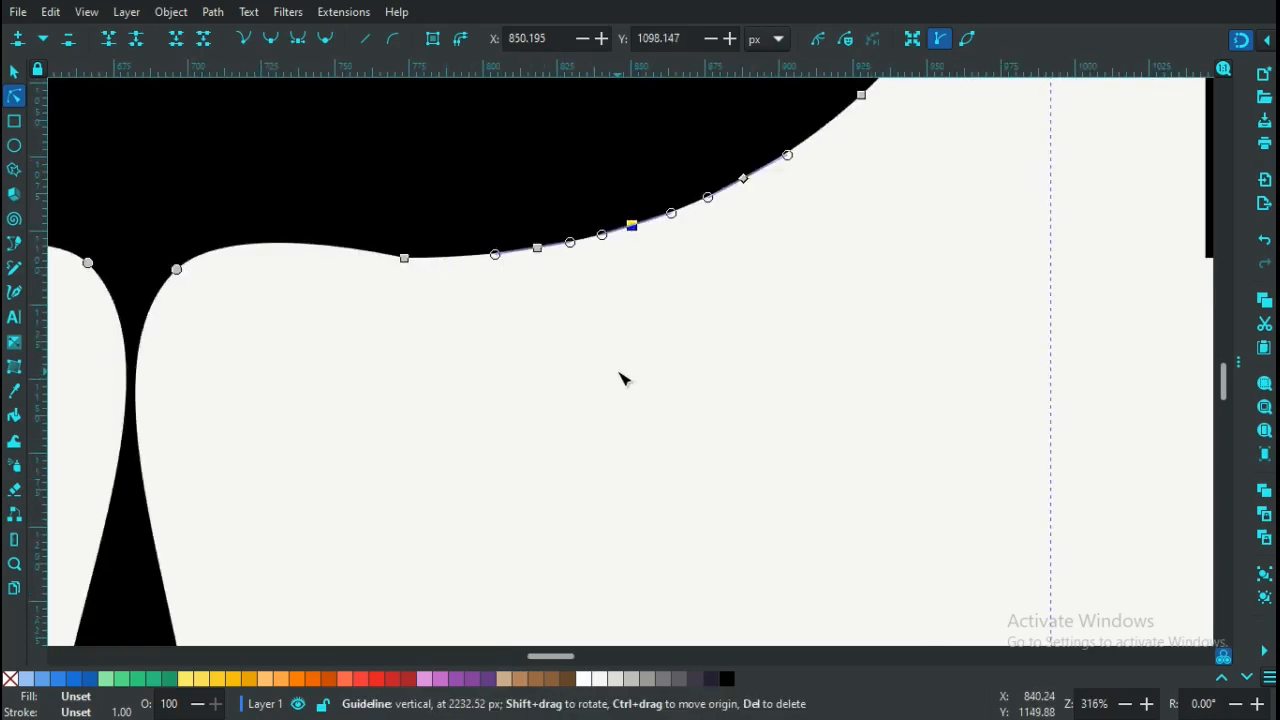
pyautogui.press('+')
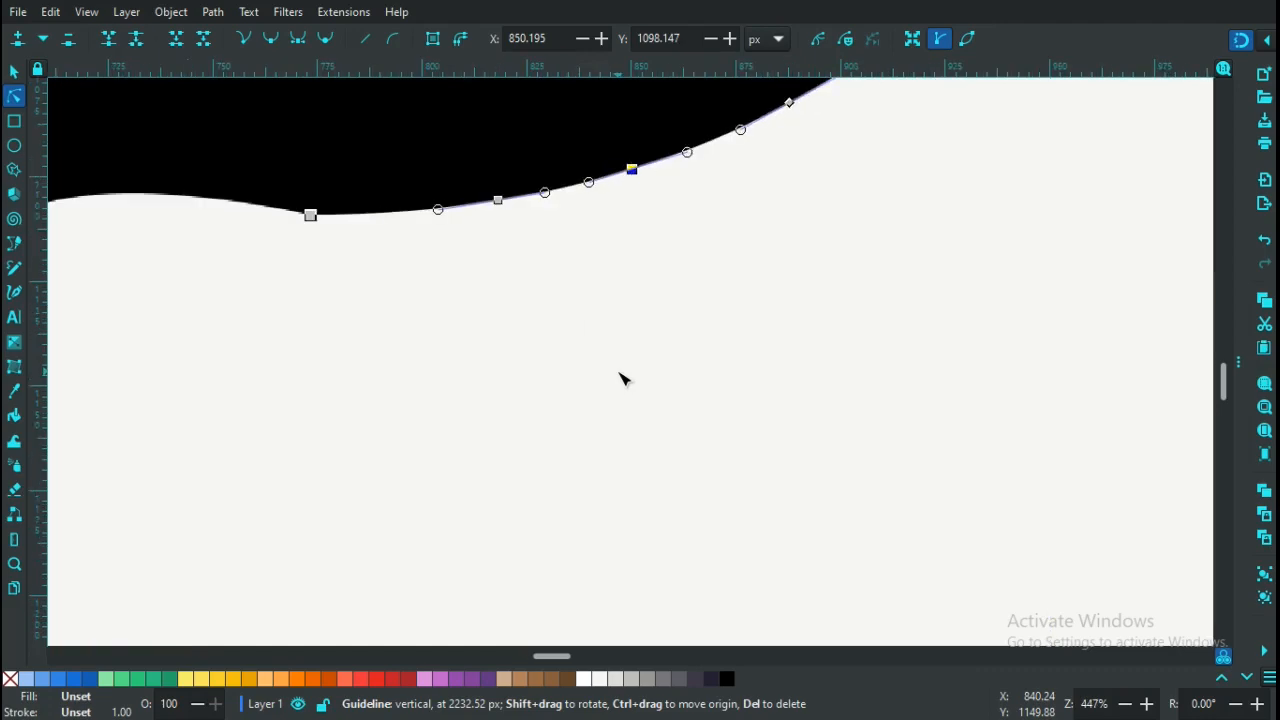
pyautogui.doubleClick(566, 189)
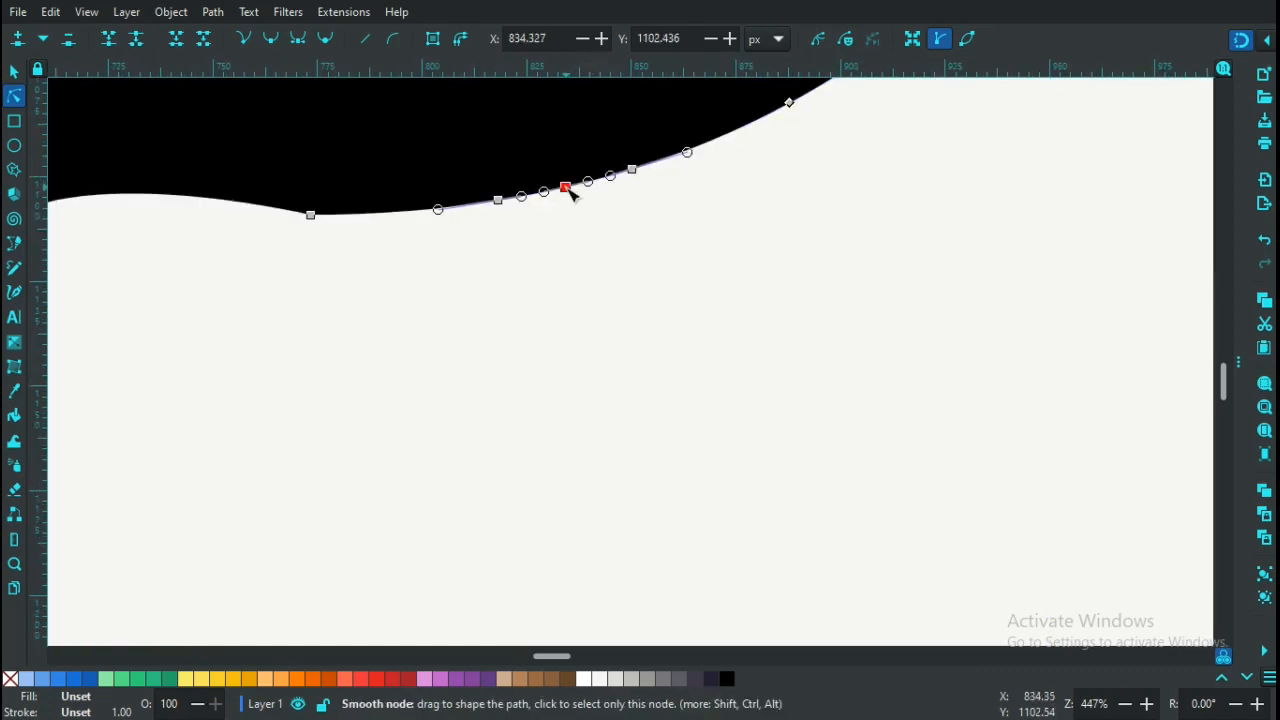
# Make the three new nodes auto-smooth and drag the middle one down into a drip
pyautogui.click(578, 286)
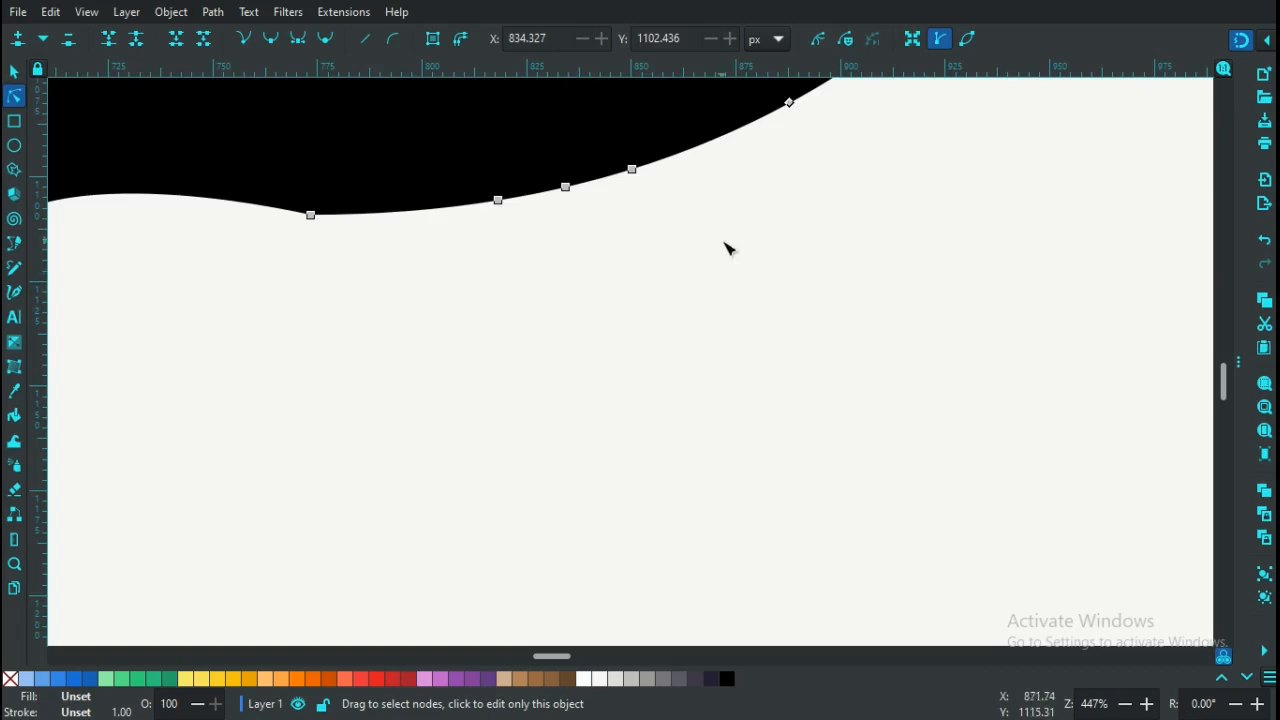
pyautogui.moveTo(670, 230); pyautogui.dragTo(449, 147)
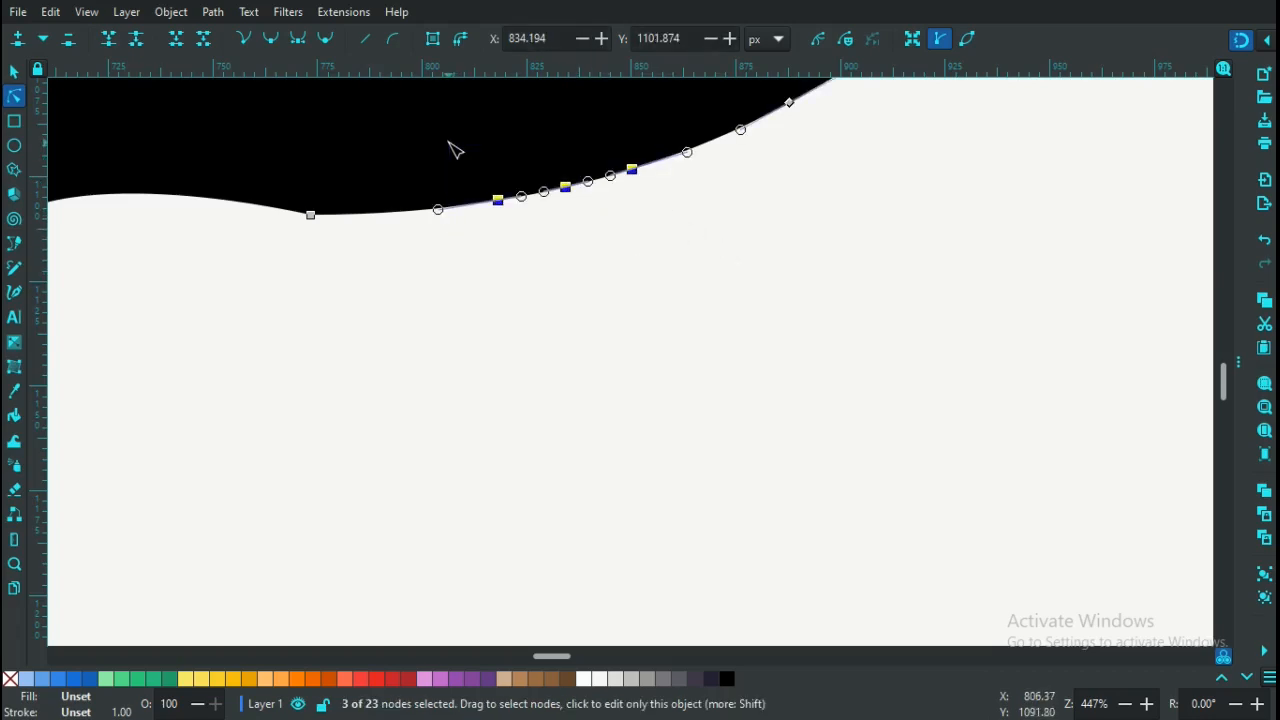
pyautogui.click(327, 42)
pyautogui.click(618, 256)
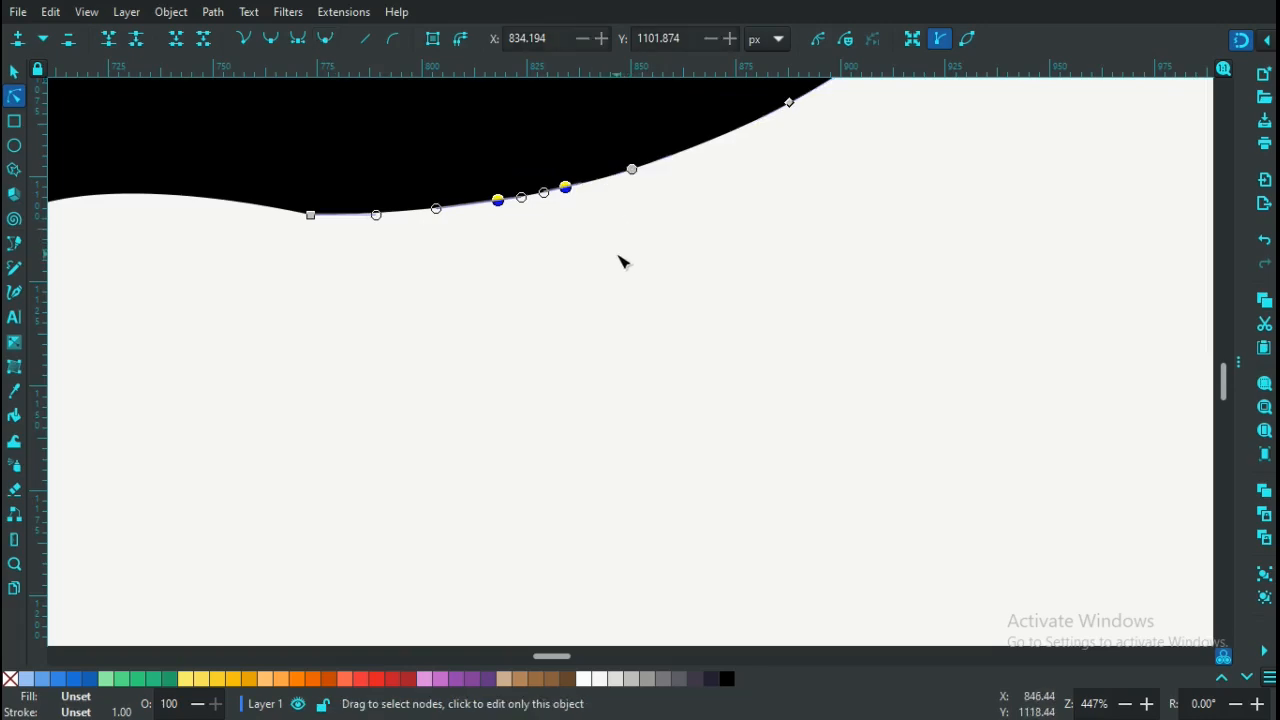
pyautogui.click(566, 189)
pyautogui.moveTo(568, 187); pyautogui.dragTo(545, 612)
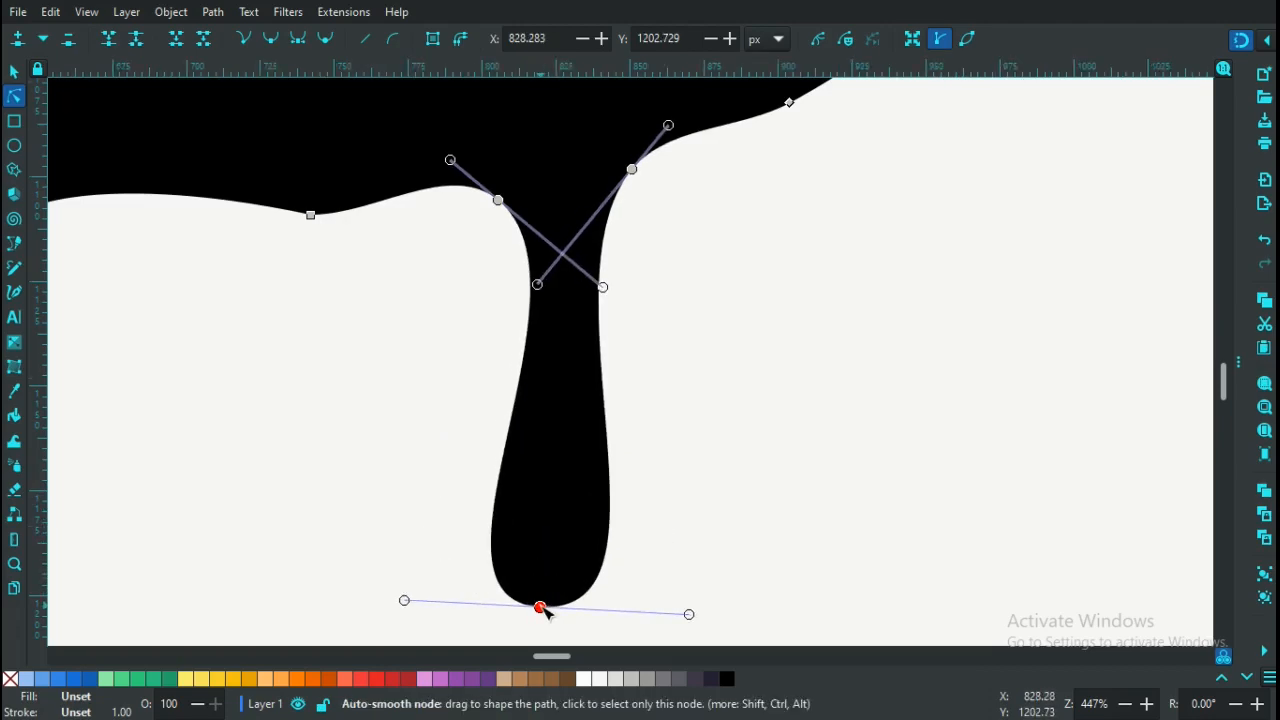
# Drag the second drip's bottom node lower and pinch its neck narrower, then deselect
pyautogui.press('-')
pyautogui.press('-')
pyautogui.press('-')
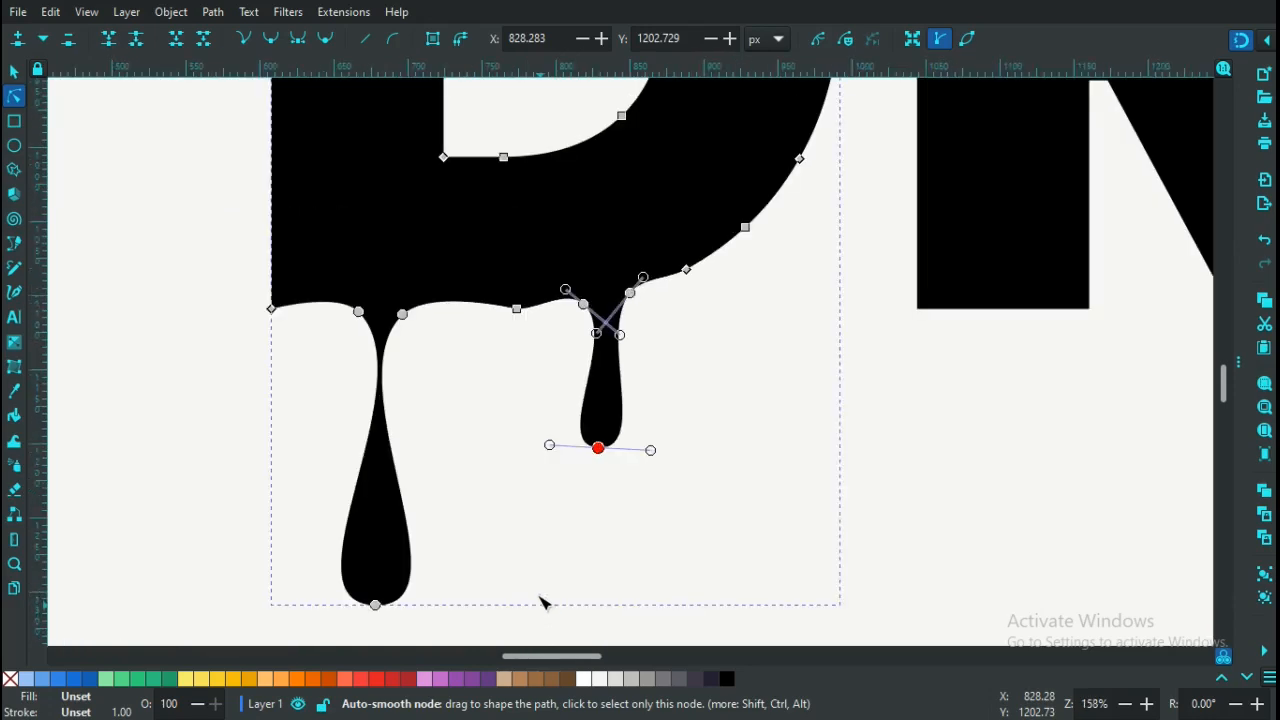
pyautogui.moveTo(601, 450); pyautogui.dragTo(600, 522)
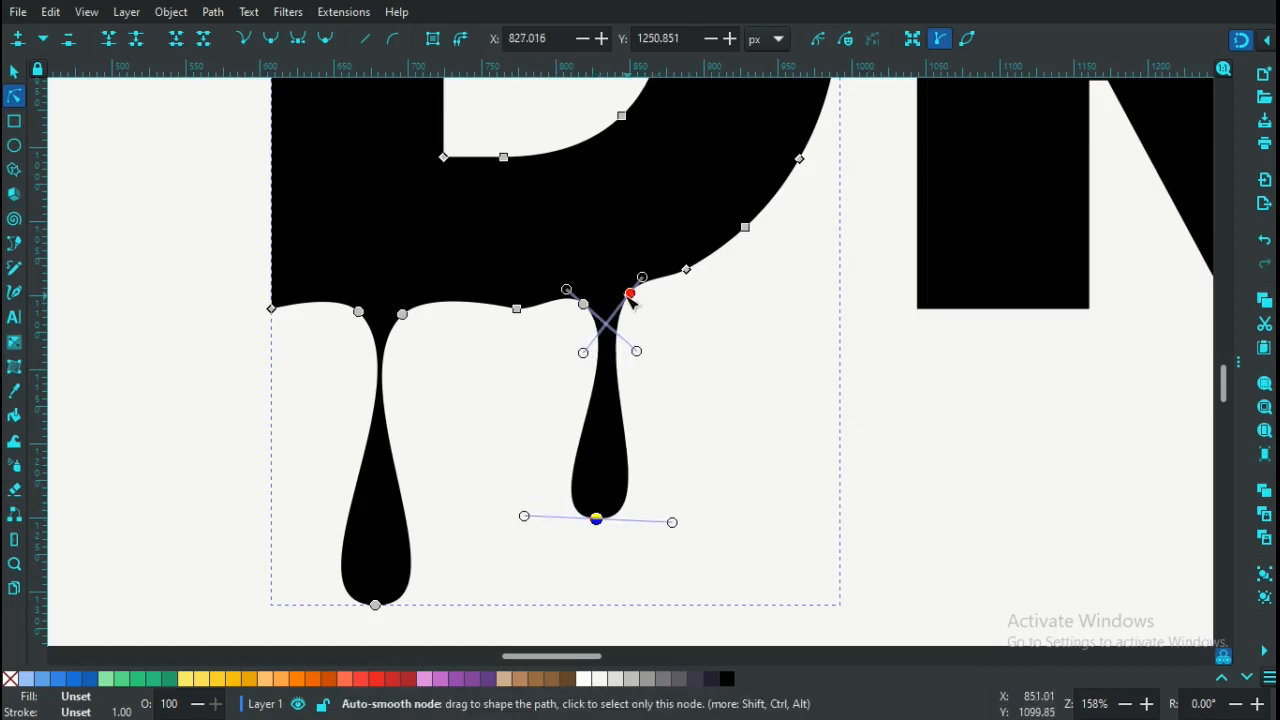
pyautogui.moveTo(630, 296); pyautogui.dragTo(621, 311)
pyautogui.click(704, 368)
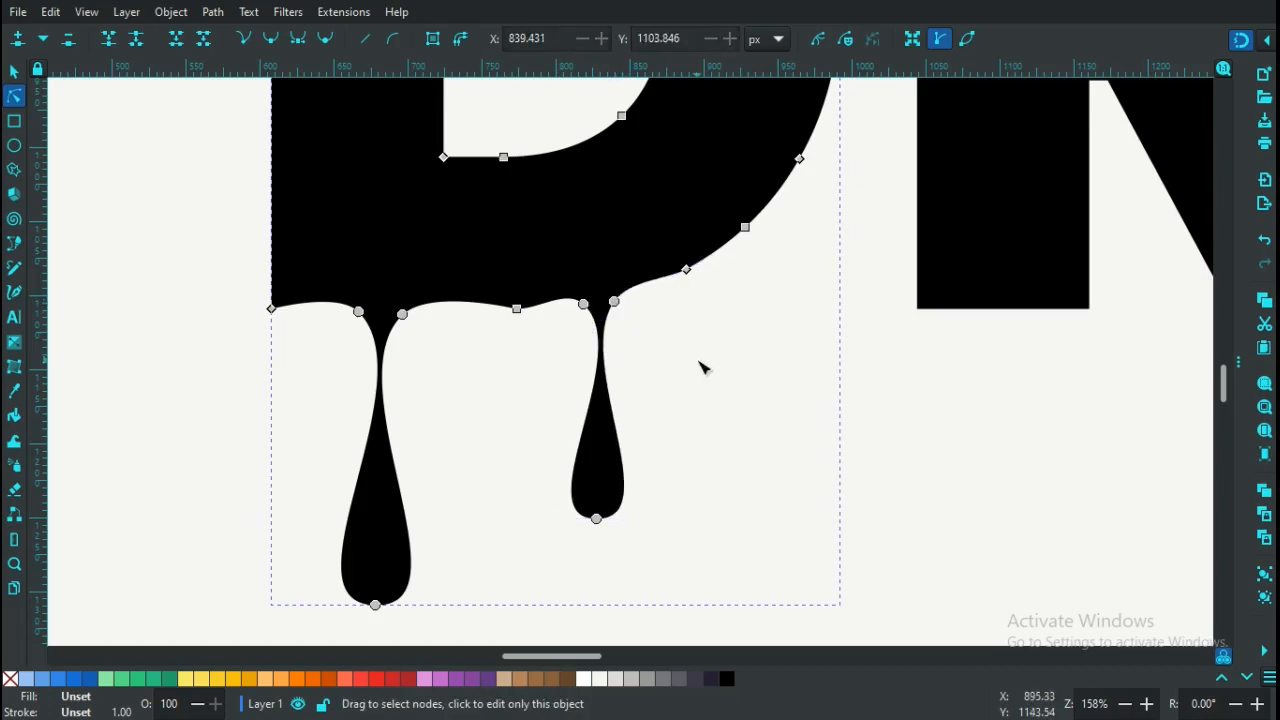
pyautogui.keyDown('ctrl'); pyautogui.scroll(-3, 745, 503); pyautogui.keyUp('ctrl')
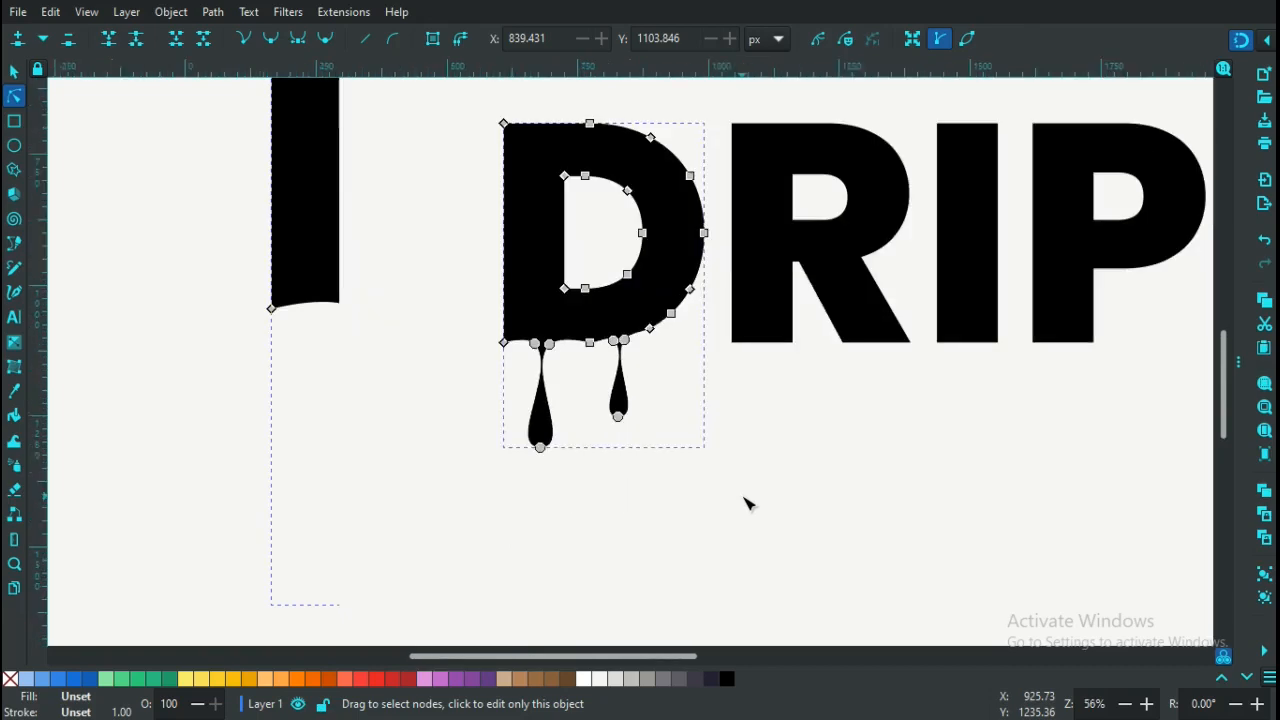
pyautogui.click(455, 440)
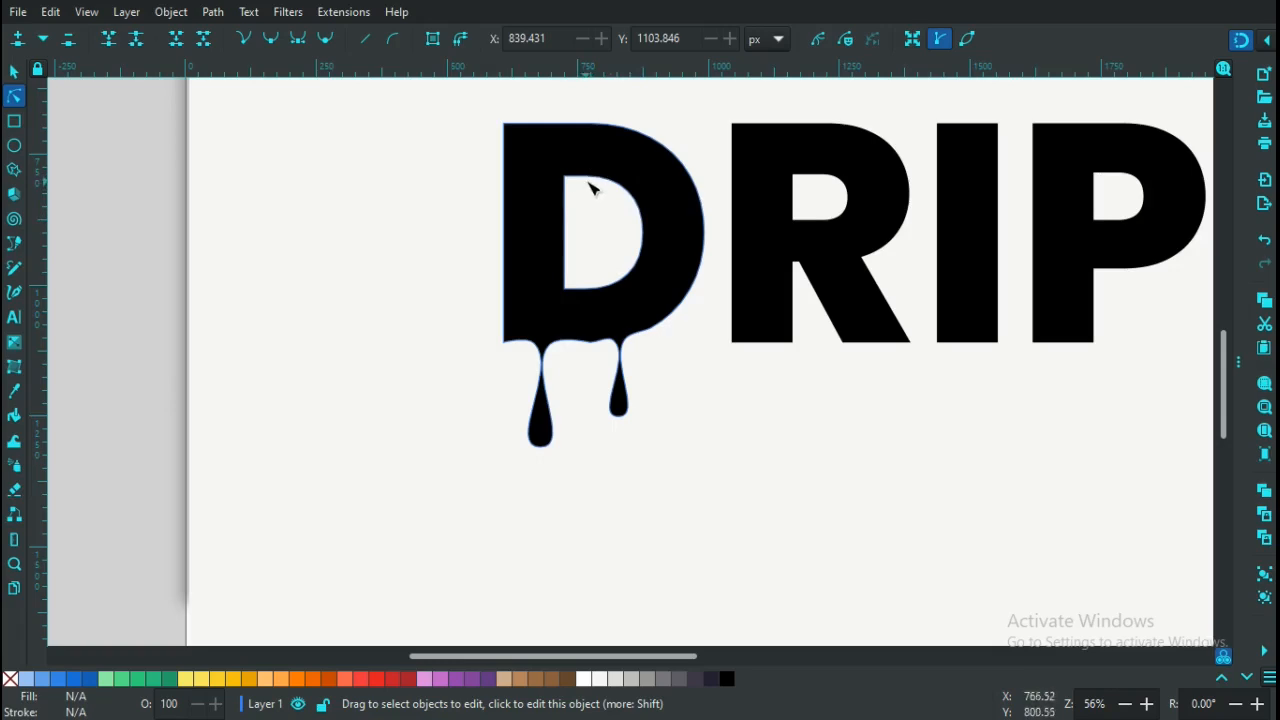
pyautogui.press('+')
pyautogui.press('+')
pyautogui.press('+')
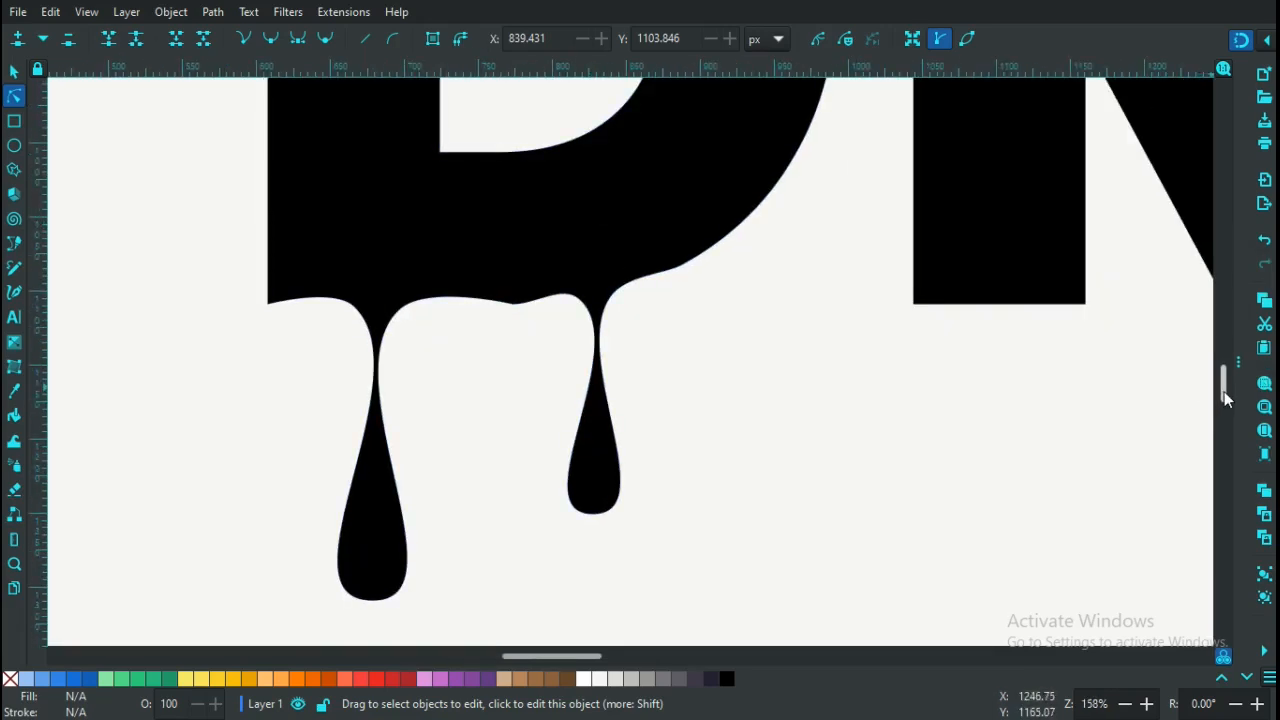
pyautogui.scroll(8, 1226, 397)
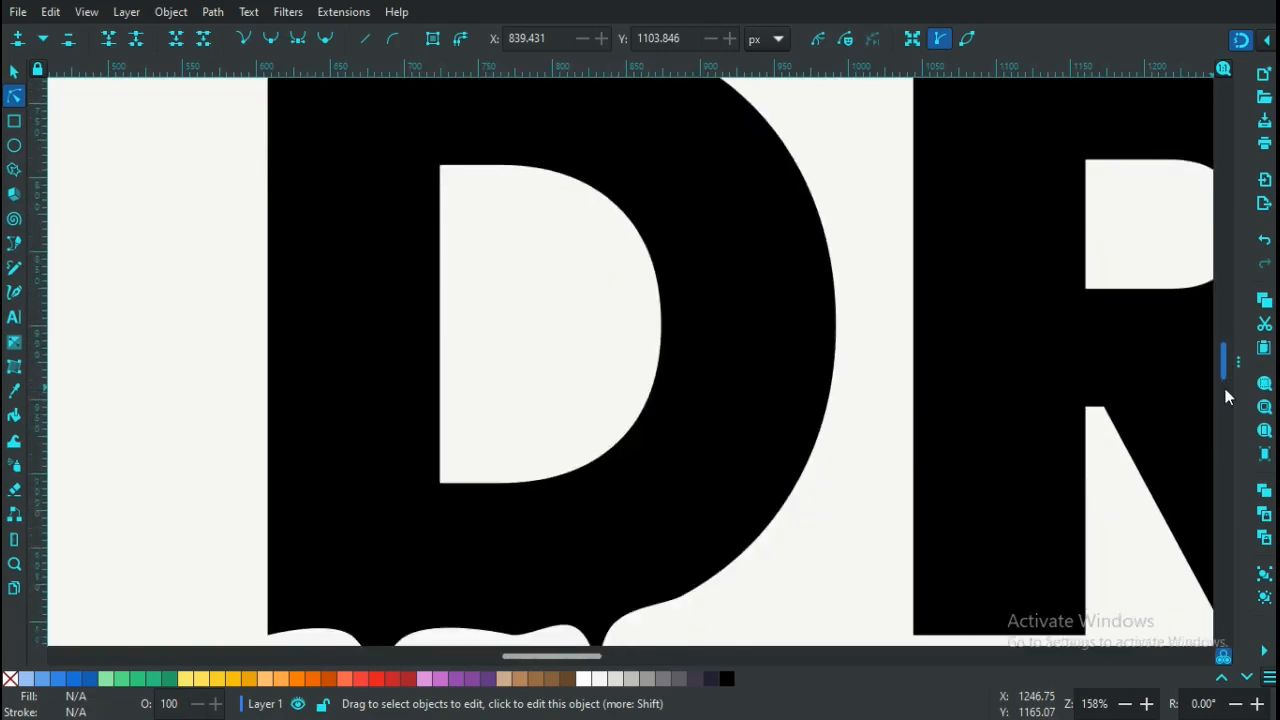
pyautogui.moveTo(1228, 397); pyautogui.dragTo(1220, 364)
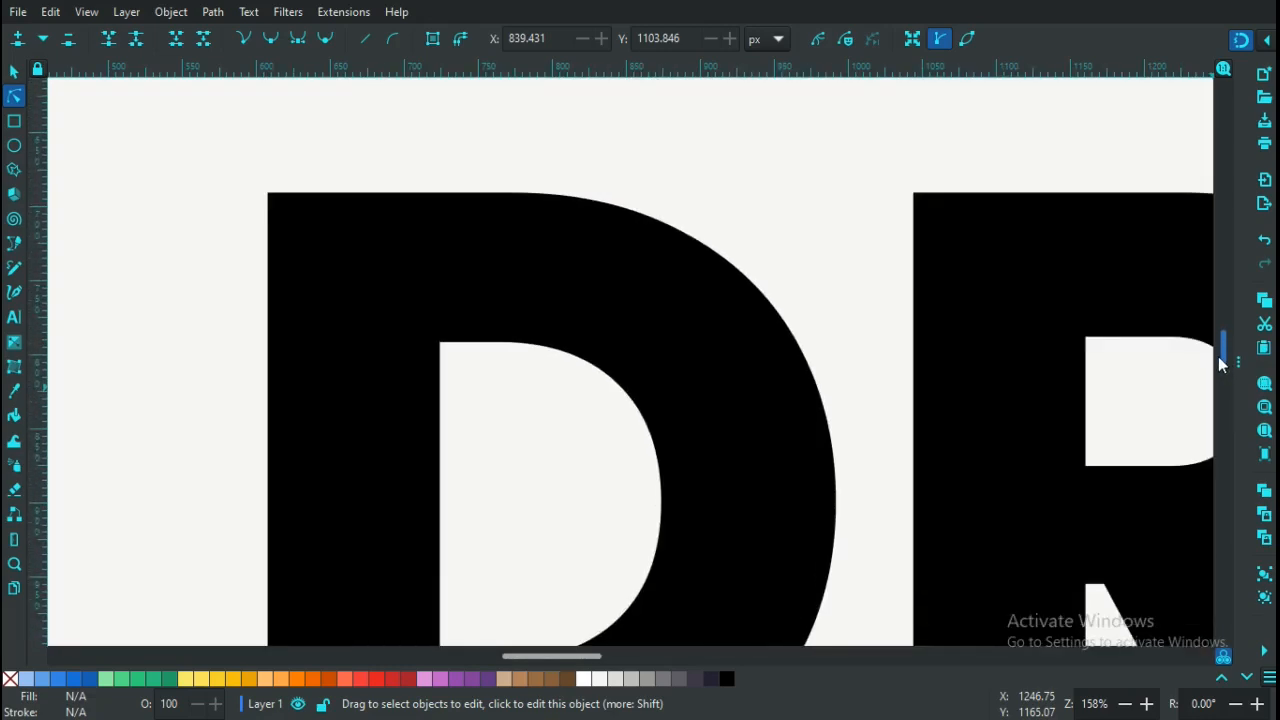
# Select the D's outline, add a node on the counter's top curve, and zoom in closer
pyautogui.click(478, 345)
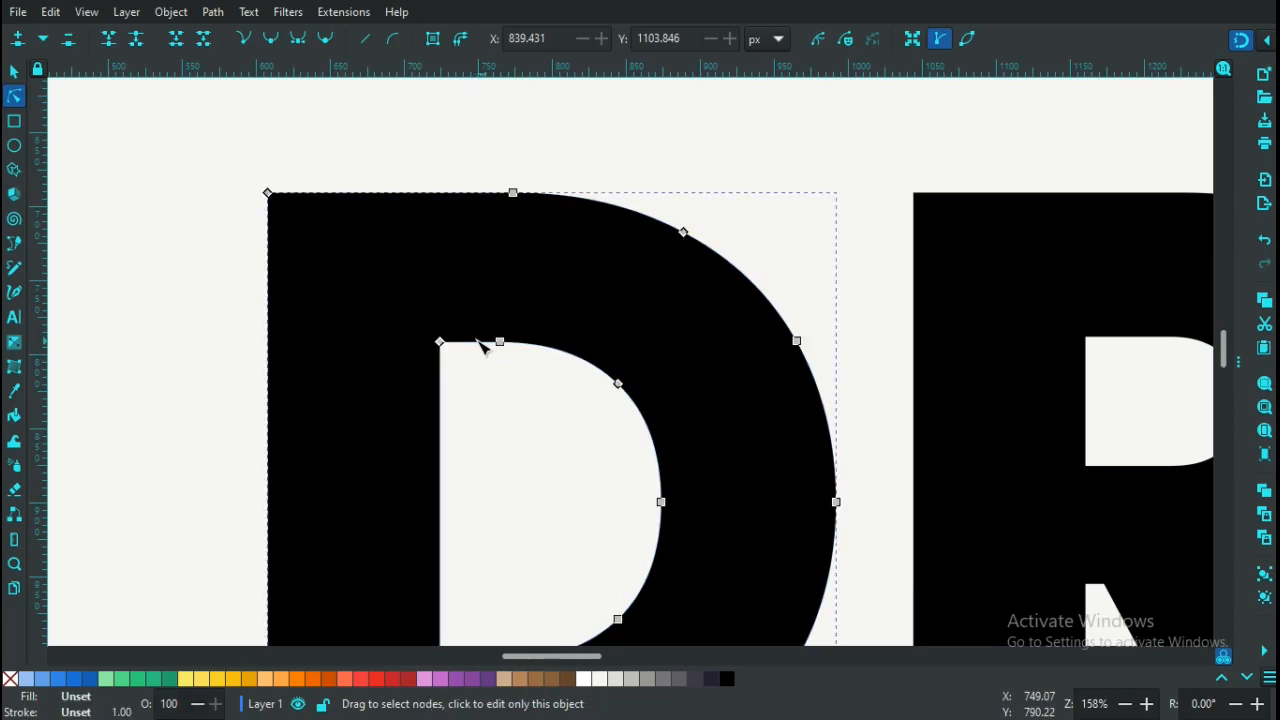
pyautogui.doubleClick(528, 344)
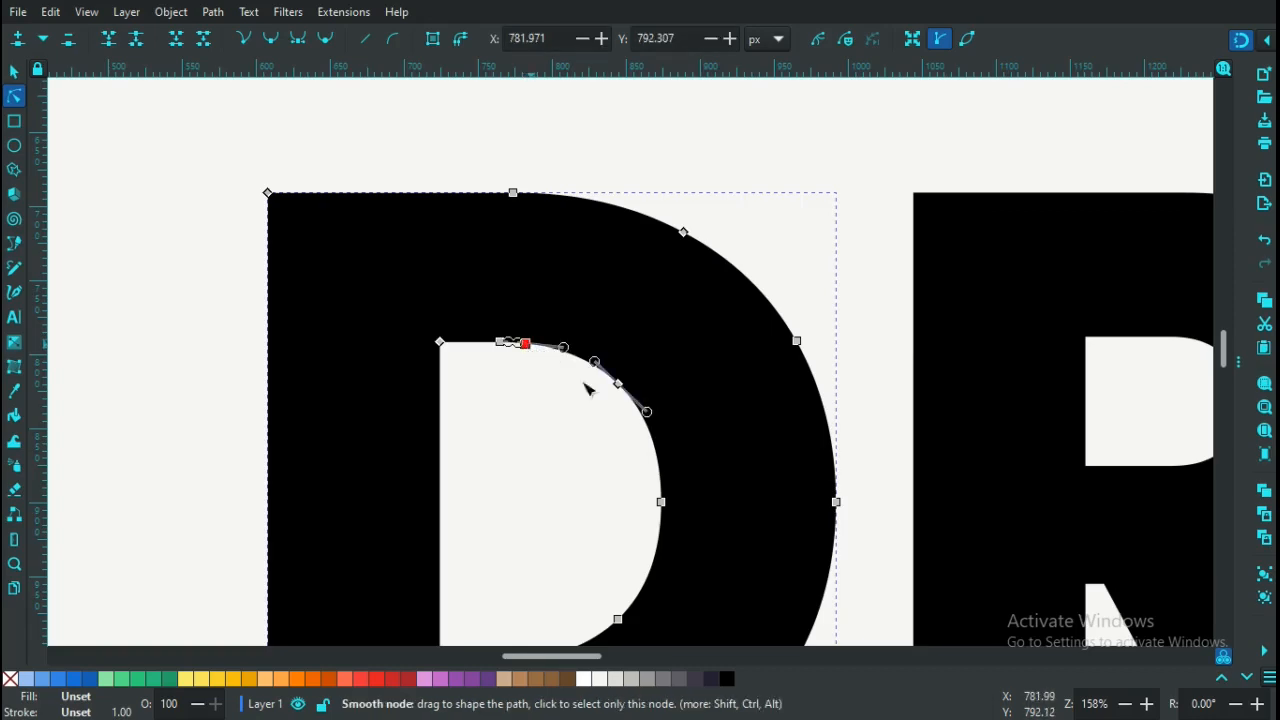
pyautogui.scroll(3, 618, 425)
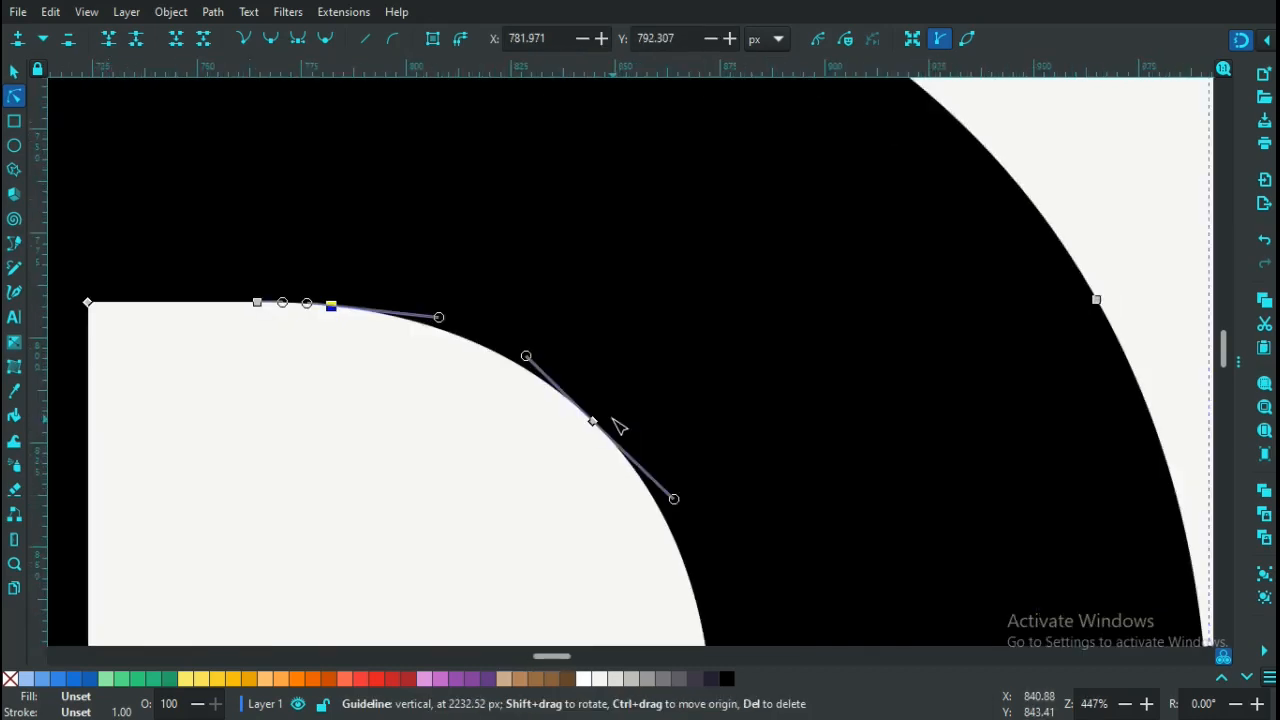
pyautogui.scroll(1, 618, 426)
pyautogui.scroll(1, 618, 426)
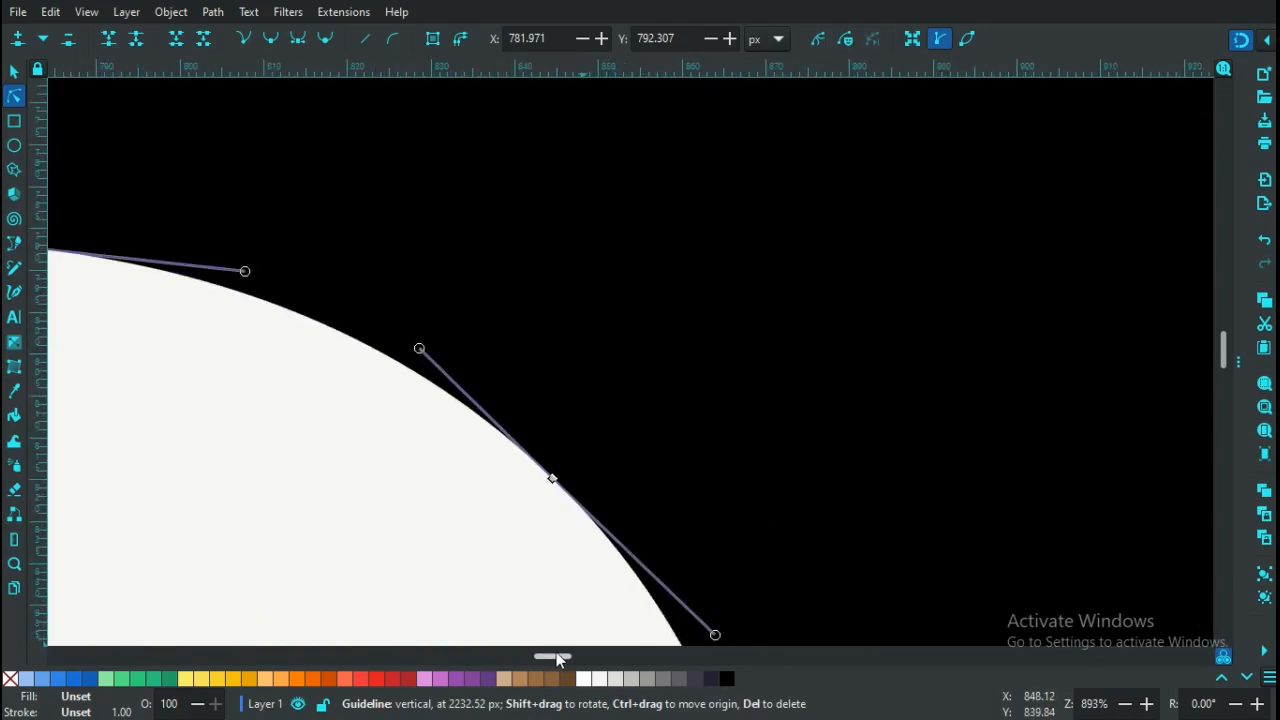
pyautogui.moveTo(537, 660); pyautogui.dragTo(510, 662)
pyautogui.press('-')
pyautogui.press('-')
pyautogui.press('-')
pyautogui.press('-')
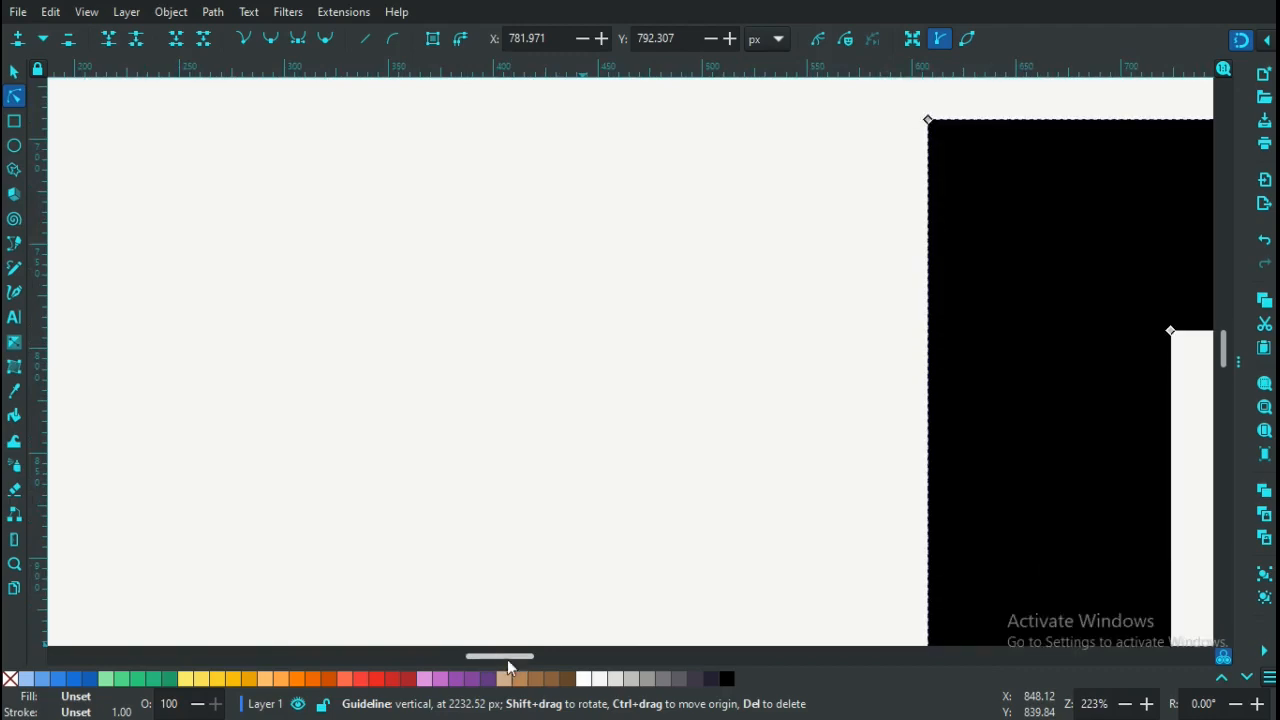
pyautogui.moveTo(502, 660); pyautogui.dragTo(547, 660)
pyautogui.press('+')
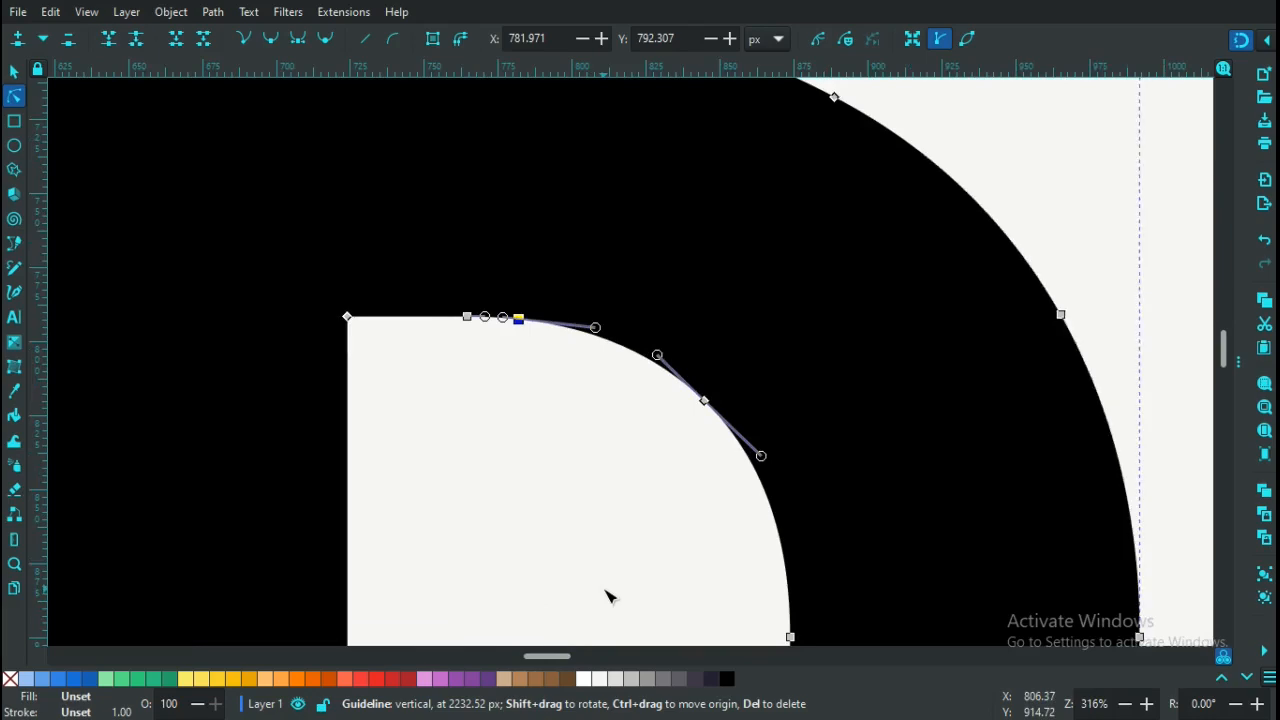
pyautogui.press('+')
pyautogui.press('+')
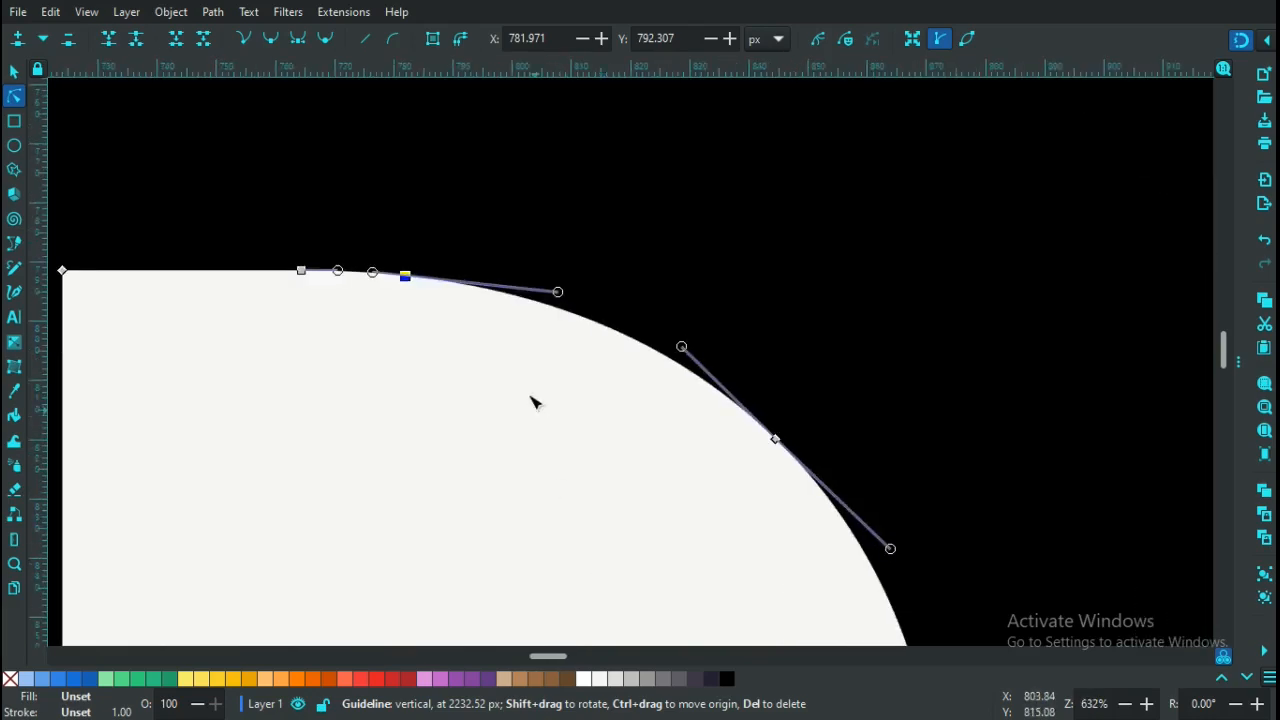
# Add two more counter nodes, make the three auto-smooth, and select one of them
pyautogui.doubleClick(497, 296)
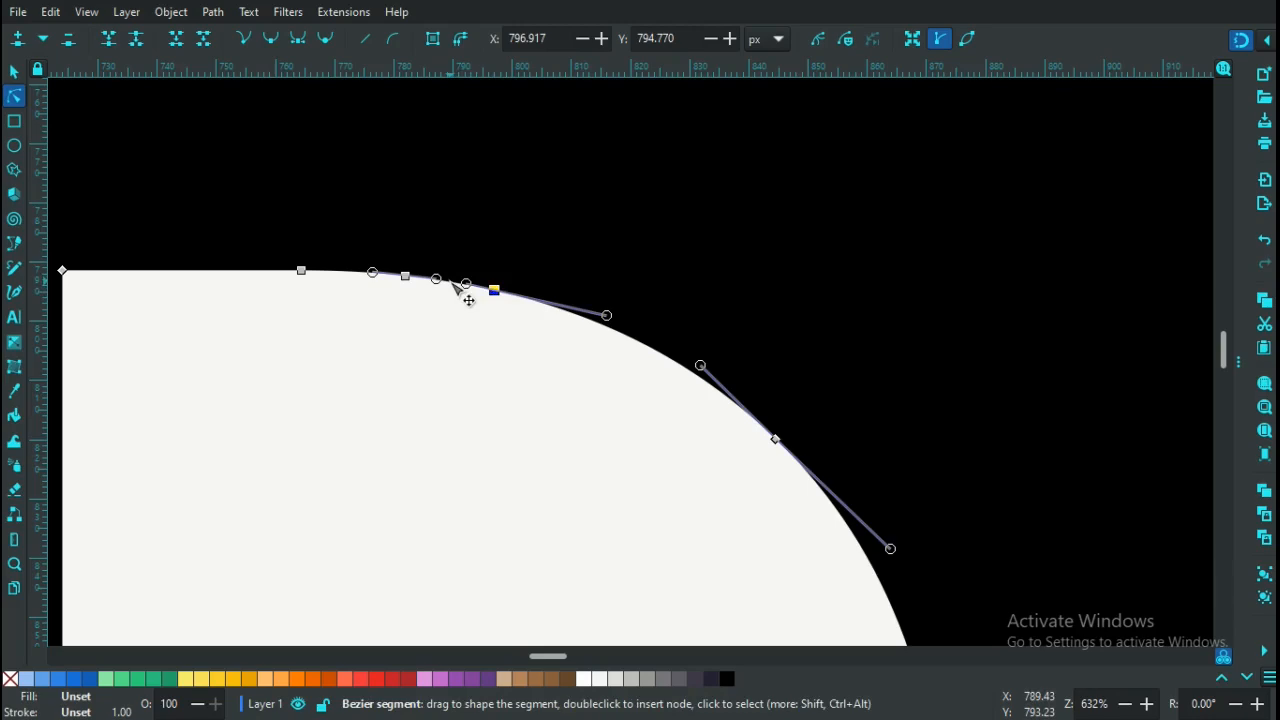
pyautogui.doubleClick(451, 282)
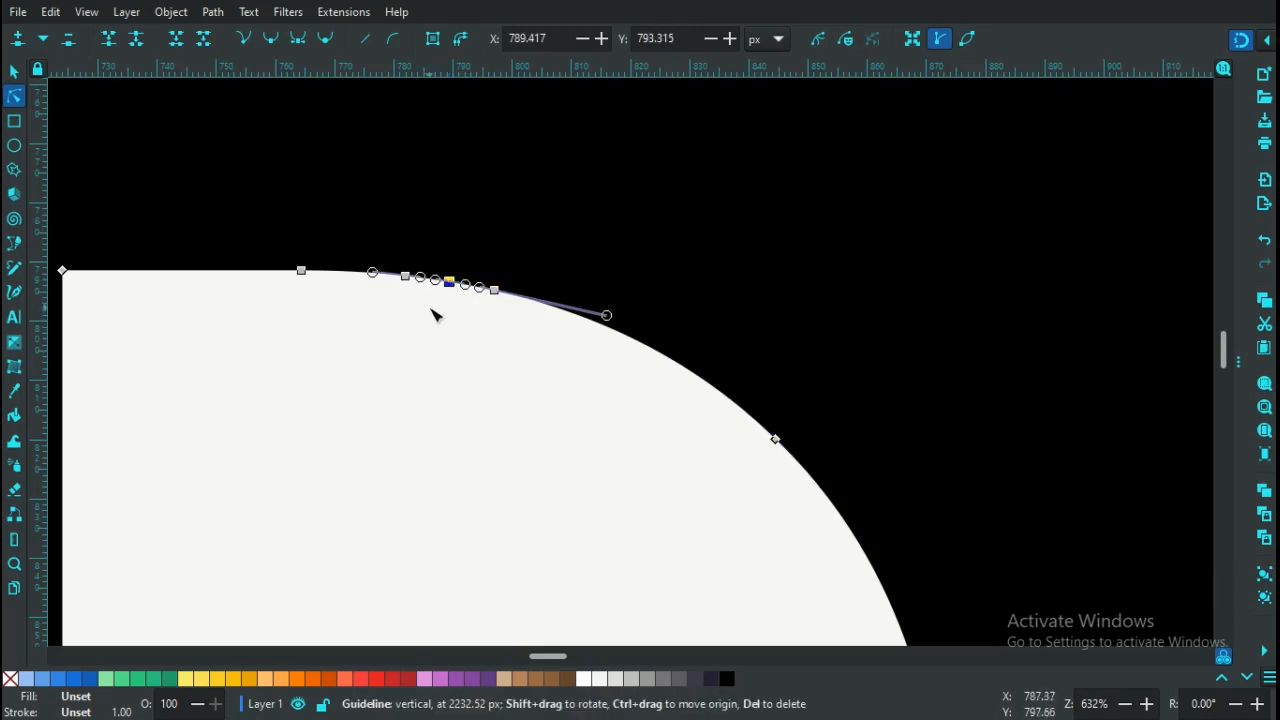
pyautogui.click(525, 385)
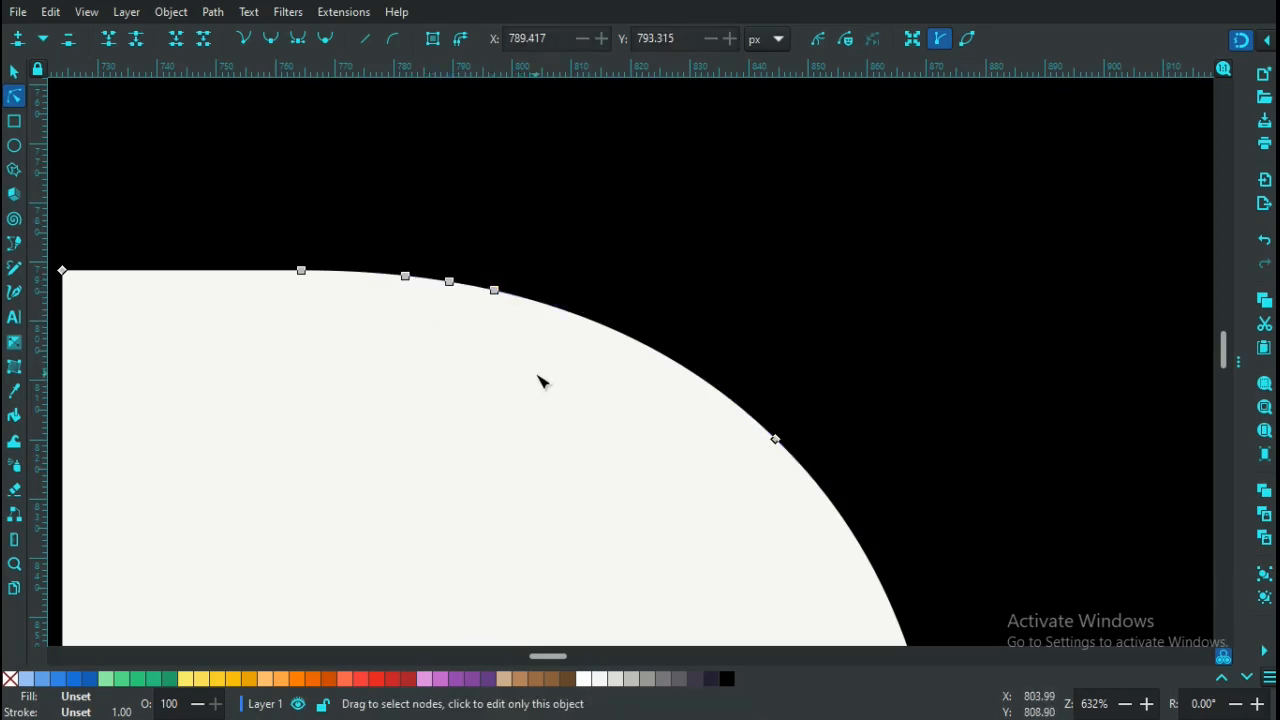
pyautogui.moveTo(538, 377); pyautogui.dragTo(370, 230)
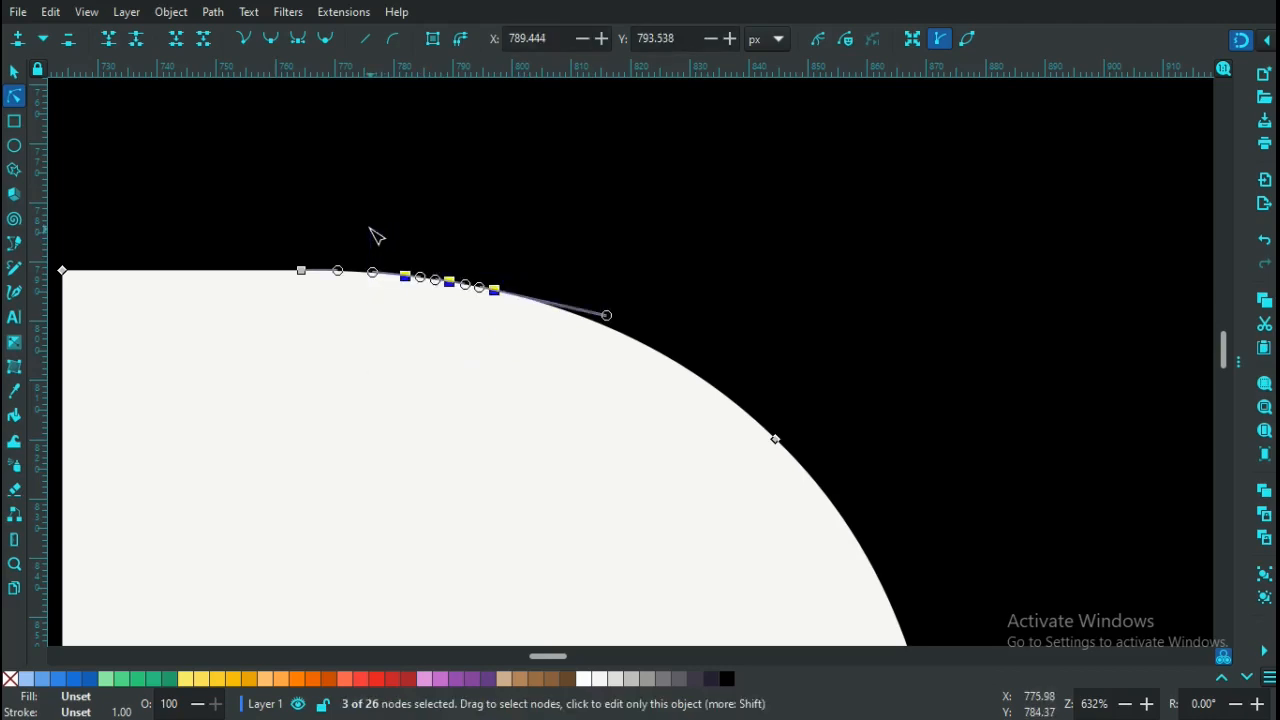
pyautogui.click(326, 42)
pyautogui.press('Escape')
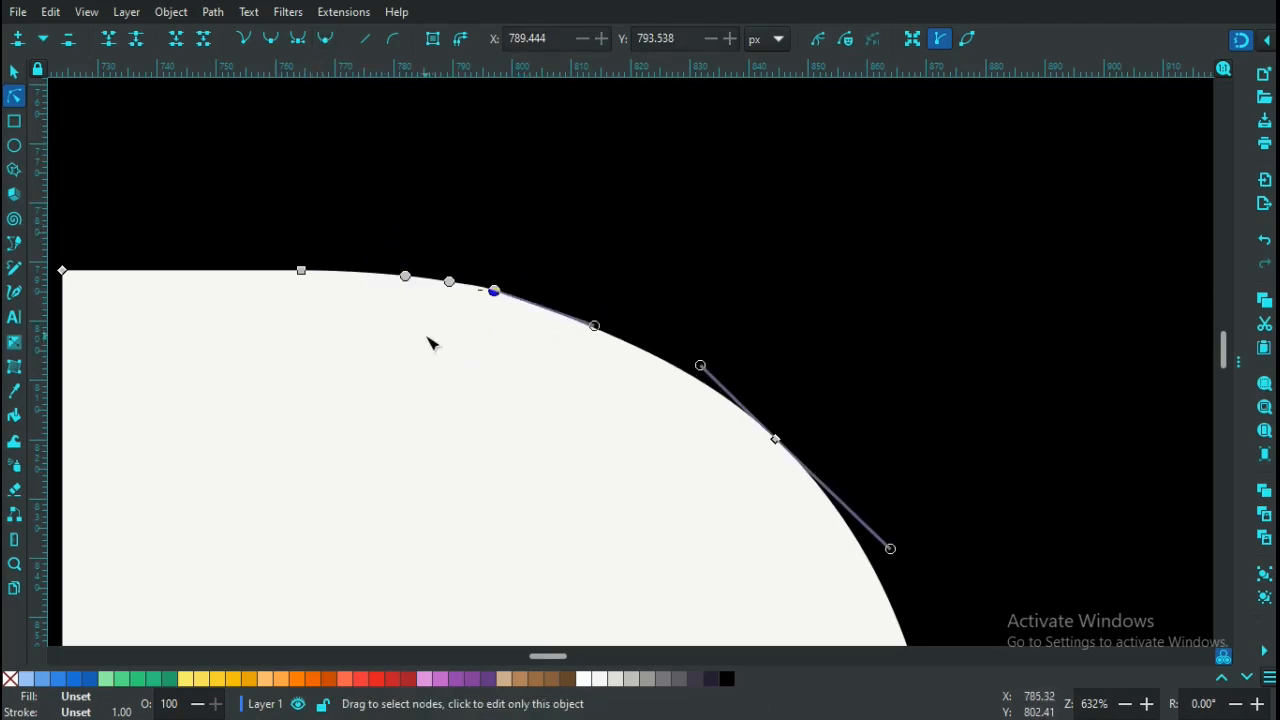
pyautogui.click(450, 283)
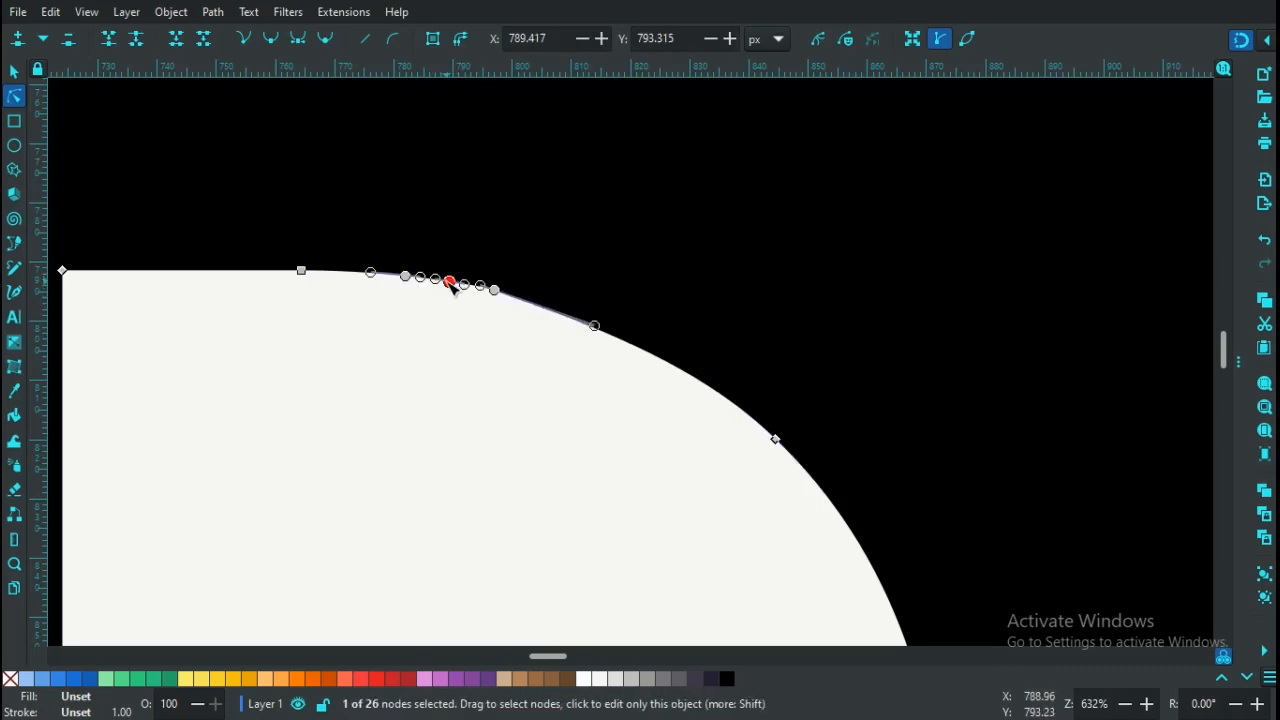
# Drag the selected counter node down into a teardrop drip, then zoom out to the whole word
pyautogui.moveTo(451, 284); pyautogui.dragTo(440, 640)
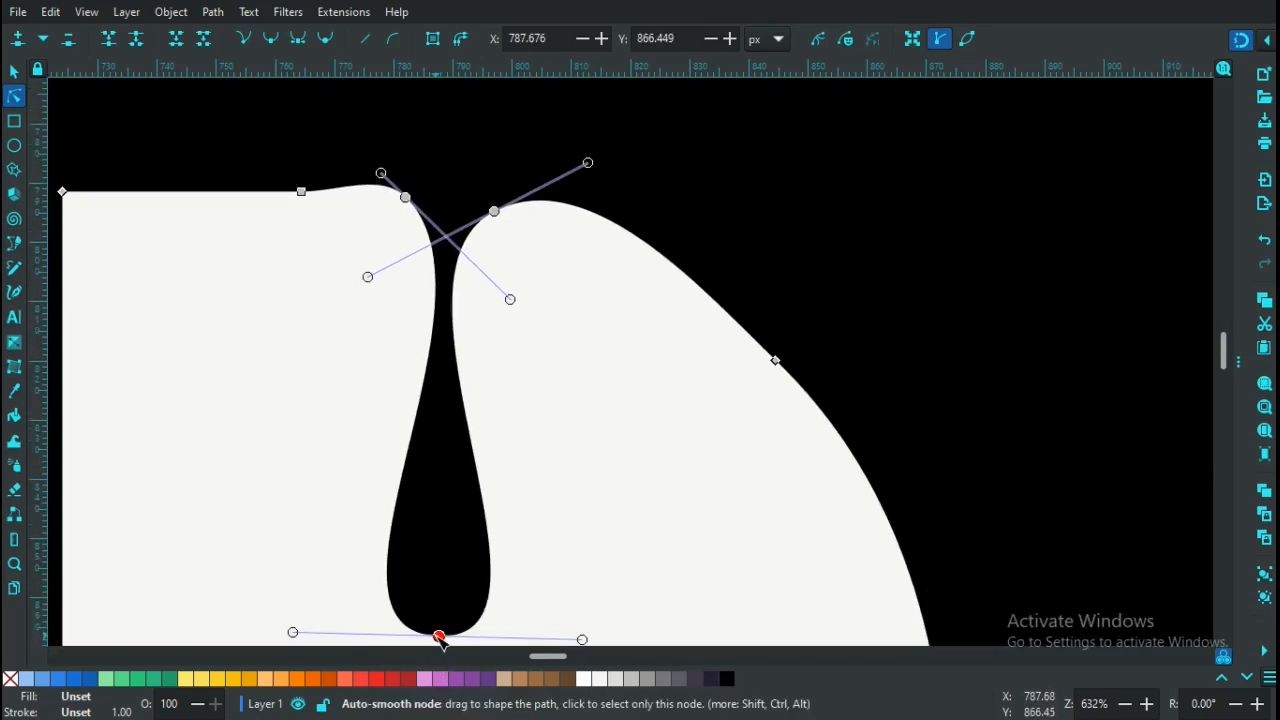
pyautogui.press('-')
pyautogui.press('-')
pyautogui.press('-')
pyautogui.press('-')
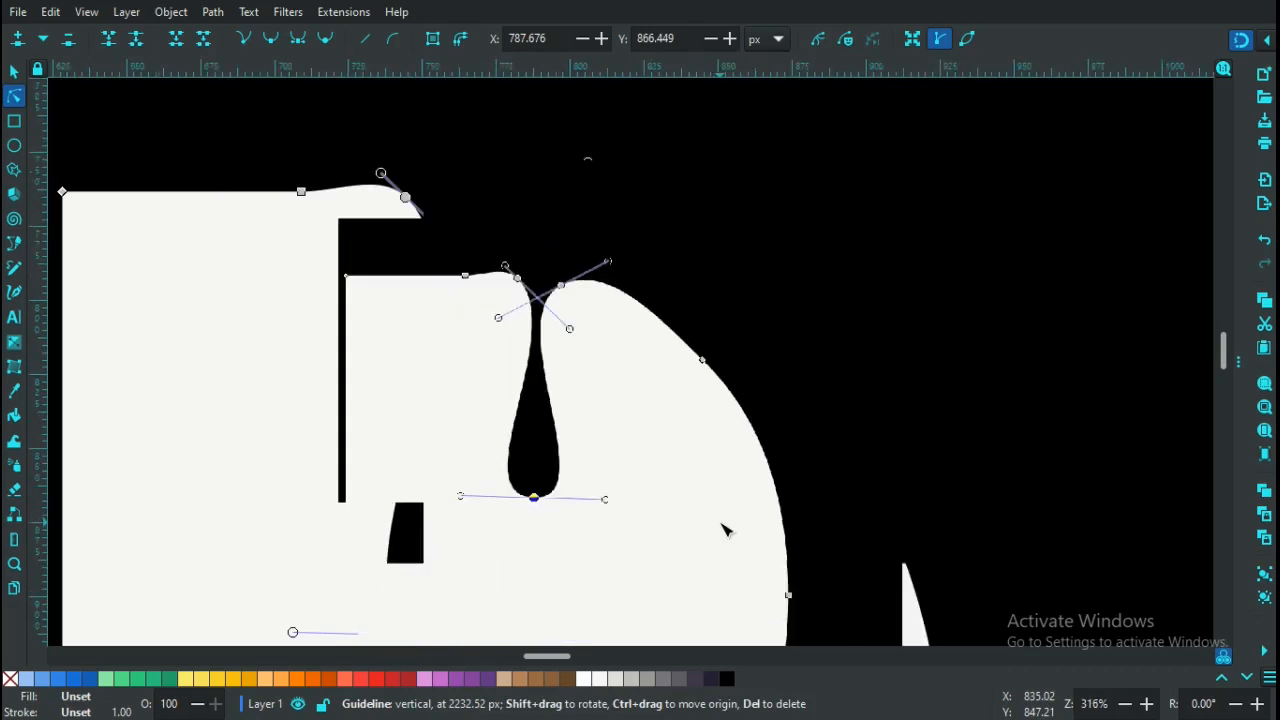
pyautogui.press('-')
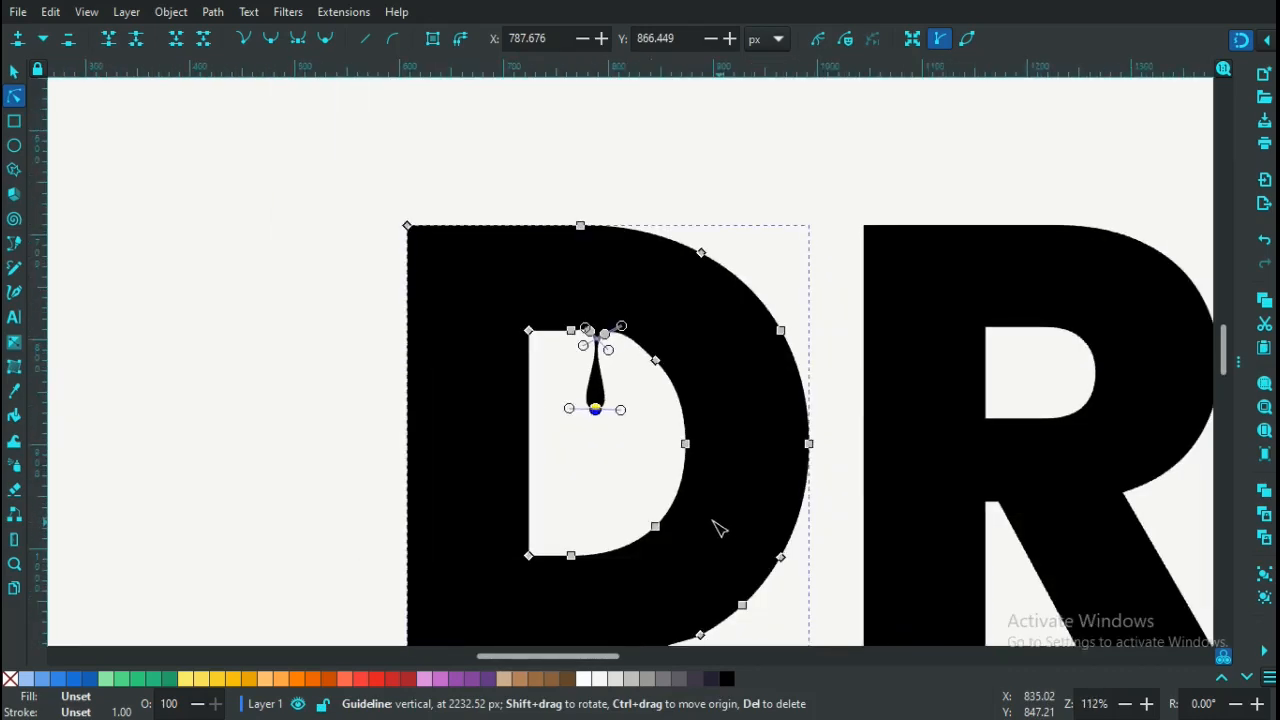
pyautogui.press('Escape')
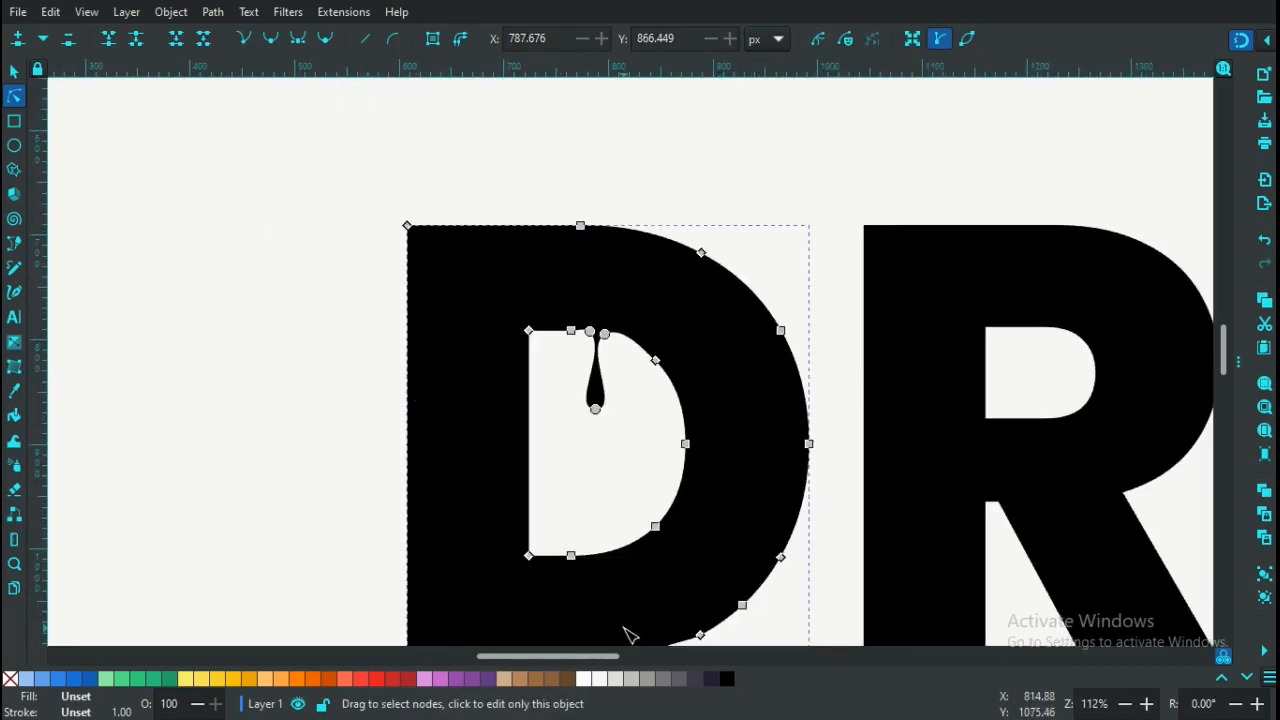
pyautogui.hscroll(5, 545, 666)
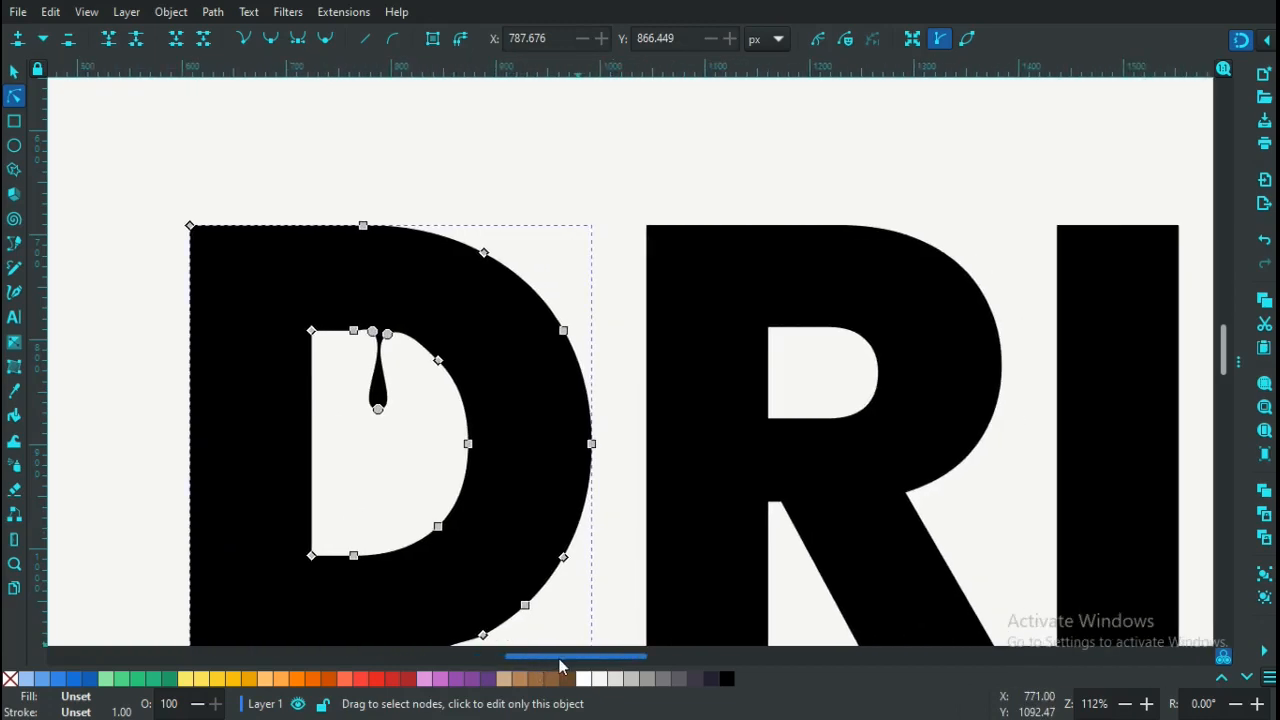
pyautogui.press('-')
pyautogui.press('-')
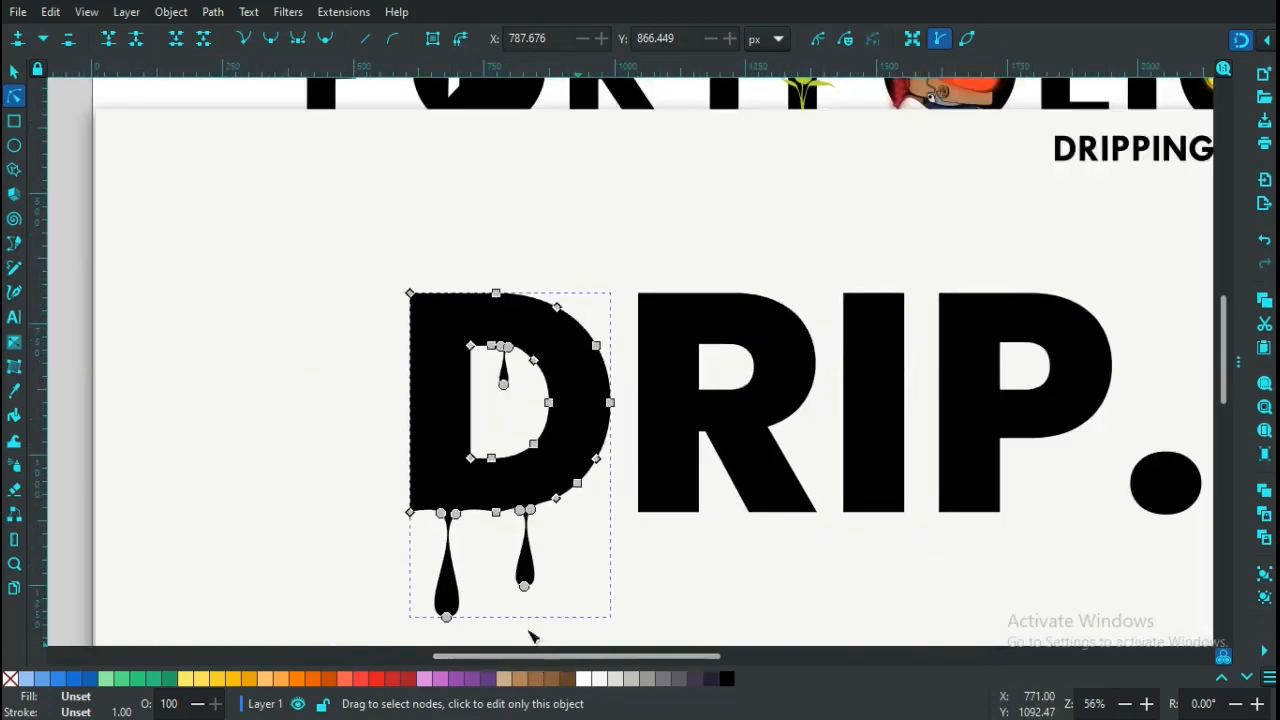
pyautogui.click(350, 405)
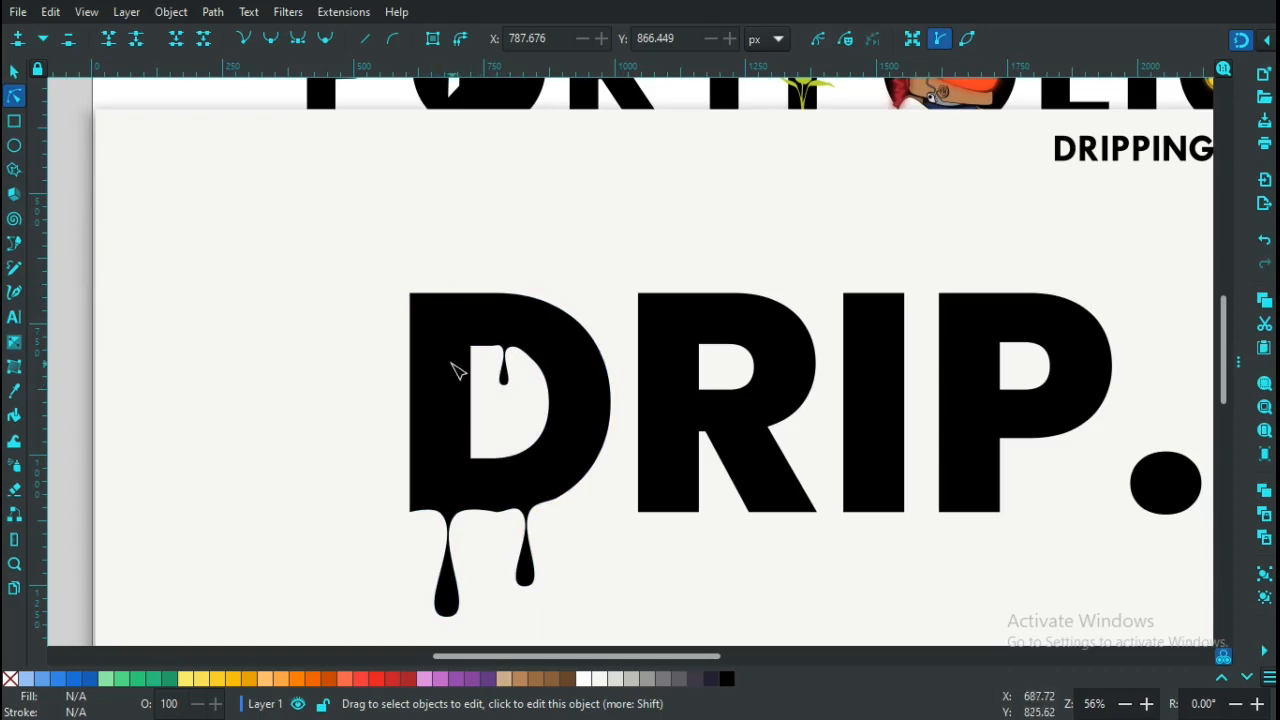
pyautogui.press('+')
pyautogui.press('+')
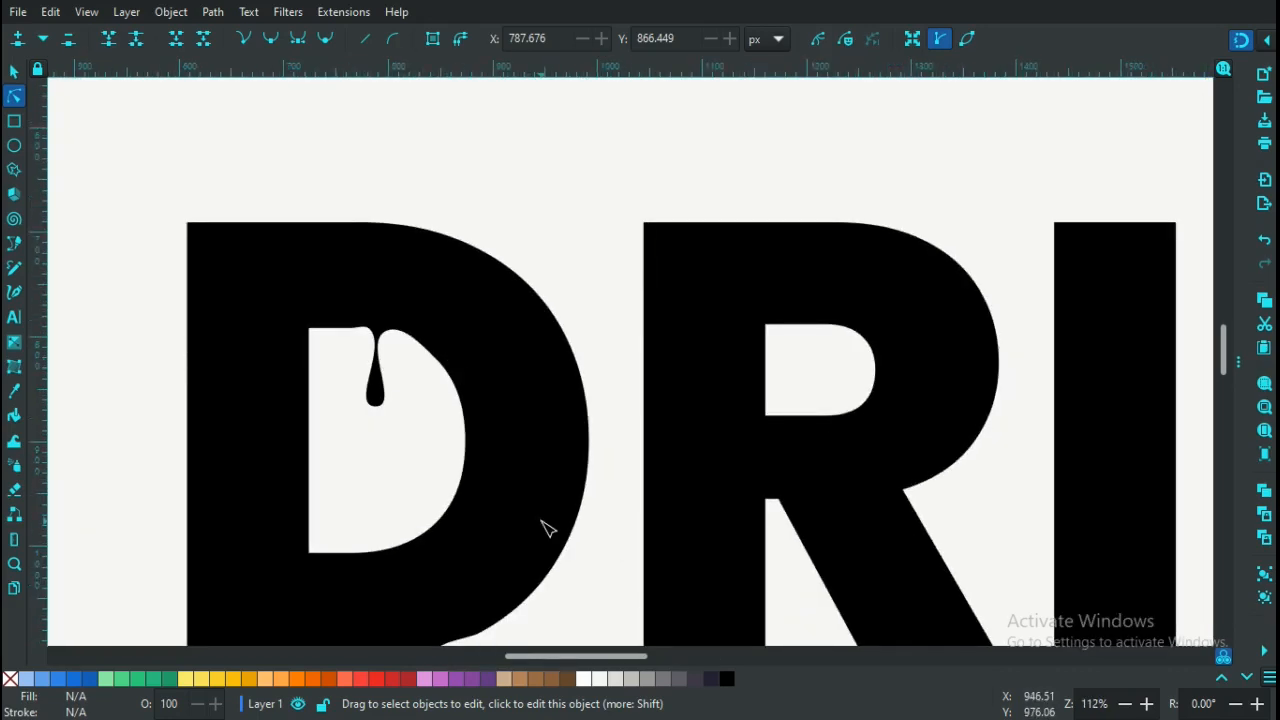
pyautogui.moveTo(558, 659); pyautogui.dragTo(534, 658)
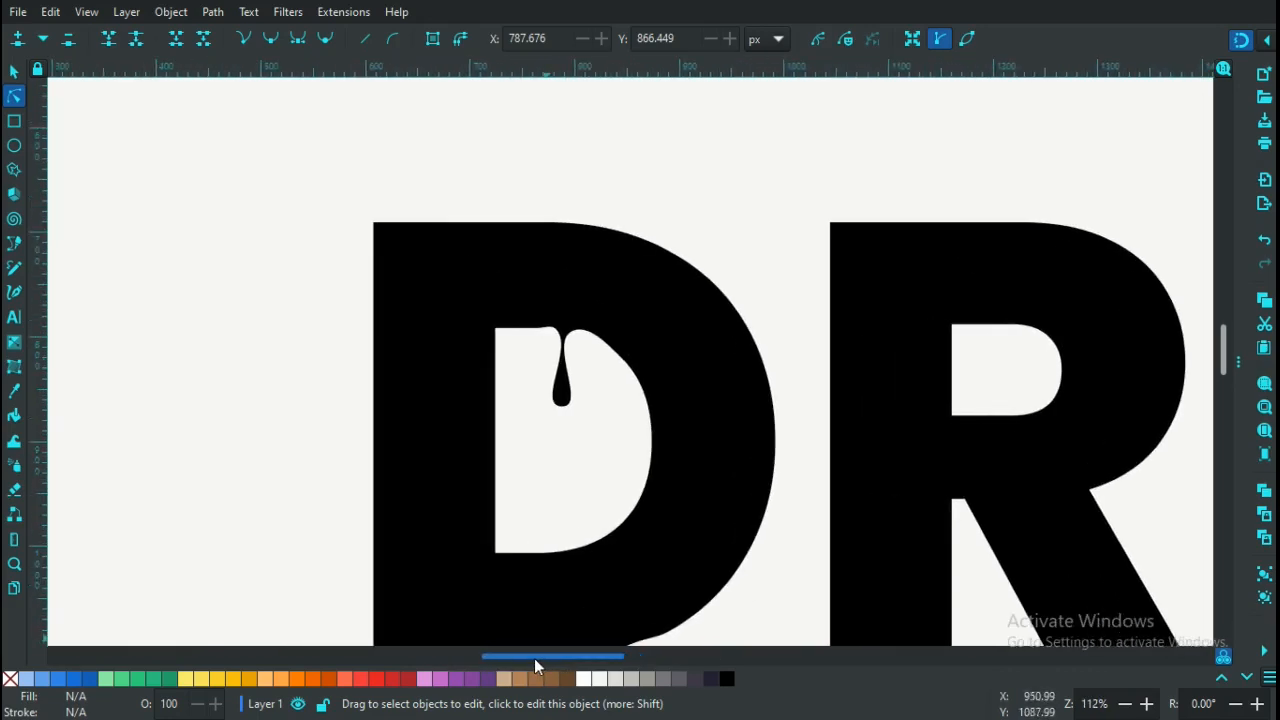
pyautogui.click(410, 230)
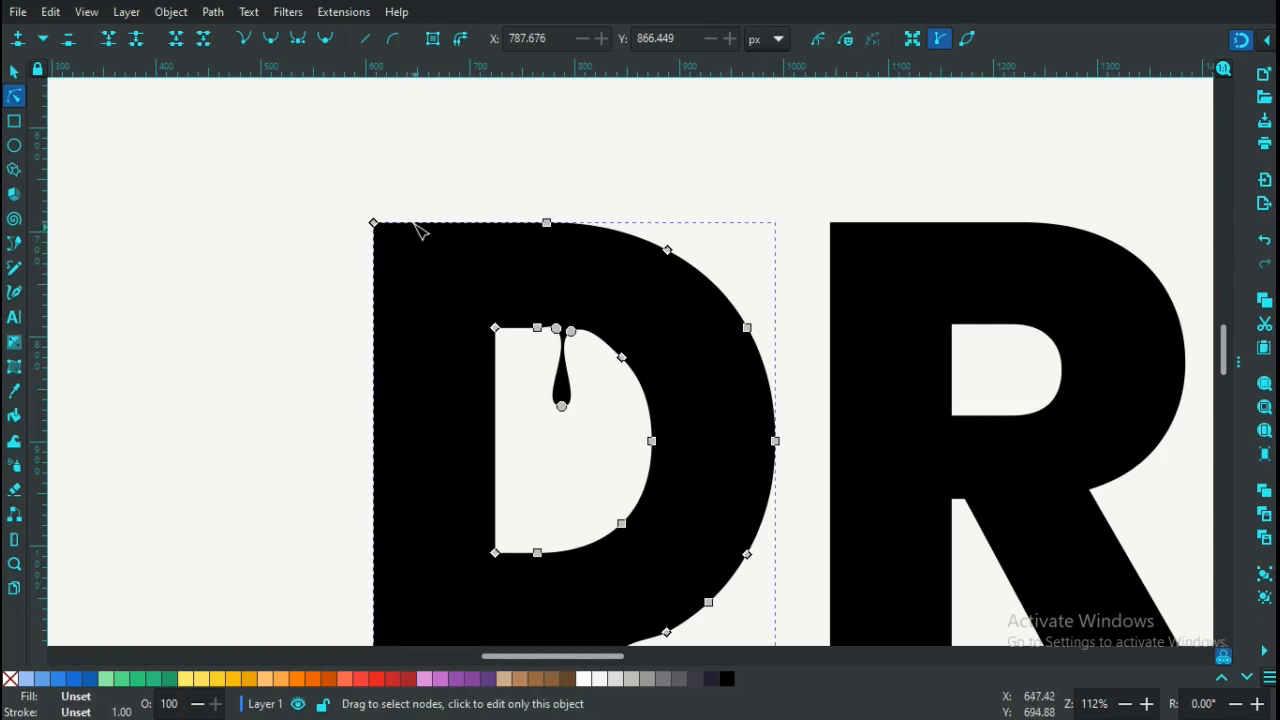
# Add three auto-smooth nodes on the D's top edge and pull the middle one deep into the left stem
pyautogui.doubleClick(404, 224)
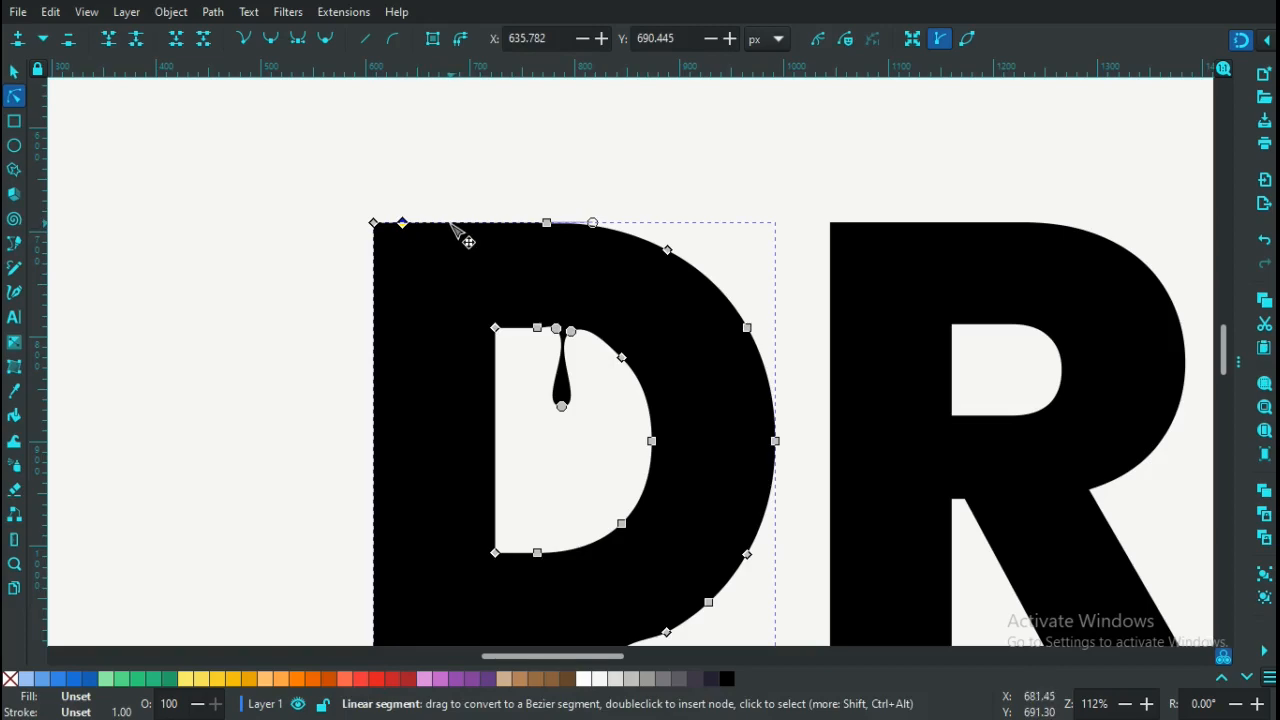
pyautogui.doubleClick(448, 223)
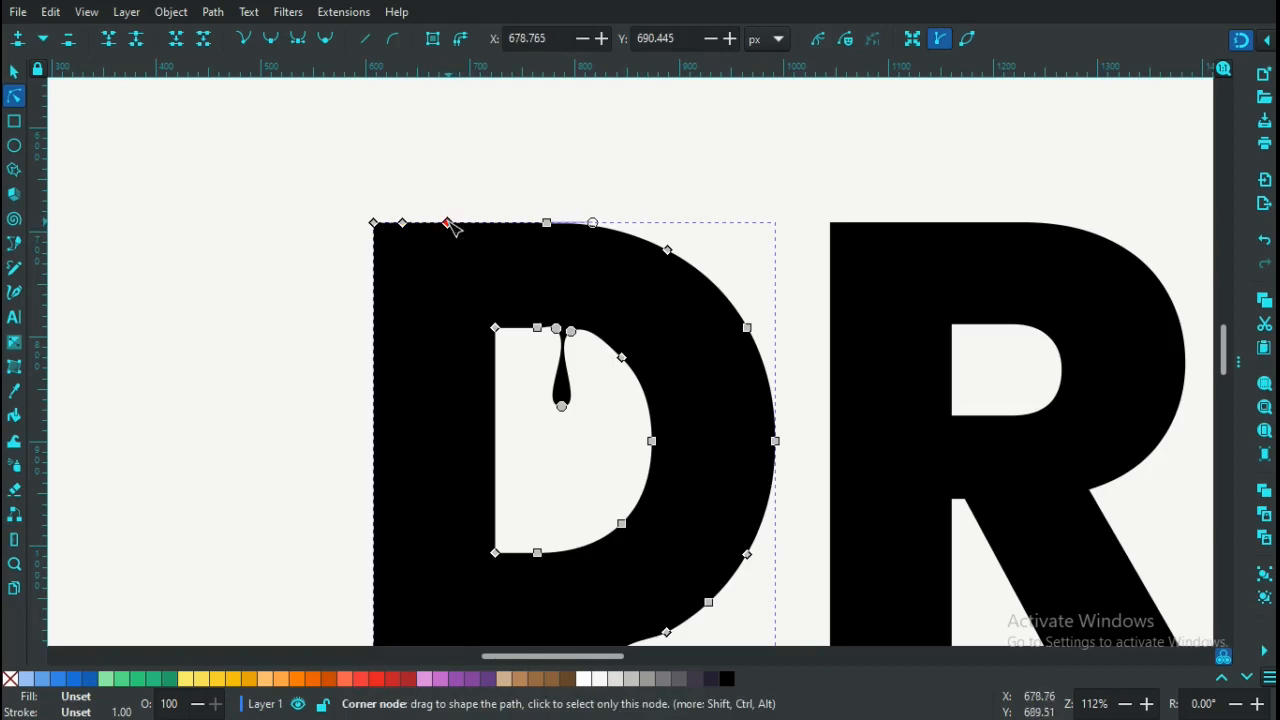
pyautogui.doubleClick(424, 223)
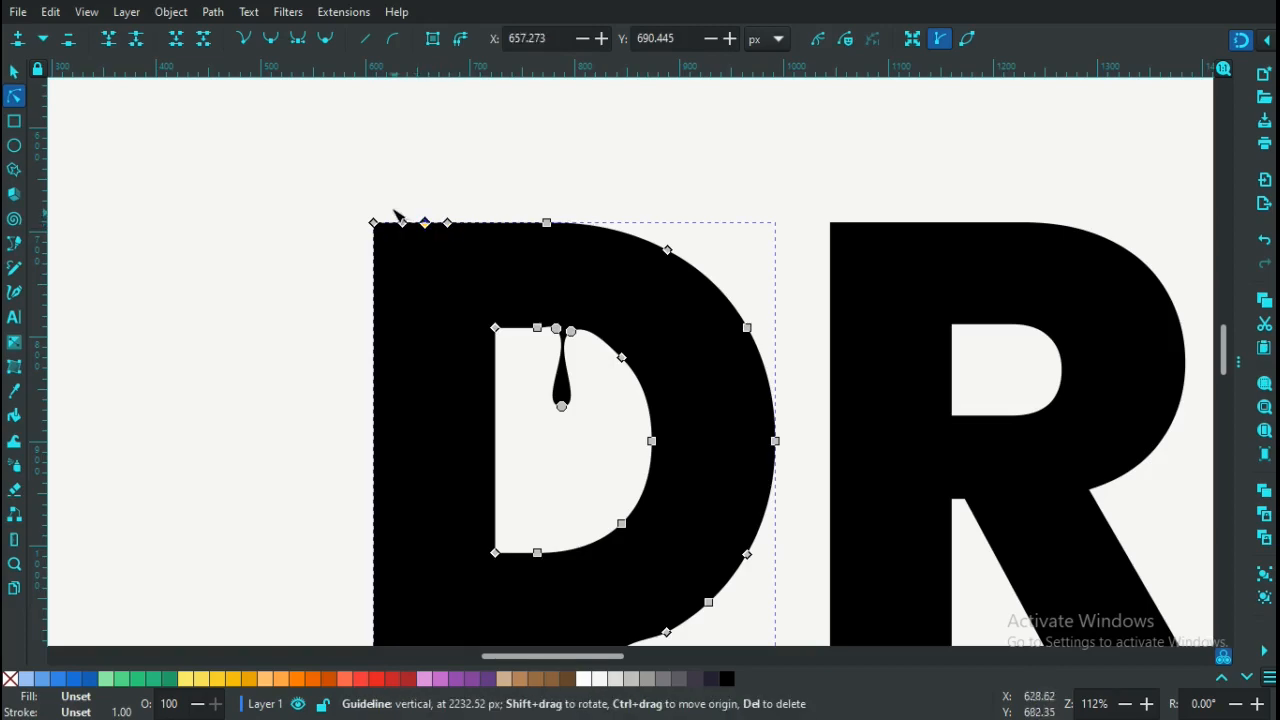
pyautogui.moveTo(377, 195); pyautogui.dragTo(477, 246)
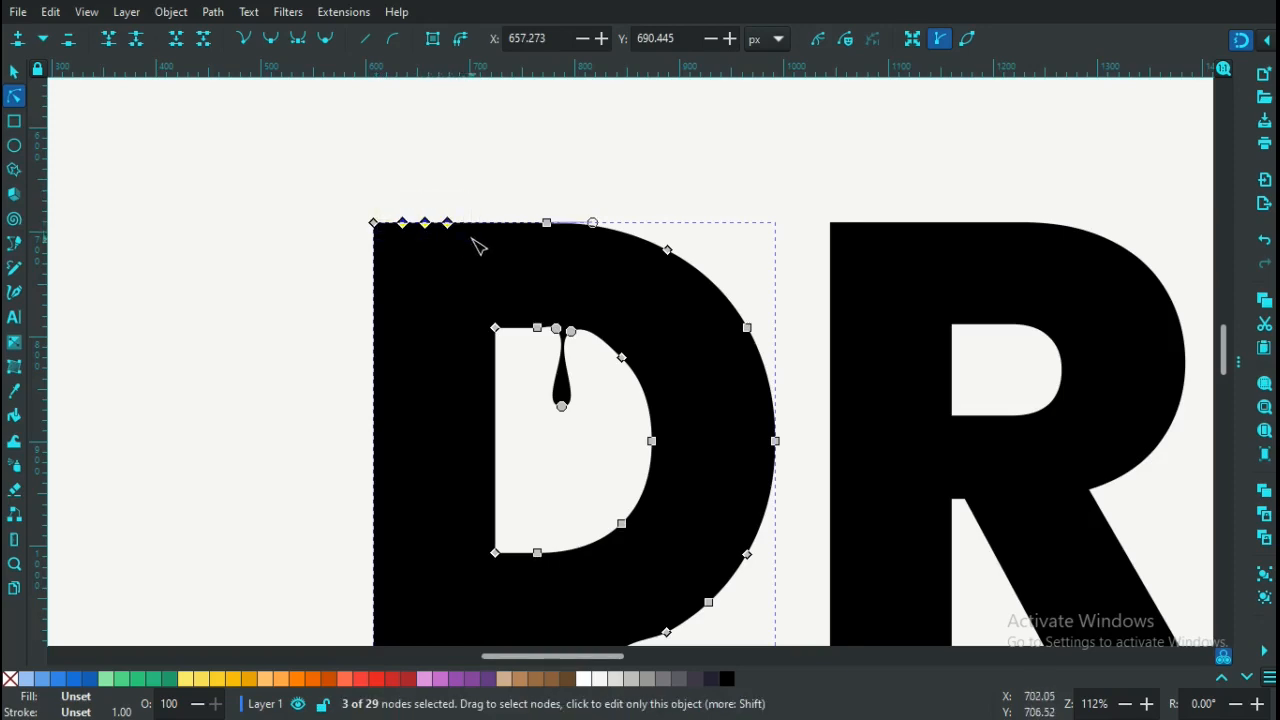
pyautogui.click(326, 40)
pyautogui.click(366, 183)
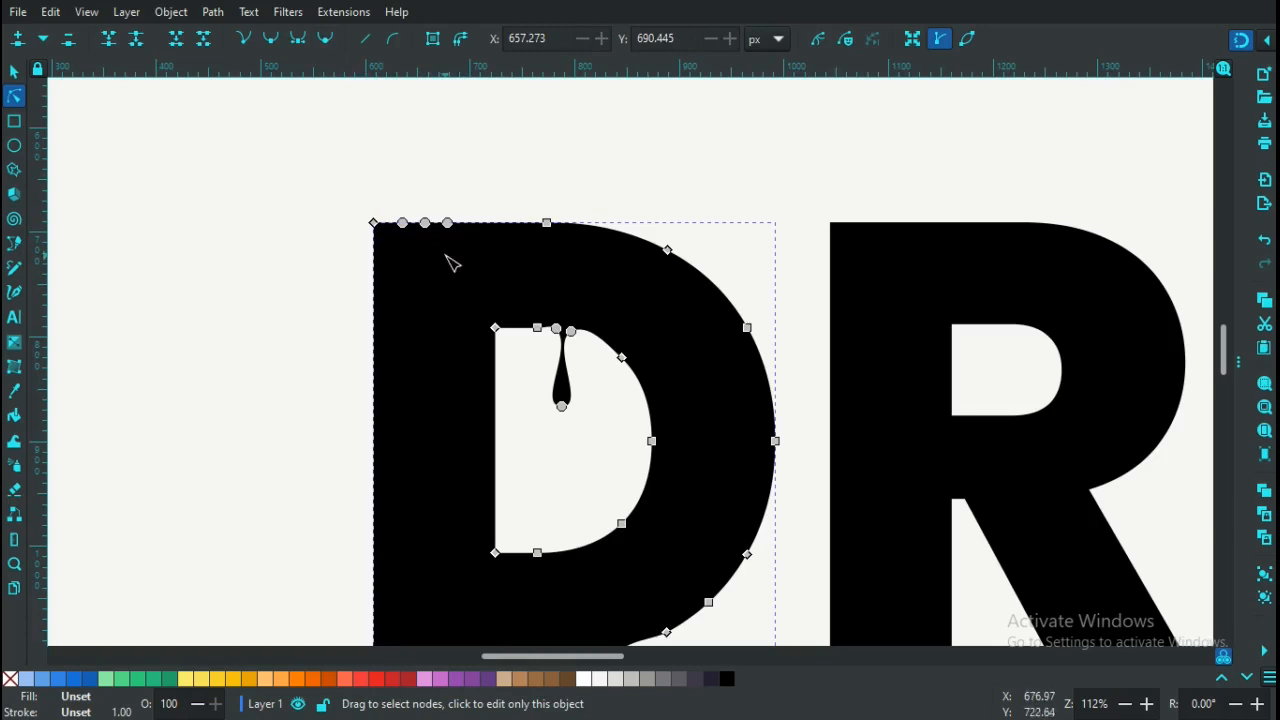
pyautogui.moveTo(426, 223); pyautogui.dragTo(442, 529)
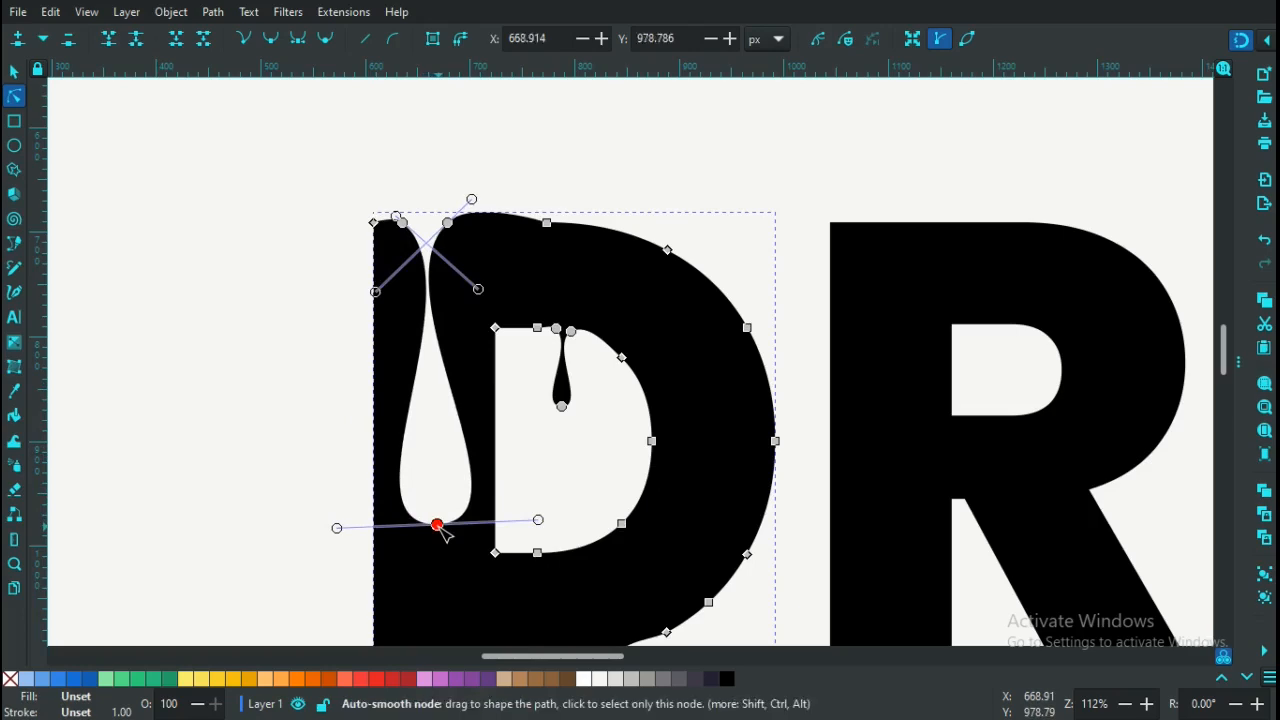
pyautogui.click(302, 368)
pyautogui.click(292, 288)
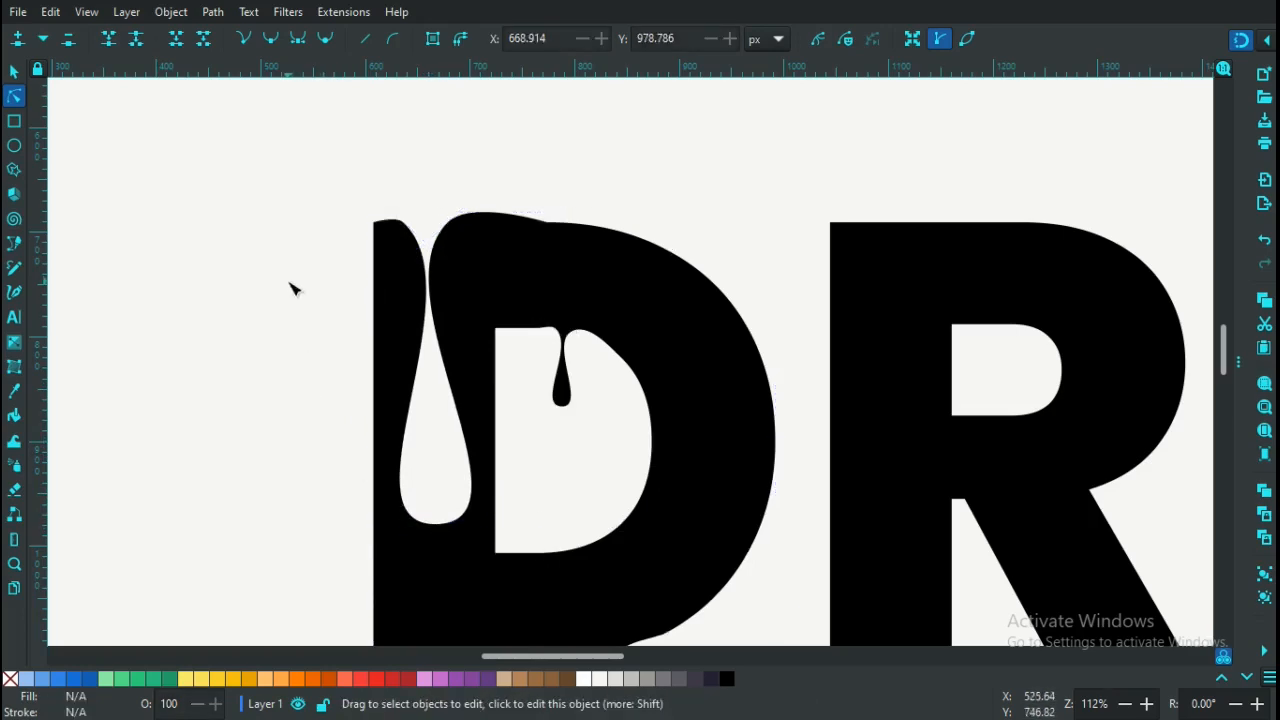
# Undo and restore the top-left drip, then drag its bottom node up to shorten it
pyautogui.press('-')
pyautogui.press('-')
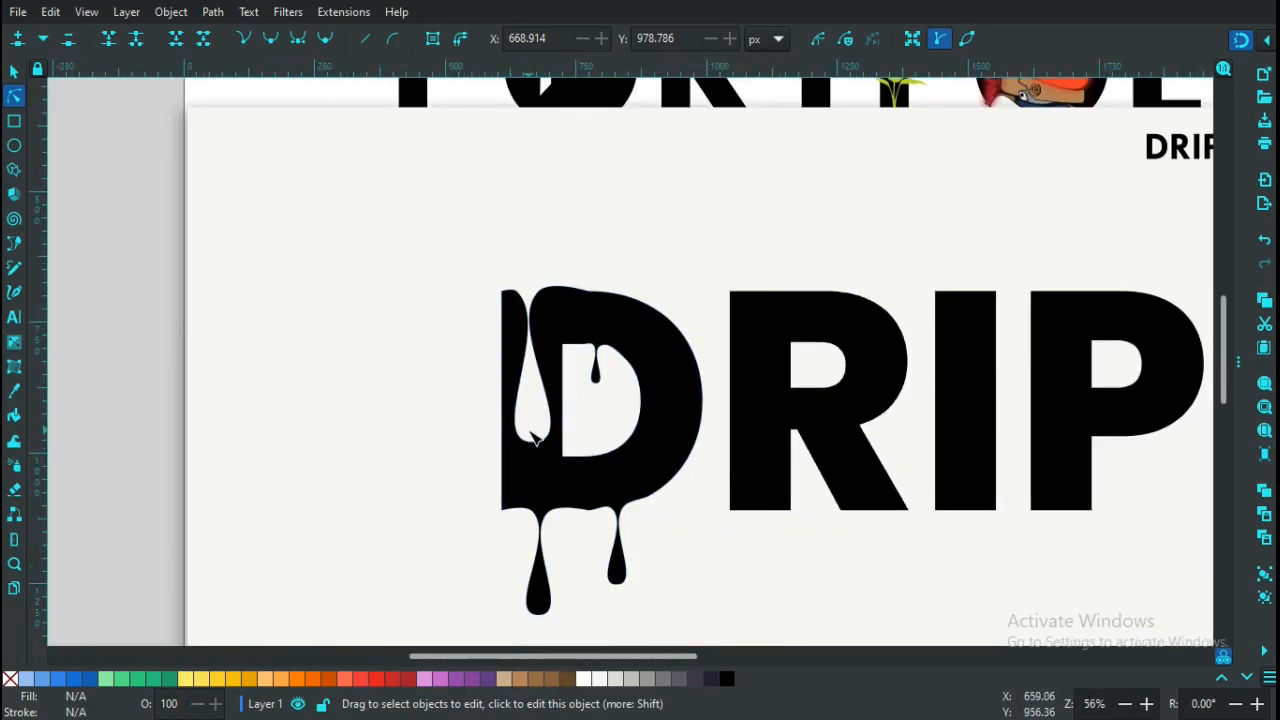
pyautogui.hotkey('ctrl', 'z')
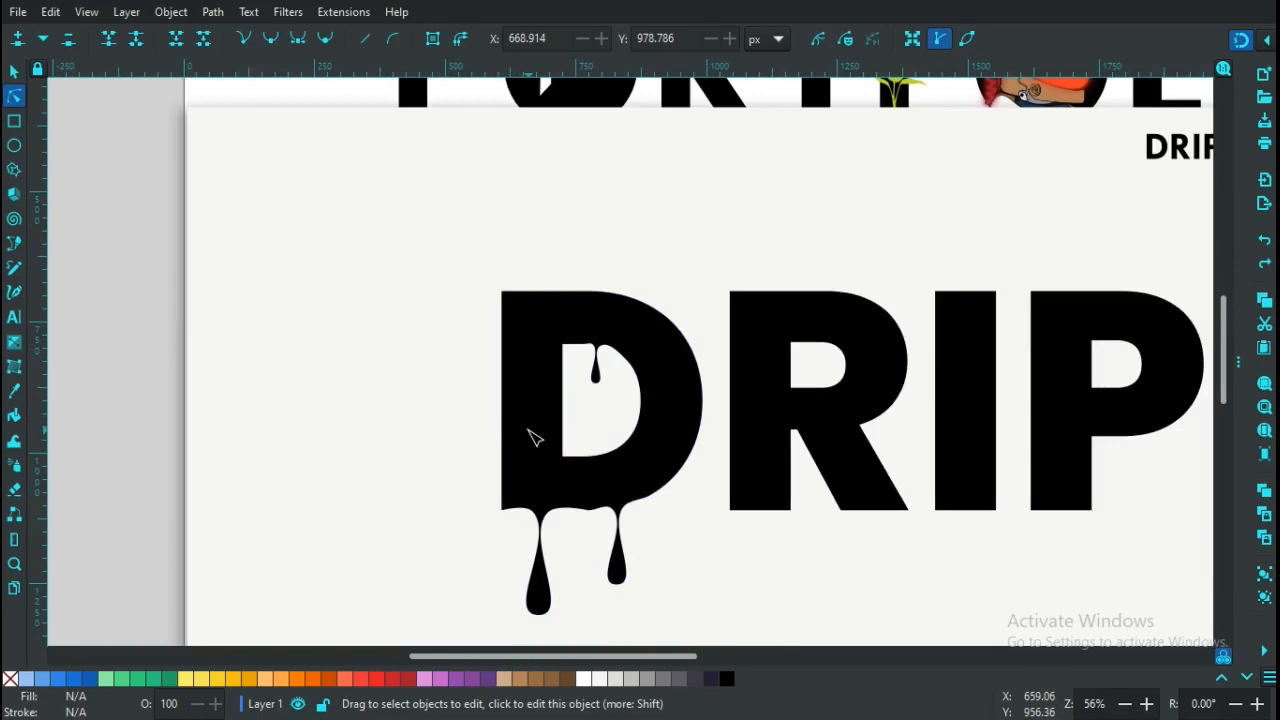
pyautogui.click(1263, 267)
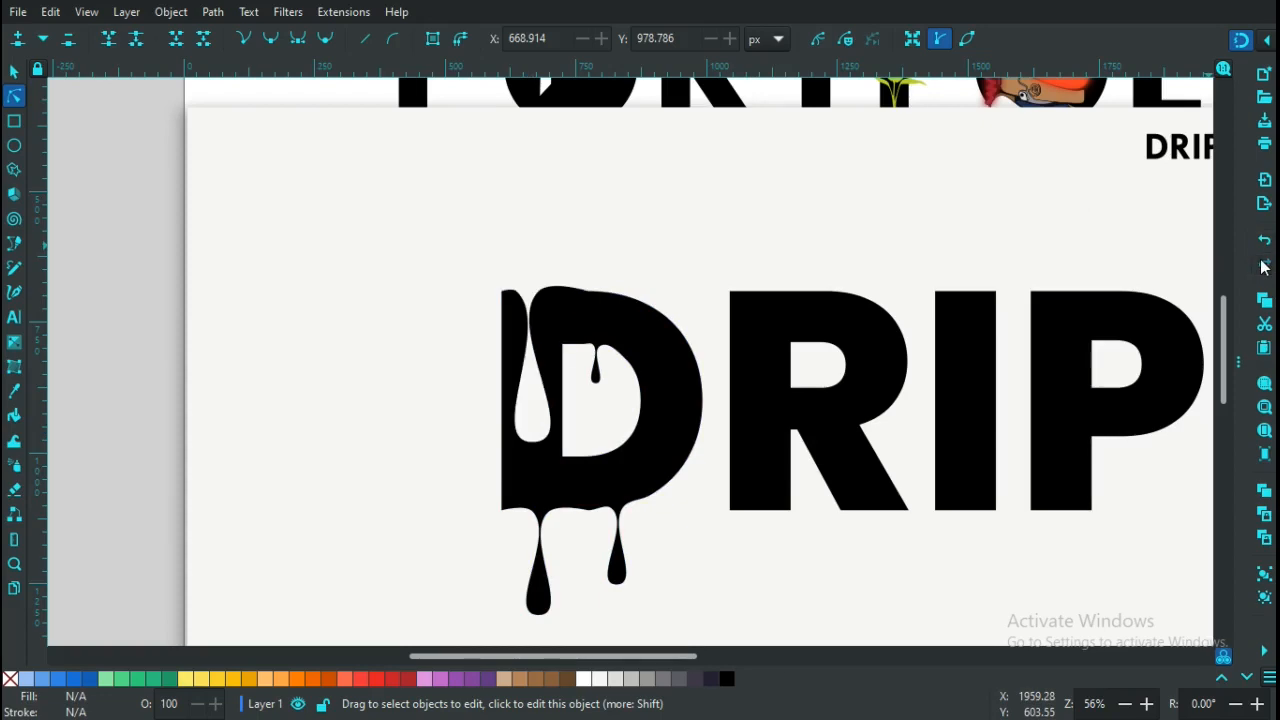
pyautogui.click(532, 443)
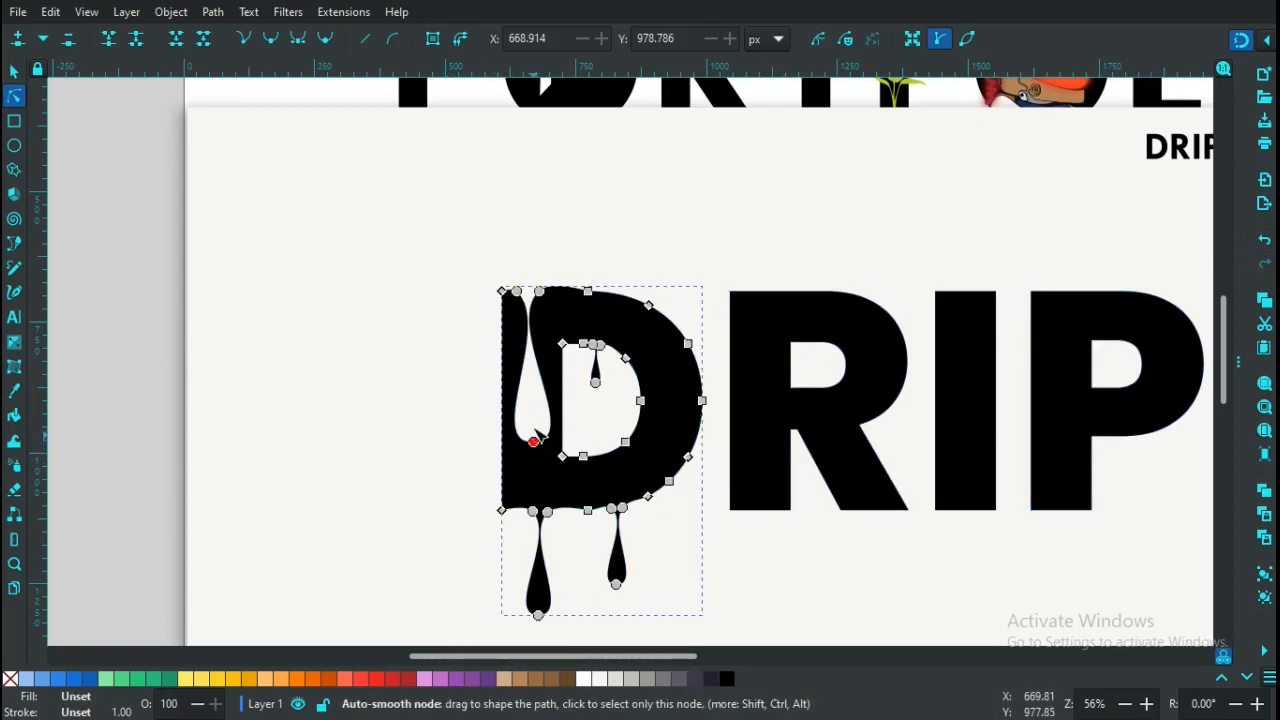
pyautogui.moveTo(537, 433); pyautogui.dragTo(532, 372)
# Zoom in and nudge the notch's nodes right to reshape the drip's neck
pyautogui.moveTo(532, 353); pyautogui.dragTo(535, 340)
pyautogui.press('+')
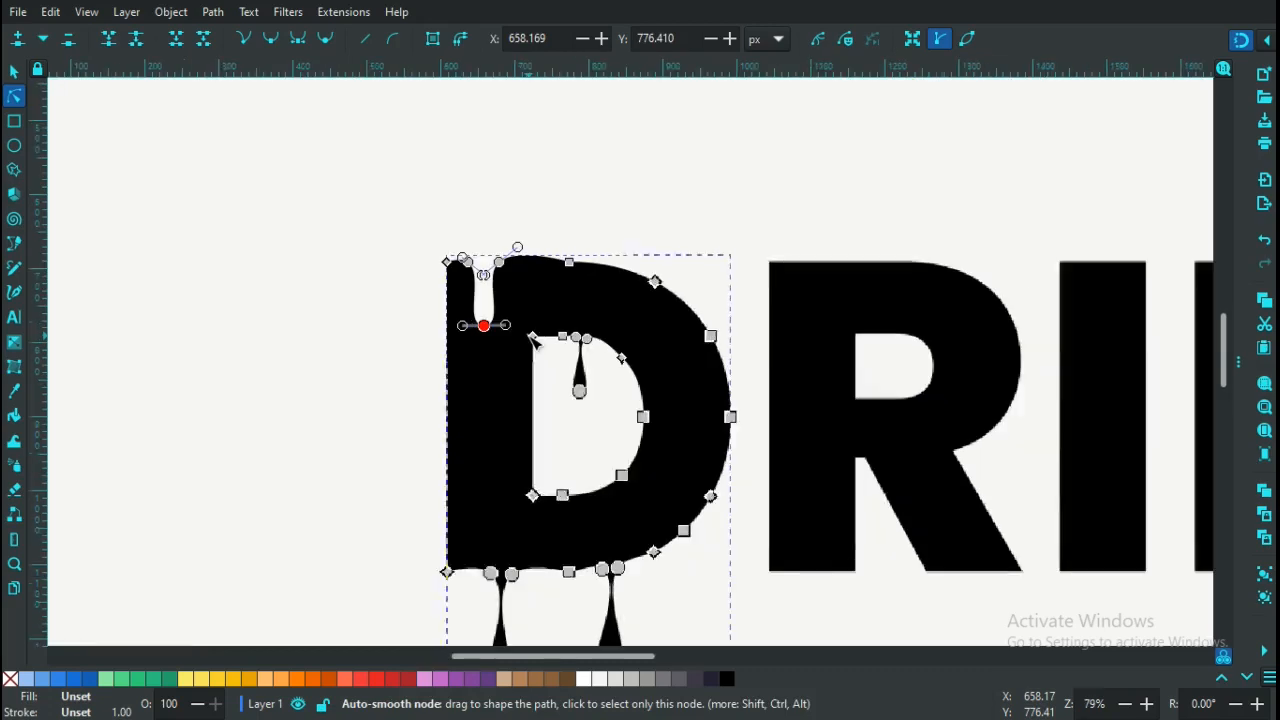
pyautogui.press('+')
pyautogui.press('+')
pyautogui.press('+')
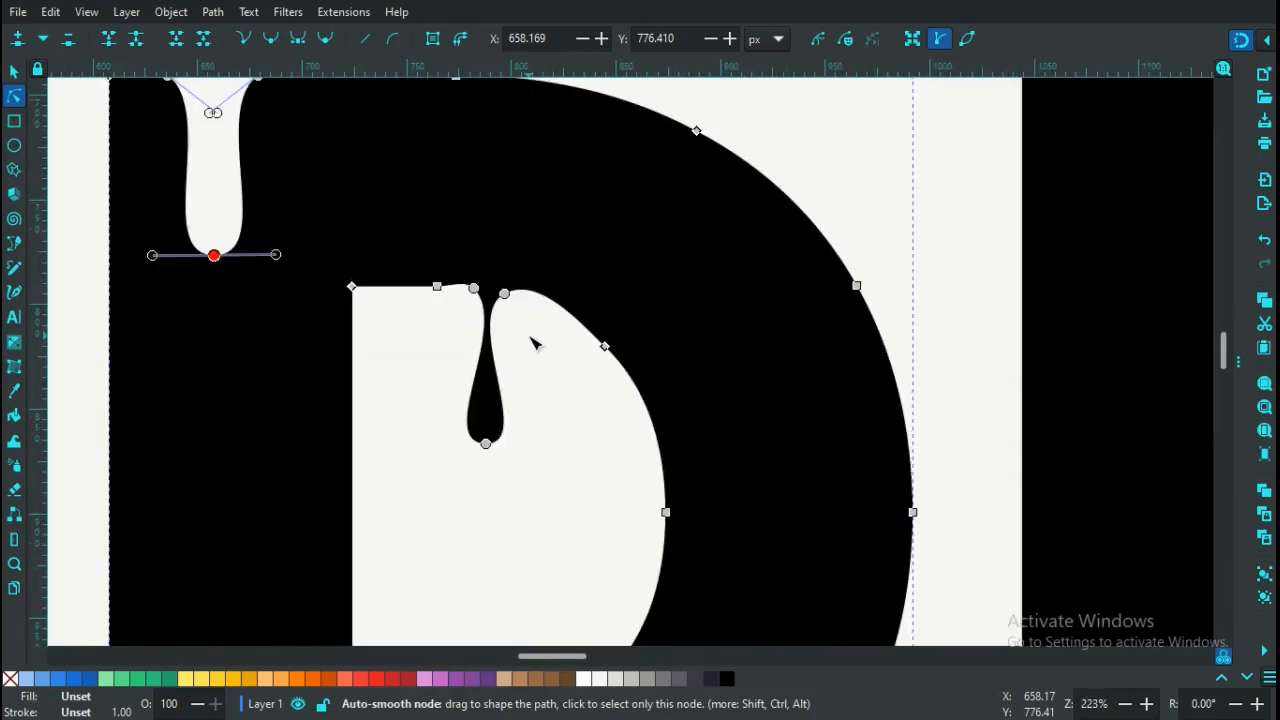
pyautogui.moveTo(550, 657); pyautogui.dragTo(532, 657)
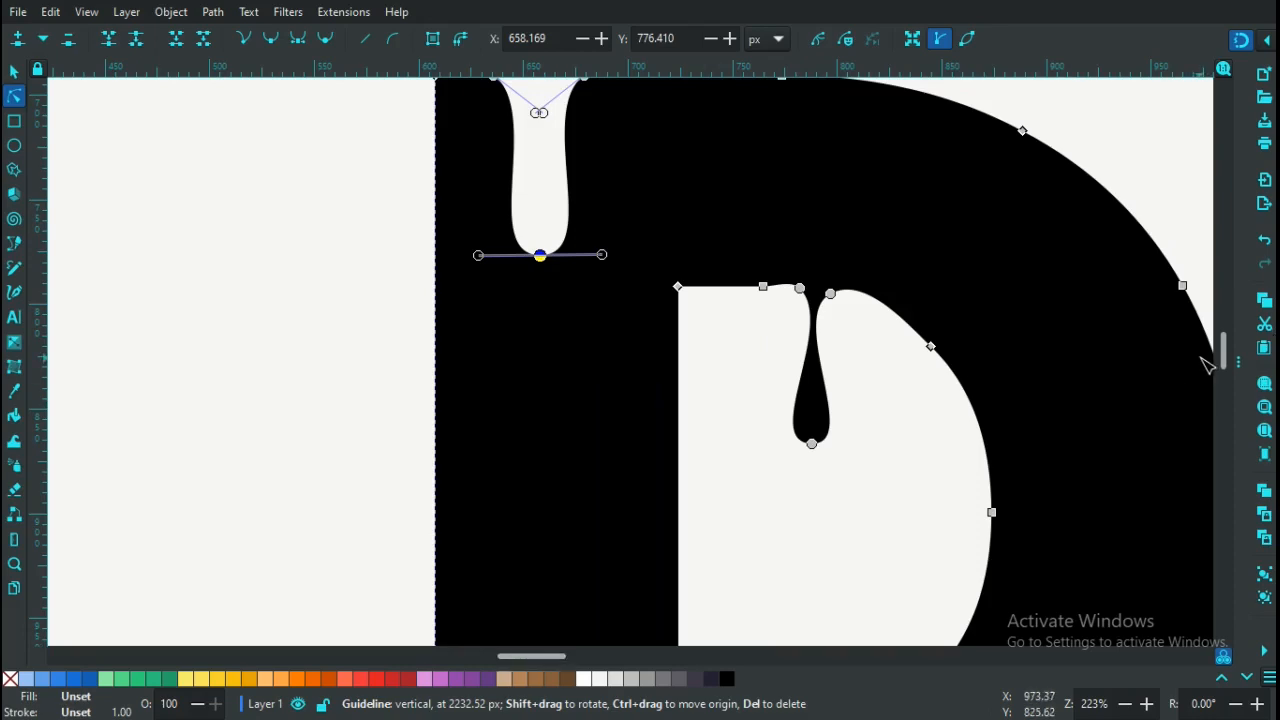
pyautogui.moveTo(1221, 358); pyautogui.dragTo(1221, 348)
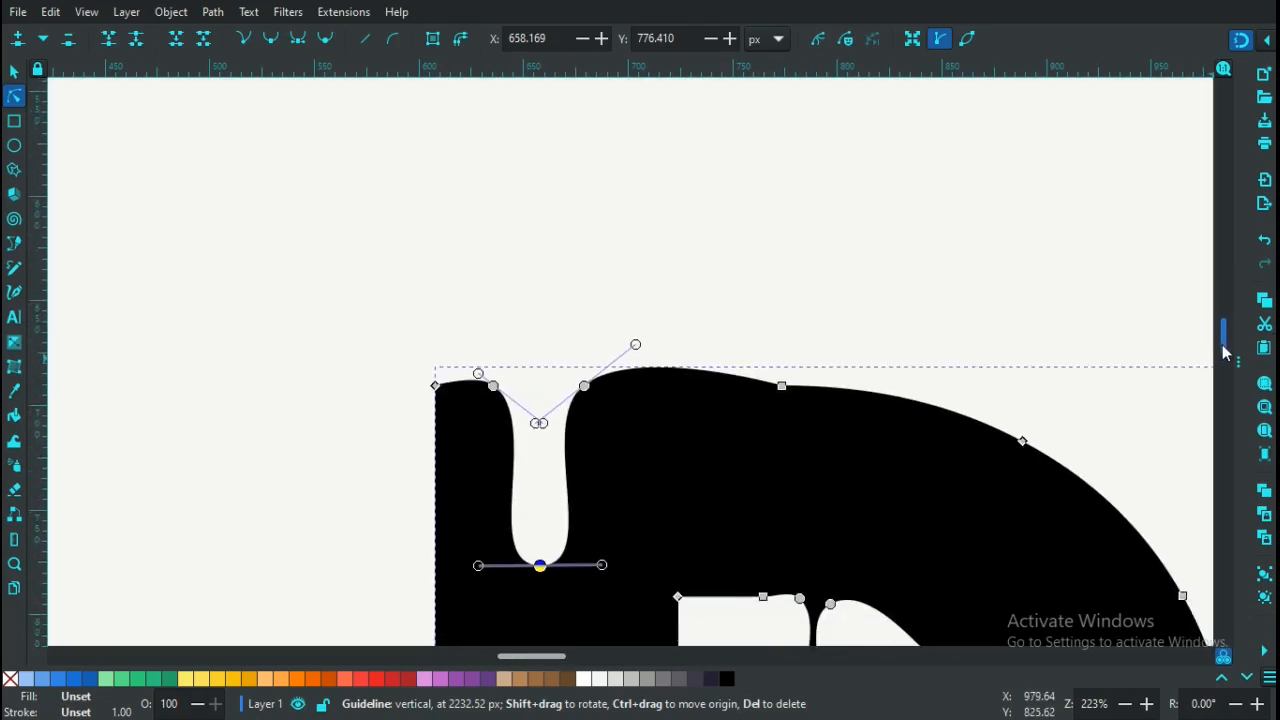
pyautogui.moveTo(497, 390); pyautogui.dragTo(567, 398)
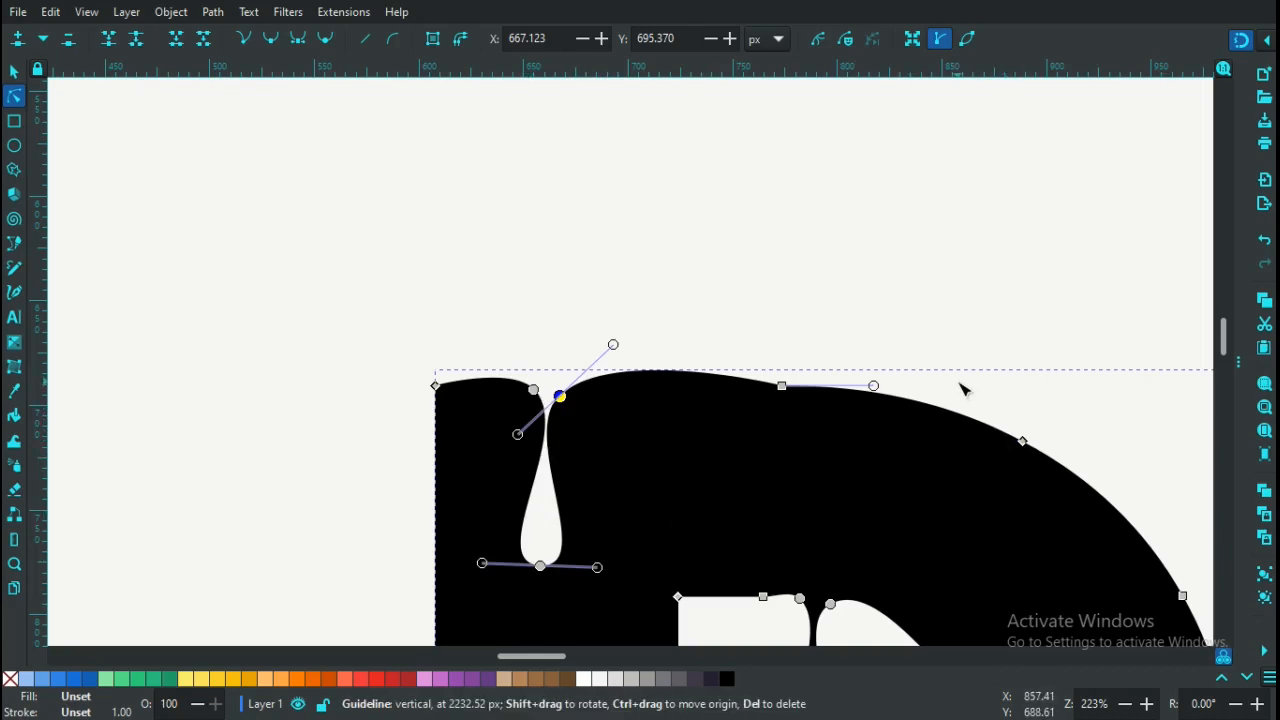
pyautogui.keyDown('ctrl'); pyautogui.scroll(-4, 960, 385); pyautogui.keyUp('ctrl')
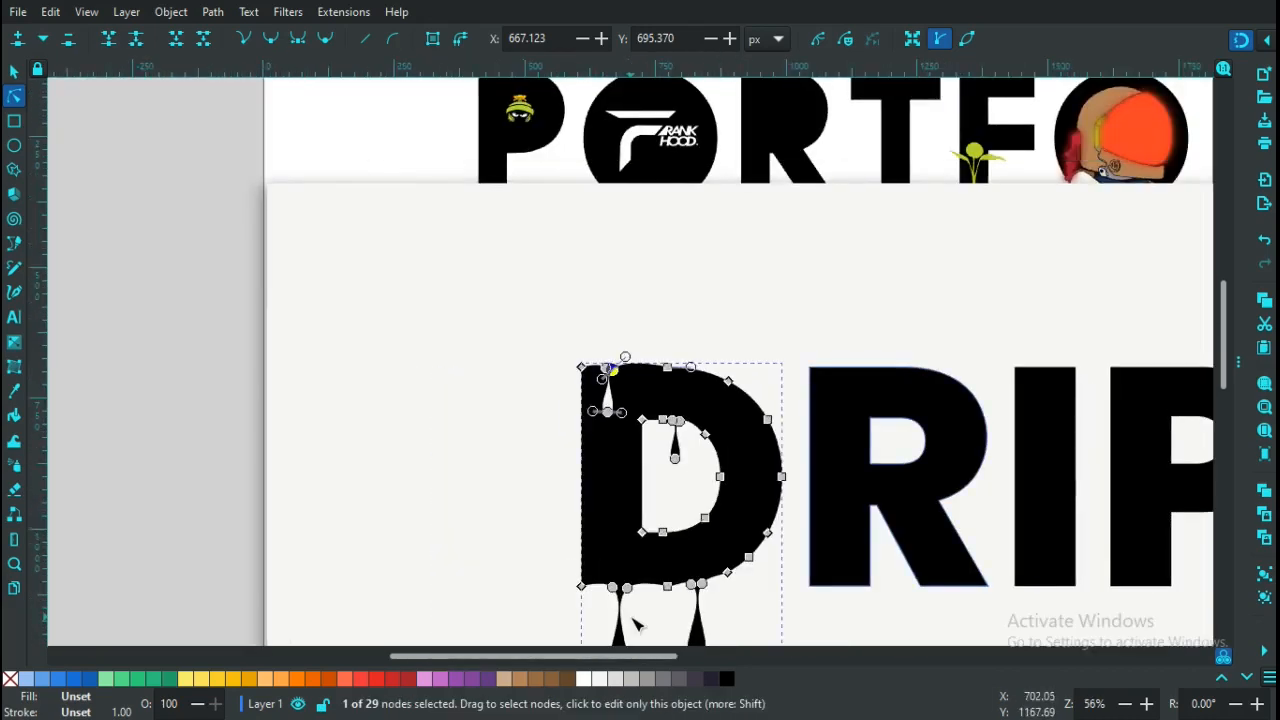
pyautogui.moveTo(474, 658); pyautogui.dragTo(512, 658)
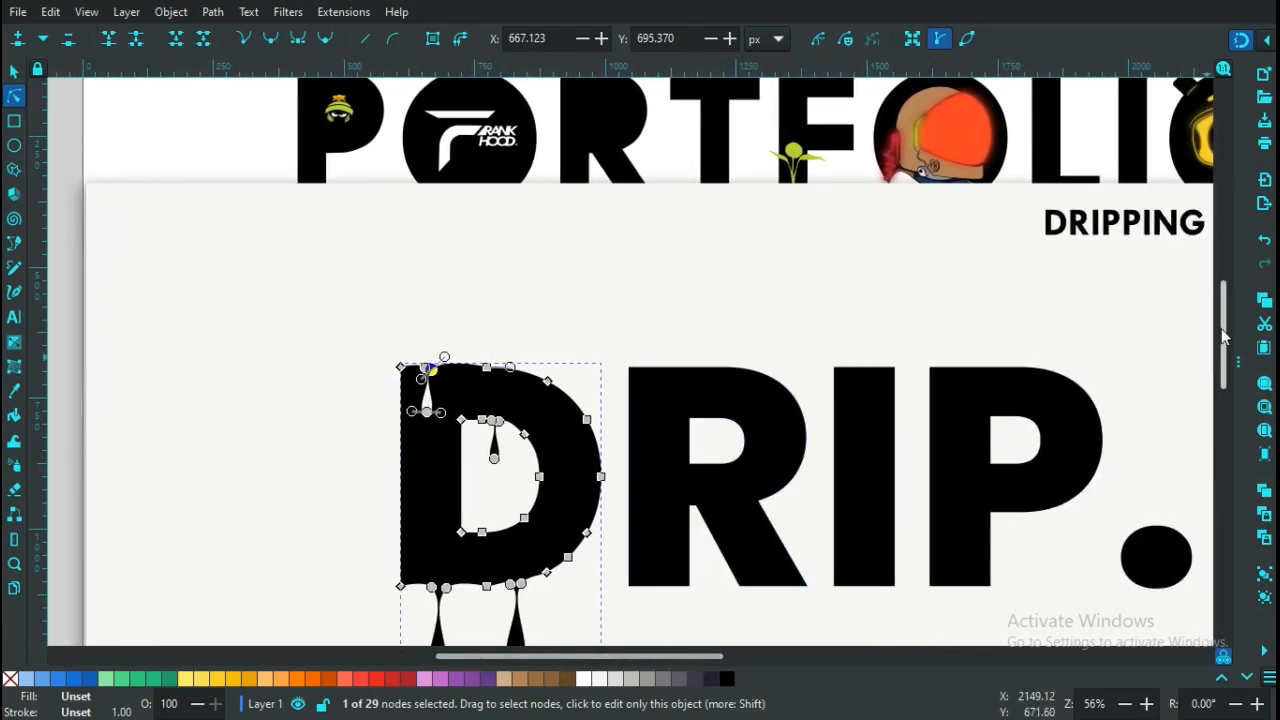
pyautogui.scroll(-3, 1230, 362)
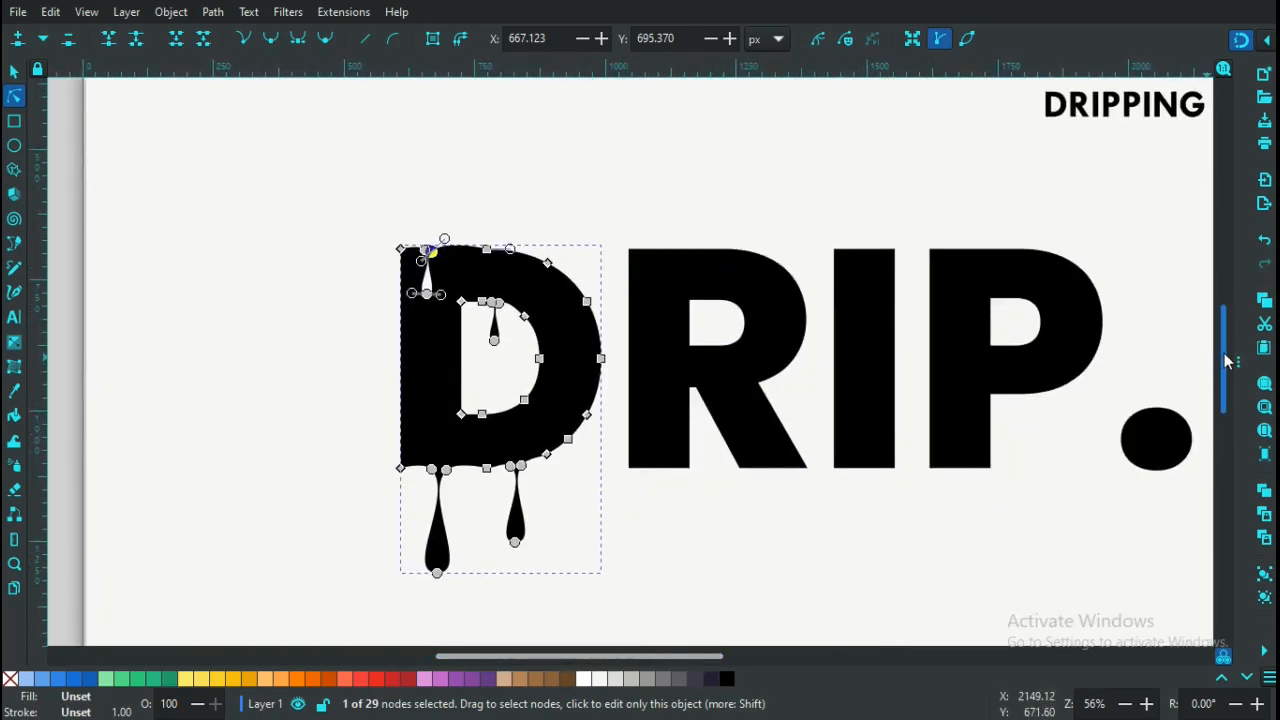
pyautogui.click(668, 541)
pyautogui.click(215, 465)
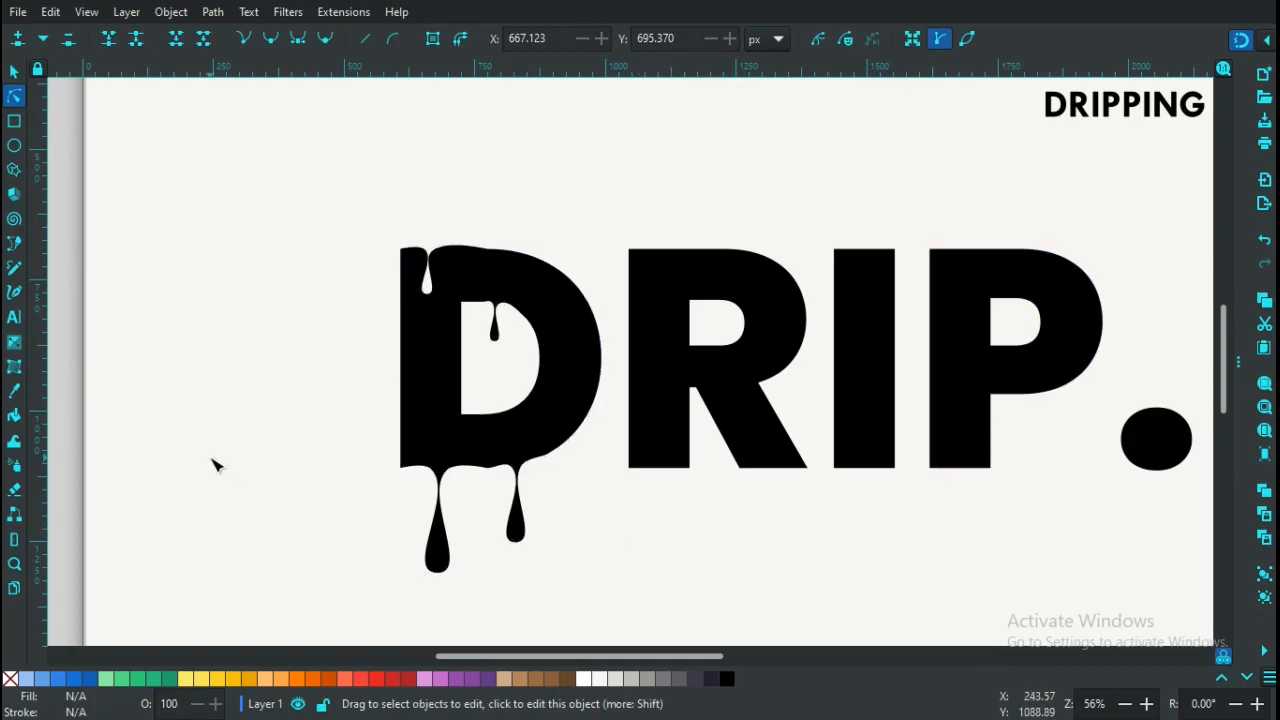